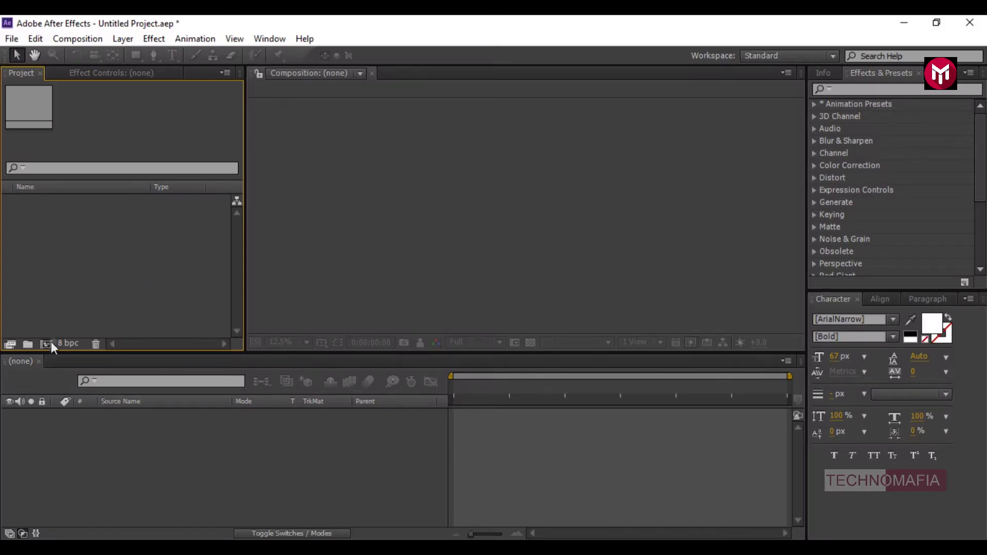
# - Create a composition named Image, 1080 px wide and 1920 px high, with a duration of 0;00;05;00
pyautogui.write('Image')
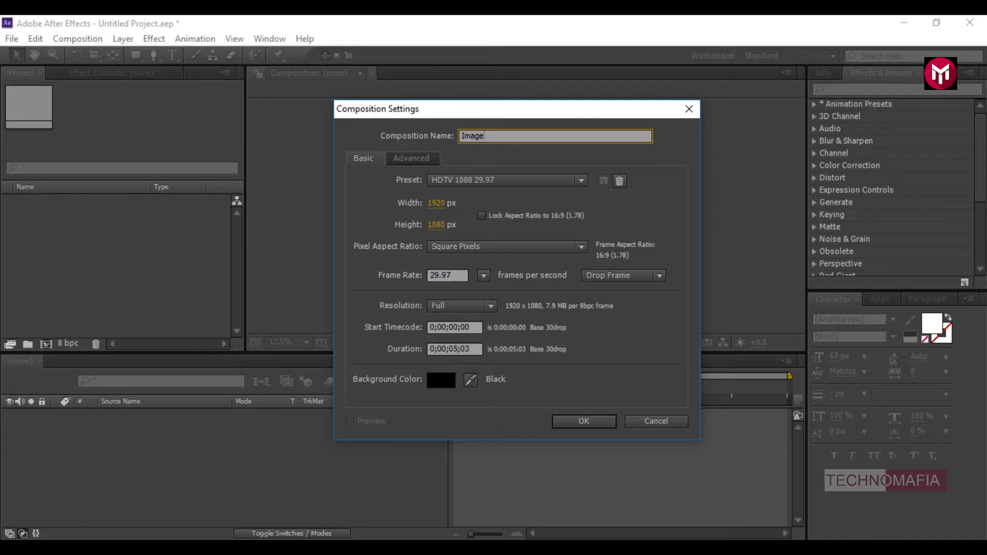
pyautogui.click(434, 204)
pyautogui.write('1080')
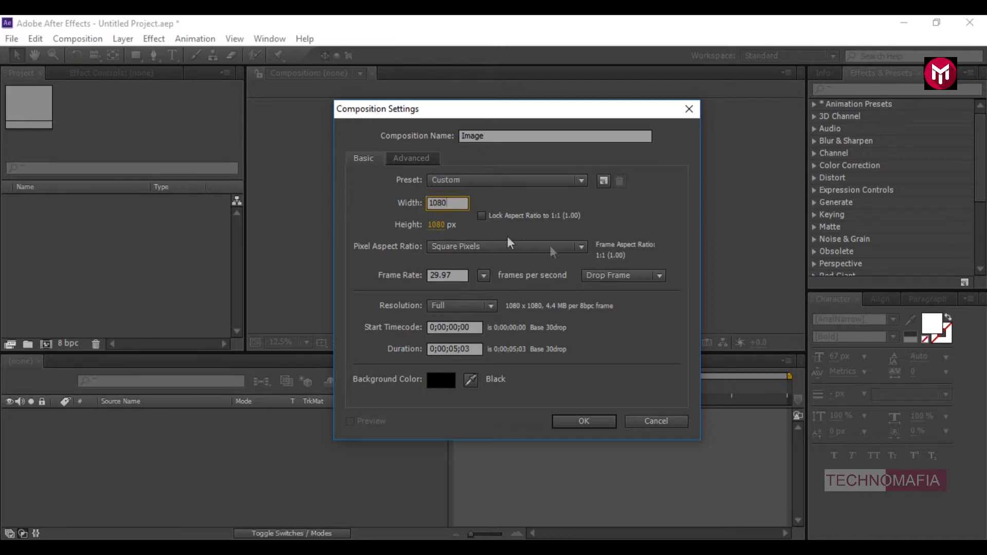
pyautogui.click(436, 227)
pyautogui.write('1920')
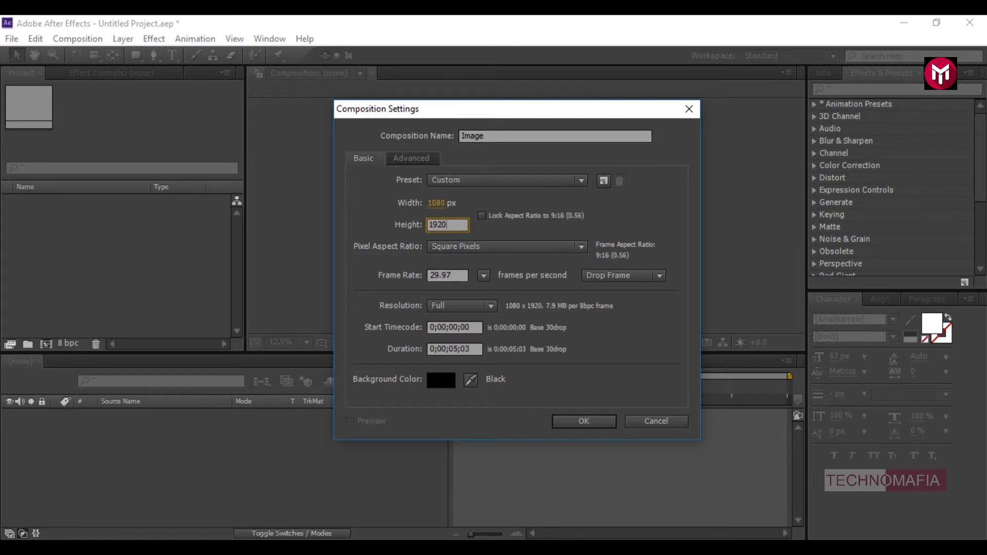
pyautogui.click(473, 350)
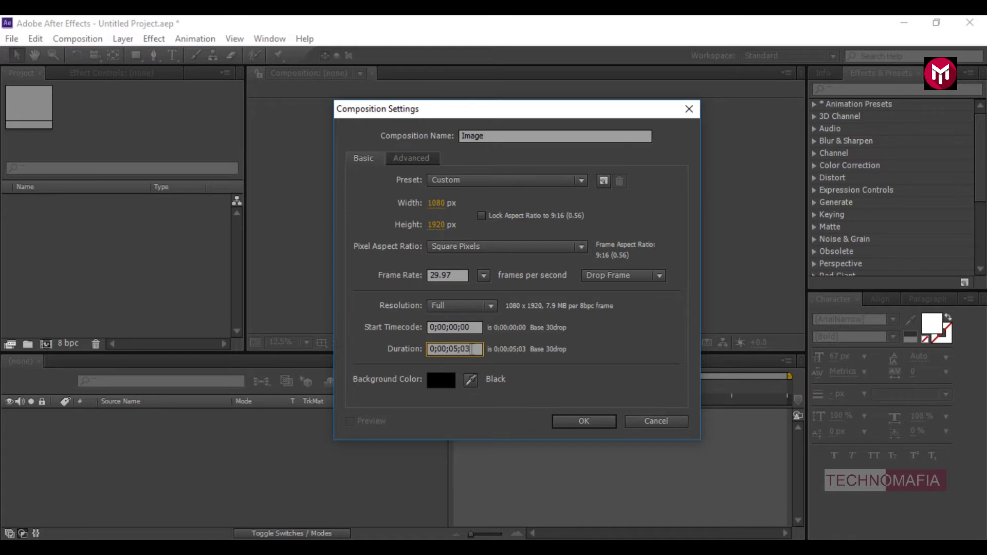
pyautogui.click(569, 421)
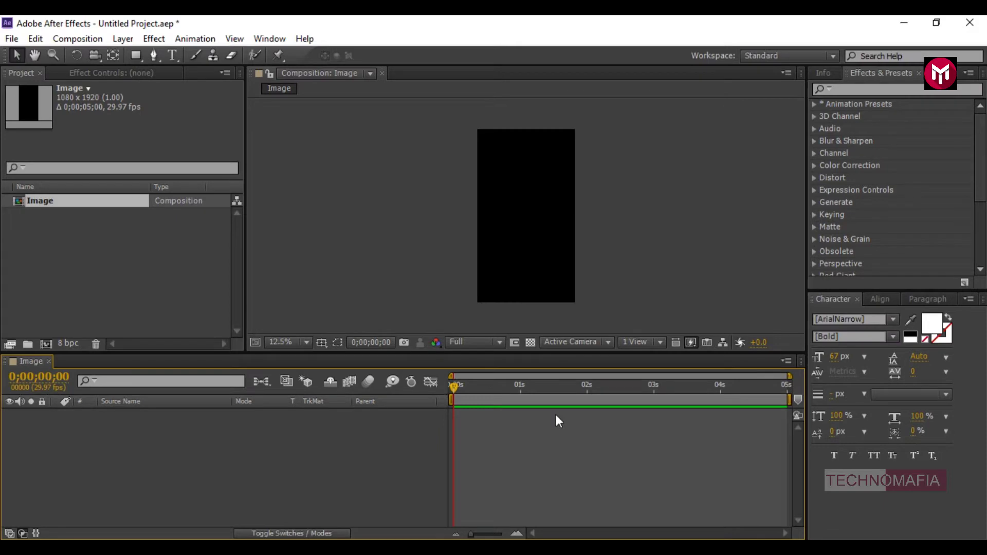
# - Import the picture Image 1.jpg into the project and place it as a layer in the Image composition
pyautogui.rightClick(62, 286)
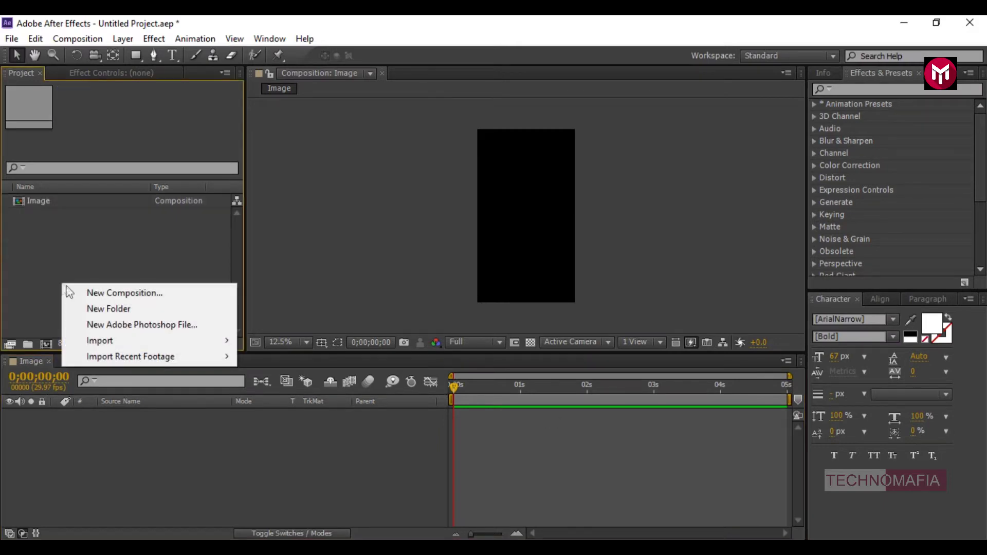
pyautogui.moveTo(169, 340)
pyautogui.click(242, 344)
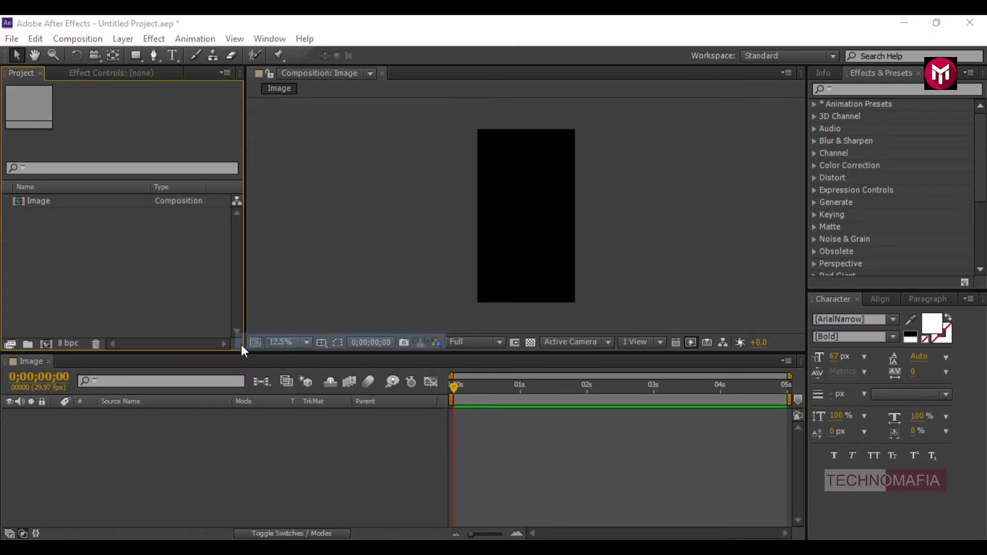
pyautogui.click(192, 123)
pyautogui.click(942, 378)
pyautogui.click(98, 262)
pyautogui.moveTo(49, 200); pyautogui.dragTo(116, 418)
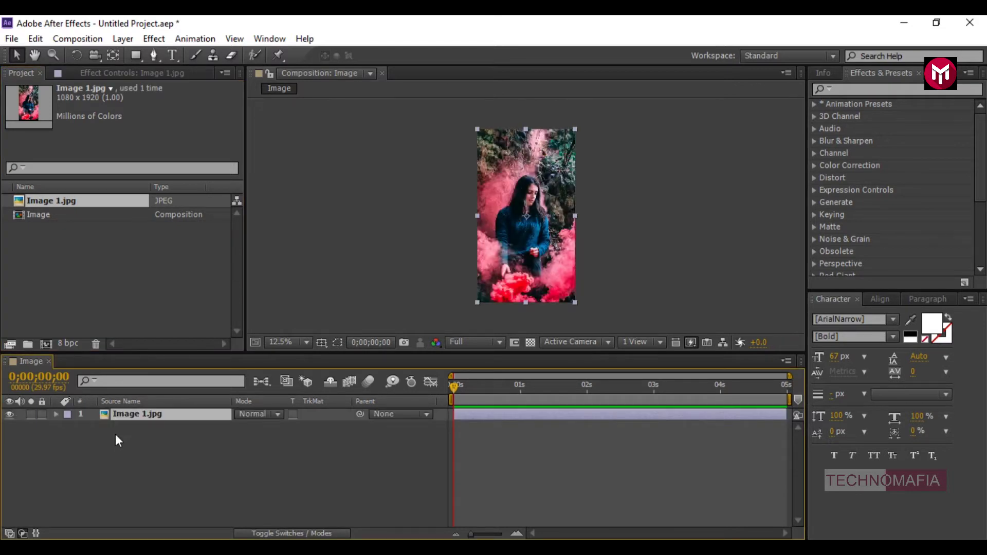
pyautogui.click(115, 435)
# - Create a 1080 x 1920 composition named Instagram and place the Image composition in it as a layer
pyautogui.click(46, 343)
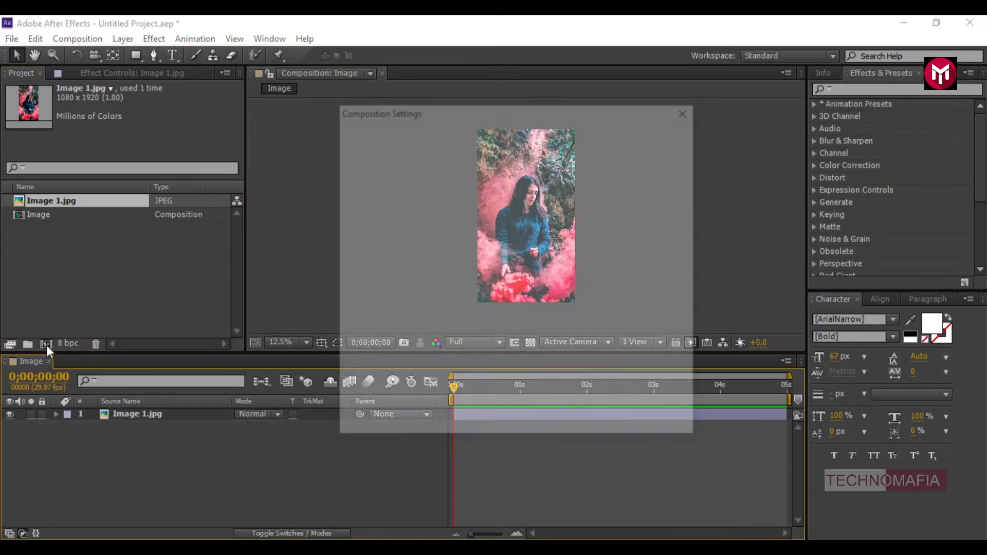
pyautogui.write('Ins')
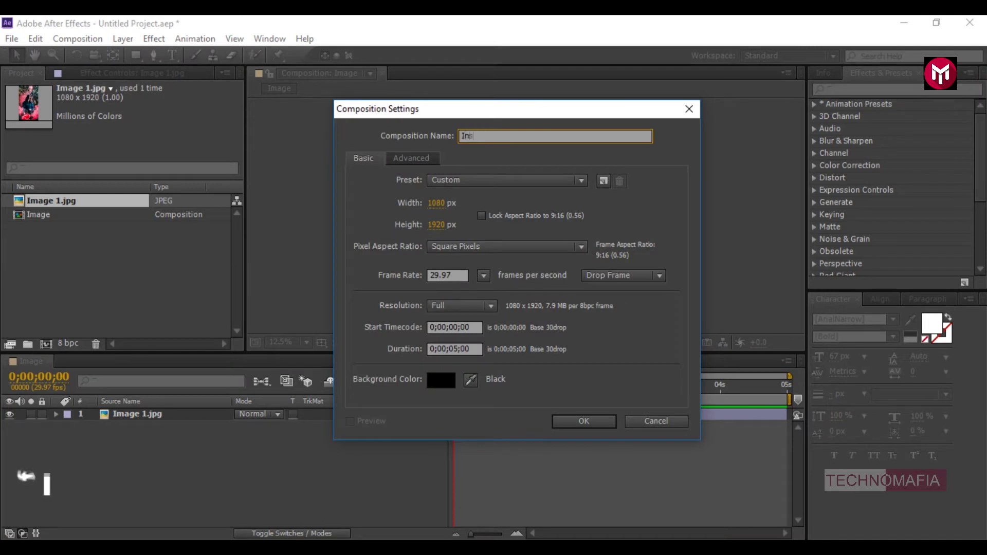
pyautogui.write('ta')
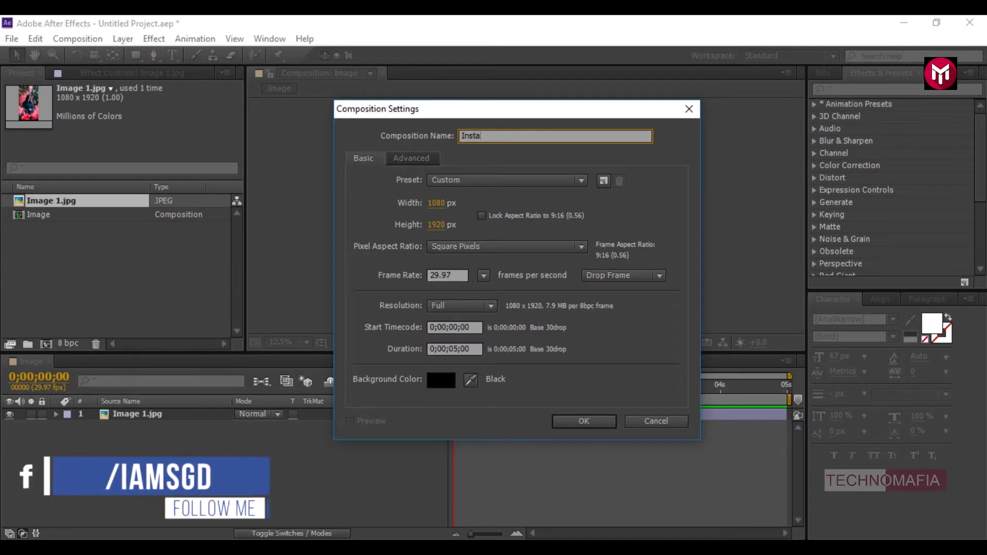
pyautogui.write('gram')
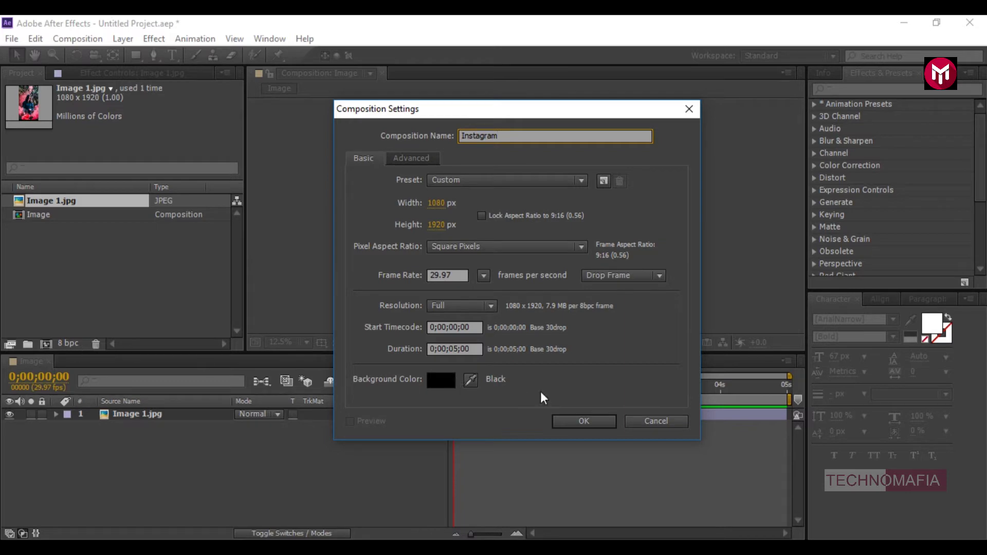
pyautogui.click(564, 419)
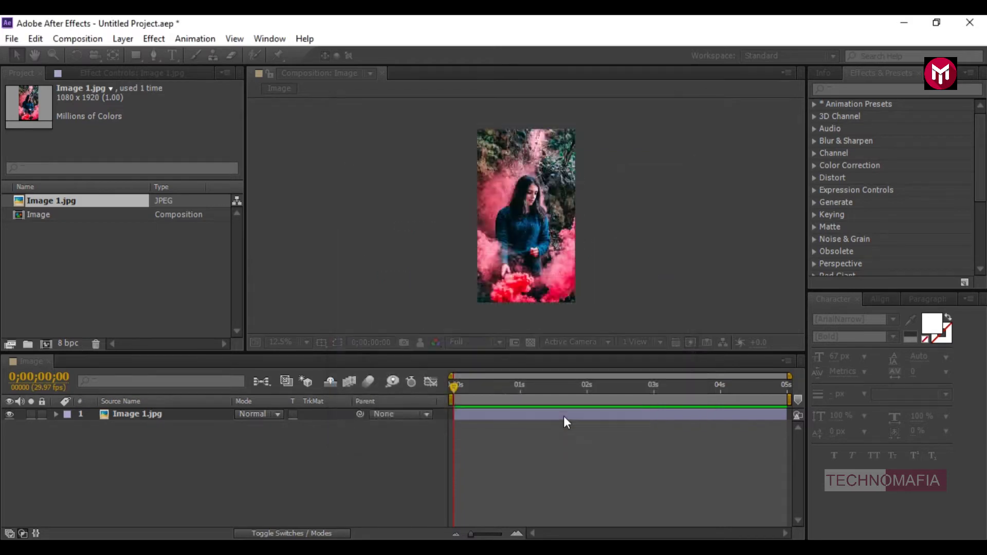
pyautogui.moveTo(45, 236); pyautogui.dragTo(115, 436)
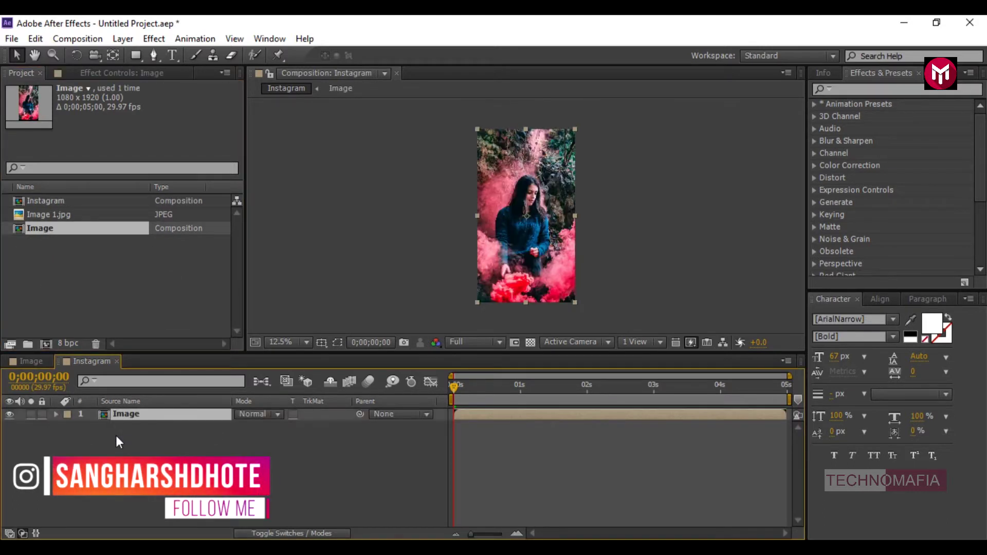
# - Apply the Tint effect to the Image layer and map white to the blue-grey colour 69738F
pyautogui.click(838, 91)
pyautogui.write('tint')
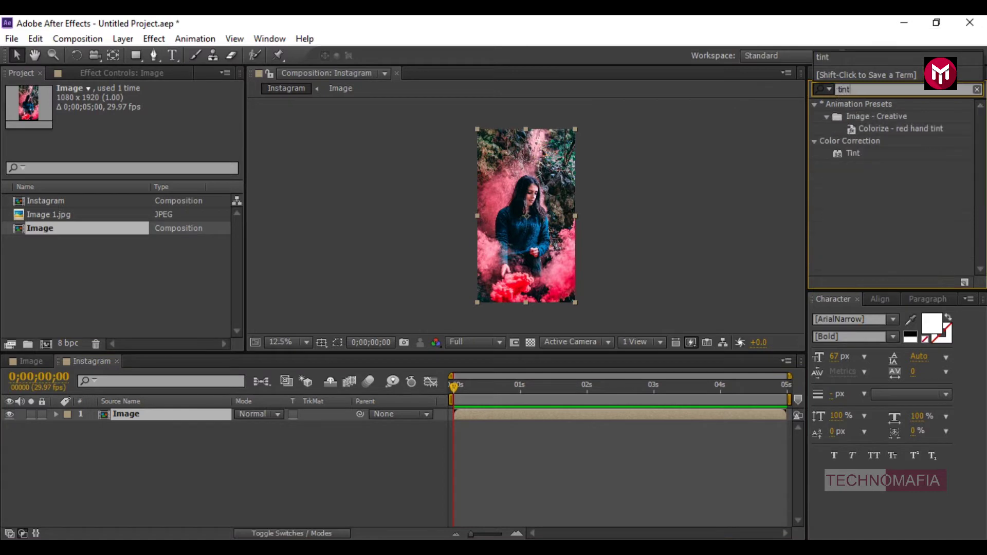
pyautogui.doubleClick(852, 154)
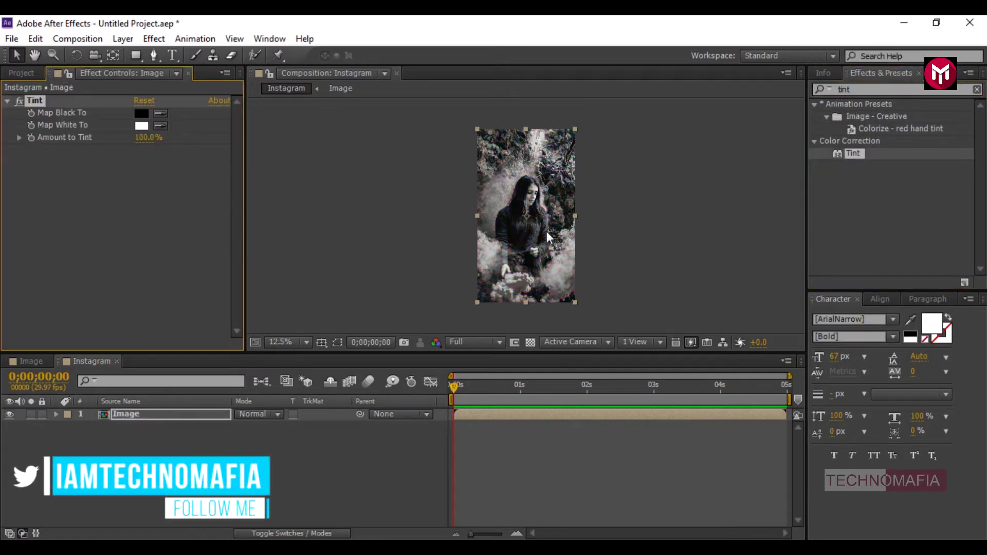
pyautogui.click(142, 126)
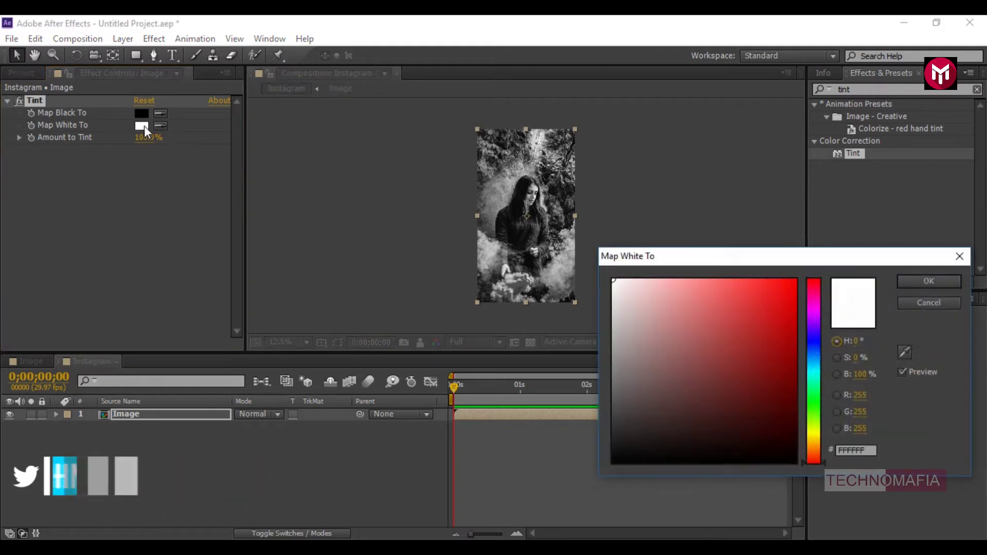
pyautogui.click(815, 347)
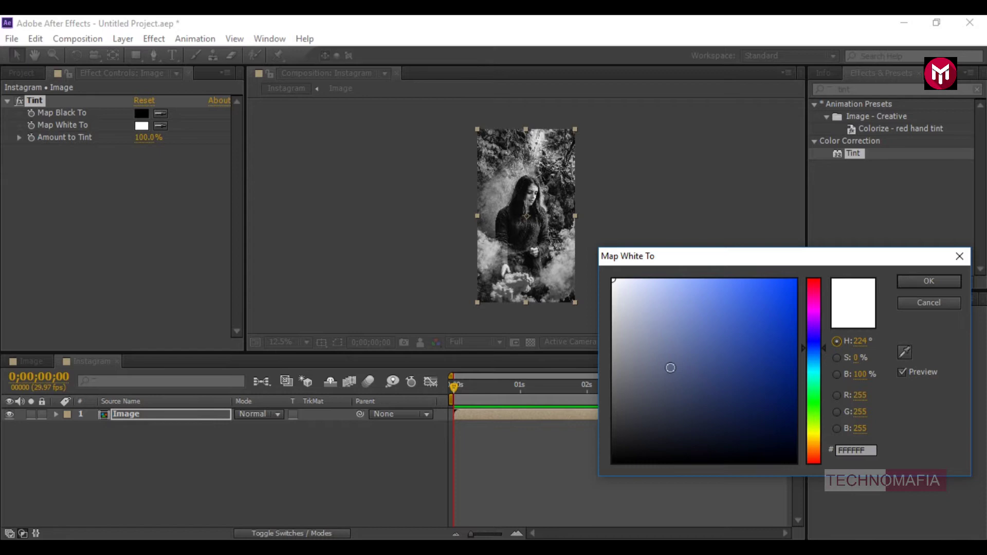
pyautogui.click(661, 360)
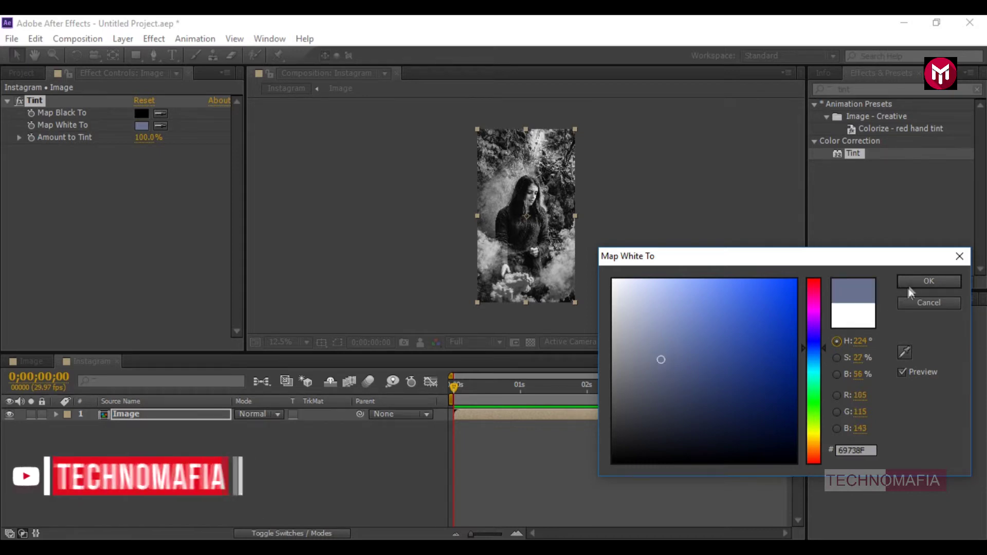
pyautogui.click(911, 282)
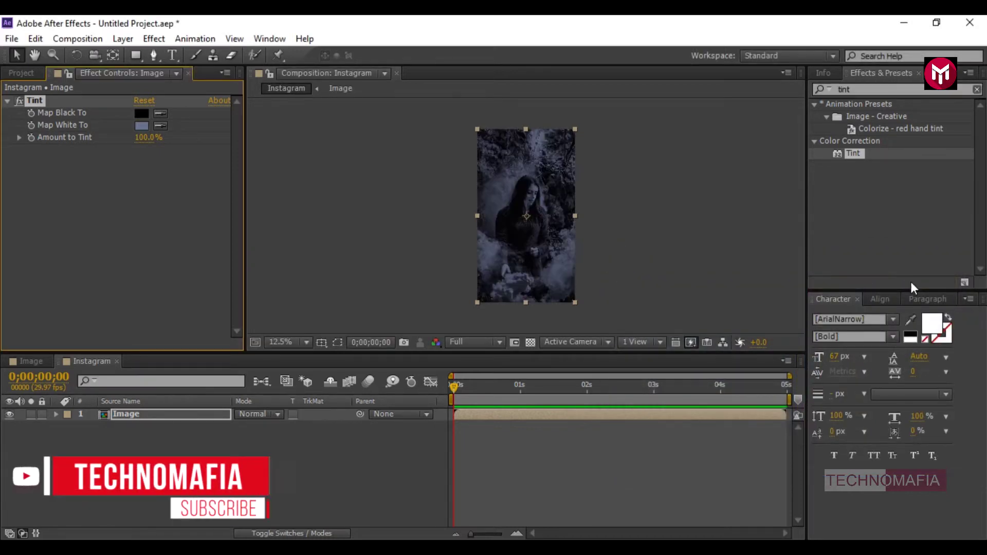
# - Duplicate the tinted Image layer and delete the Tint effect from the upper copy
pyautogui.click(174, 435)
pyautogui.click(142, 414)
pyautogui.hotkey('ctrl', 'd')
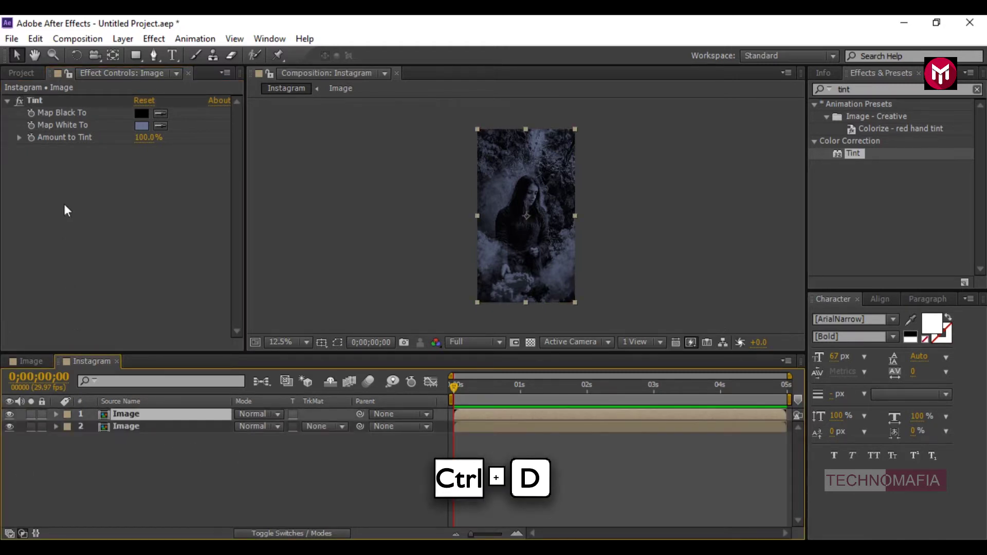
pyautogui.click(49, 103)
pyautogui.press('Delete')
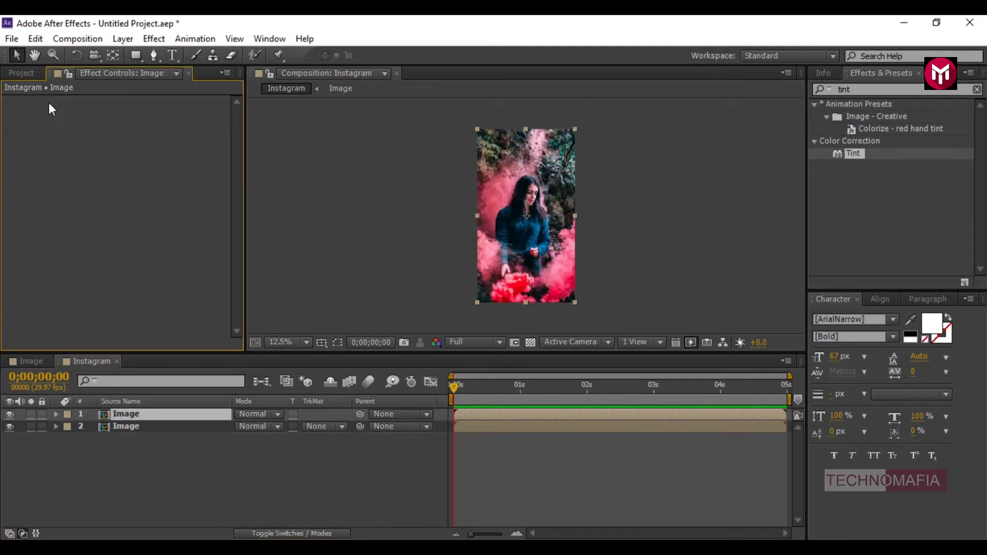
# - Animate the upper Image layer's Scale with a 100% keyframe at 0;00;01;00 and a 108% keyframe at 0;00;02;01
pyautogui.click(520, 385)
pyautogui.press('s')
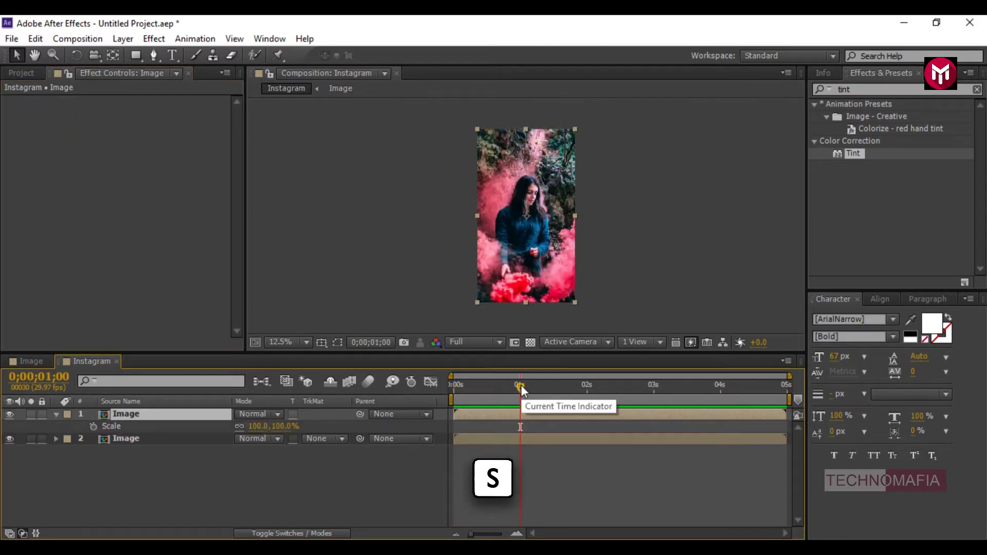
pyautogui.click(93, 426)
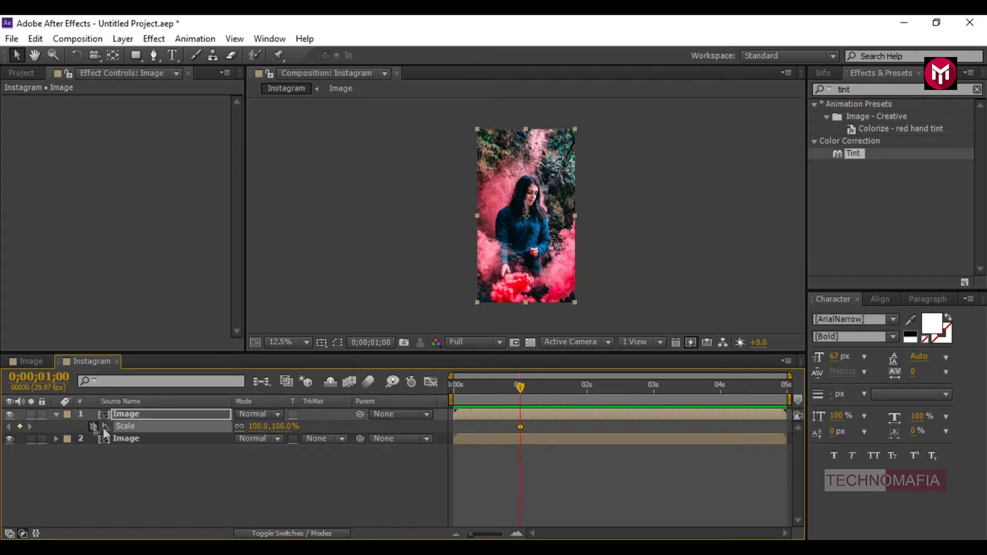
pyautogui.click(588, 386)
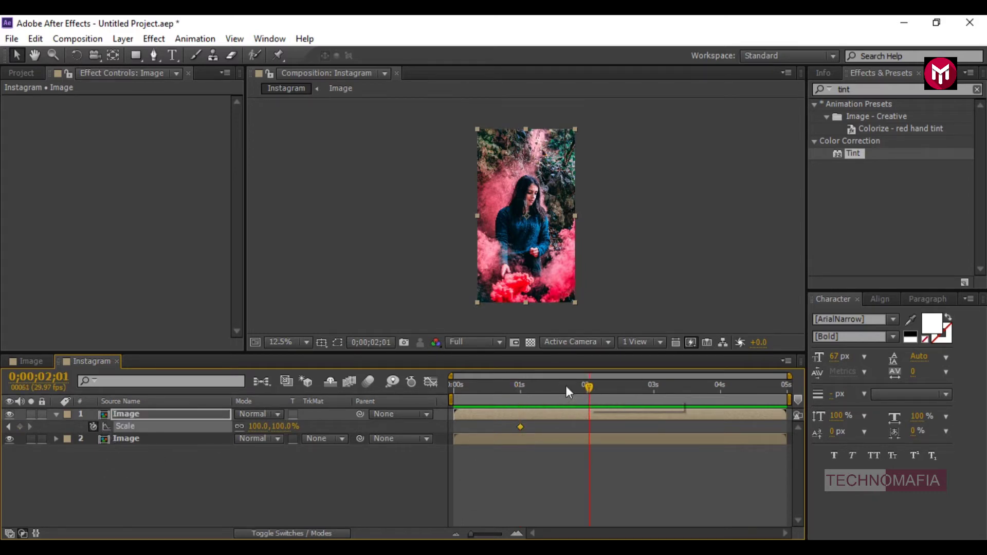
pyautogui.click(260, 427)
pyautogui.write('108')
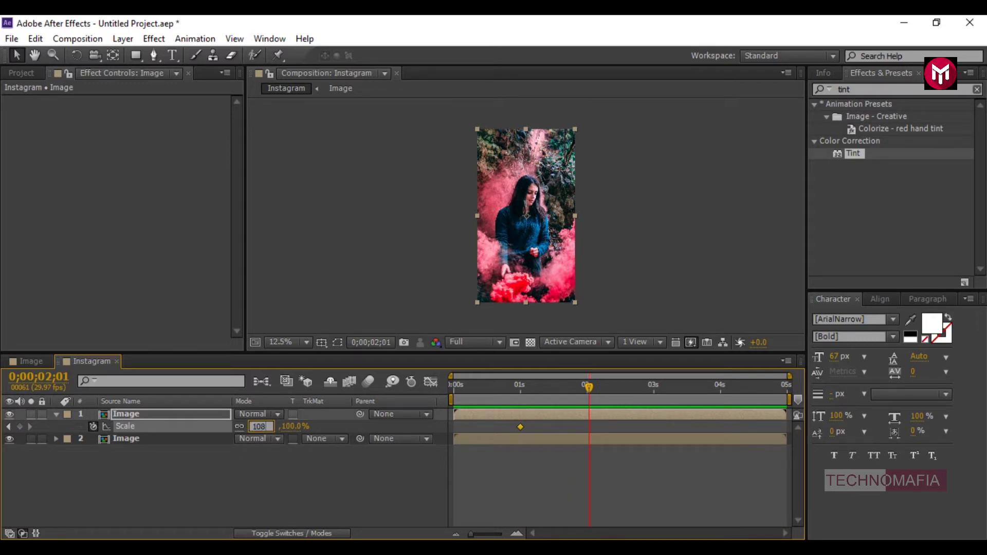
pyautogui.press('Return')
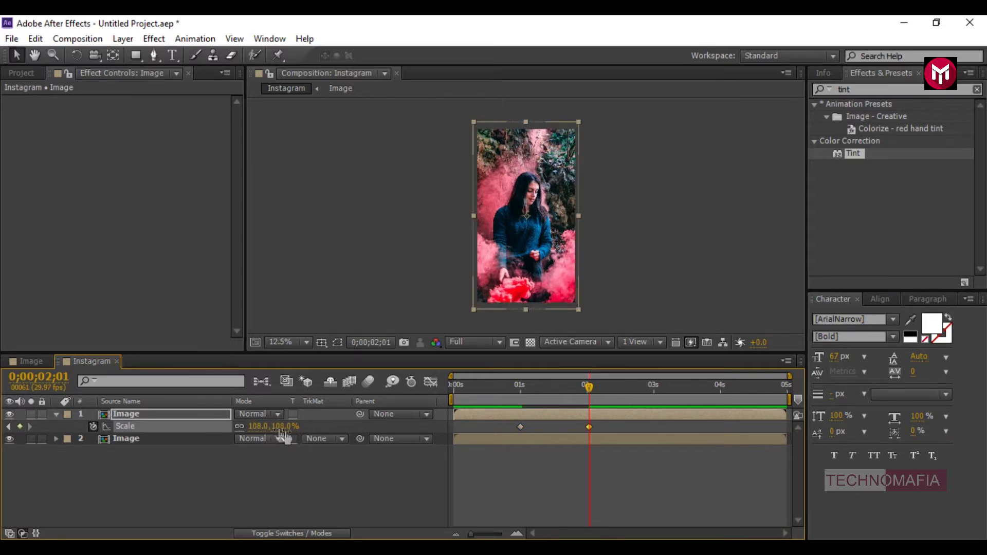
# - Apply Easy Ease to both Scale keyframes of the upper Image layer
pyautogui.click(532, 431)
pyautogui.moveTo(513, 421); pyautogui.dragTo(590, 430)
pyautogui.rightClick(588, 428)
pyautogui.moveTo(623, 418)
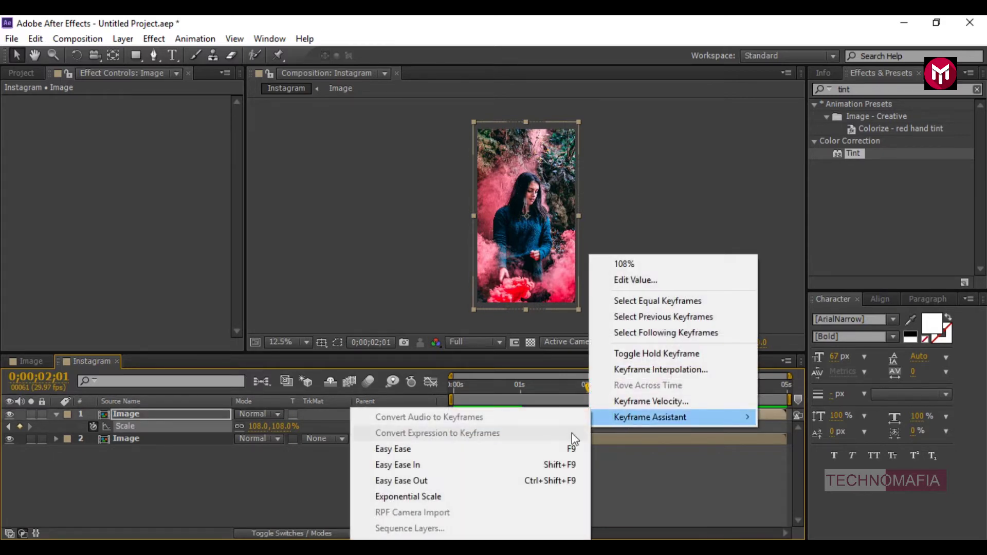
pyautogui.click(528, 450)
# - Reshape the Scale speed curve in the Graph Editor into a sharp central peak, and collapse the layer's properties
pyautogui.click(431, 381)
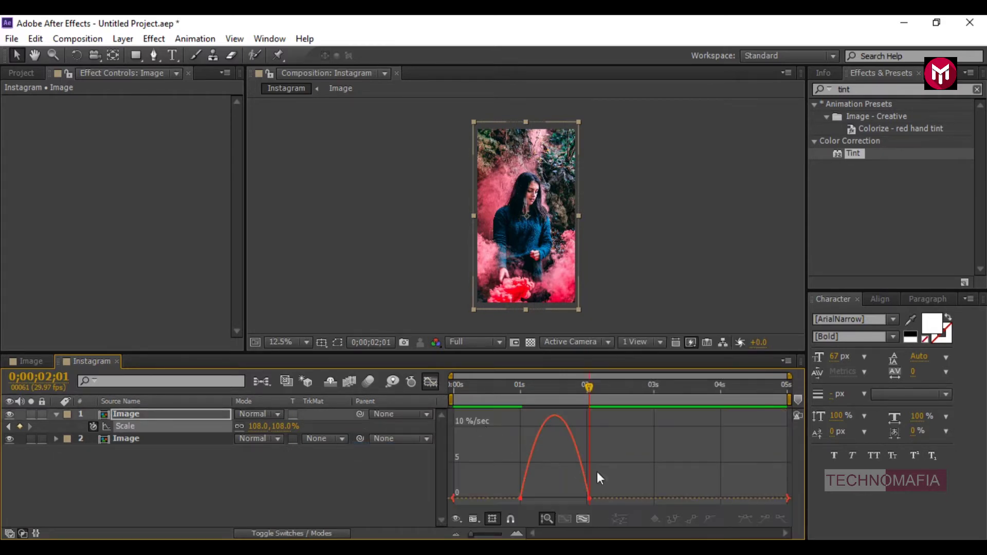
pyautogui.moveTo(594, 495); pyautogui.dragTo(544, 499)
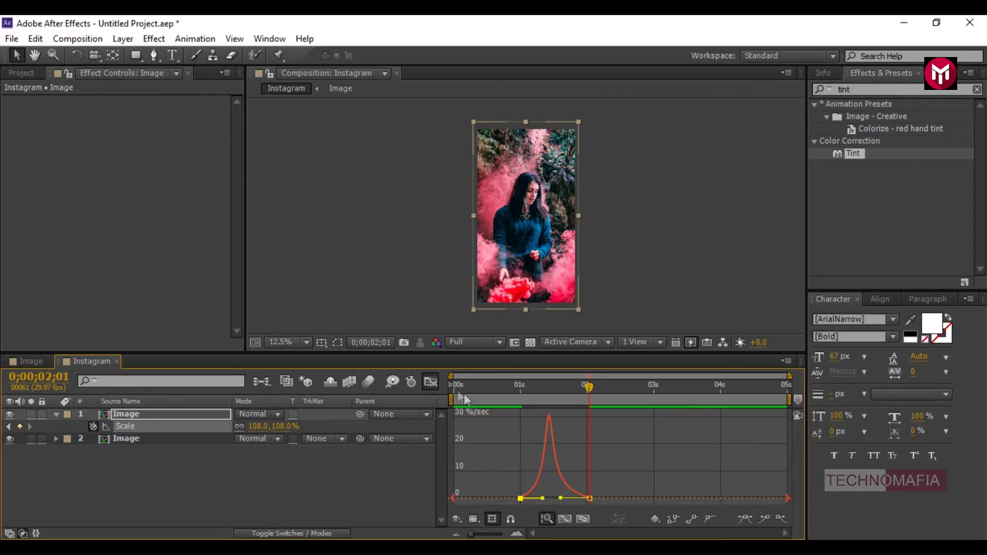
pyautogui.click(432, 383)
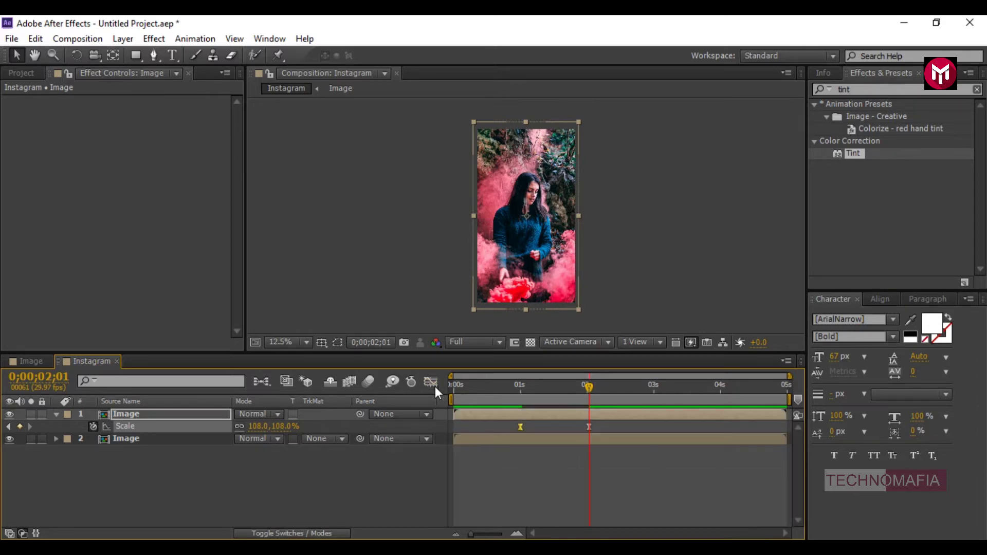
pyautogui.click(56, 414)
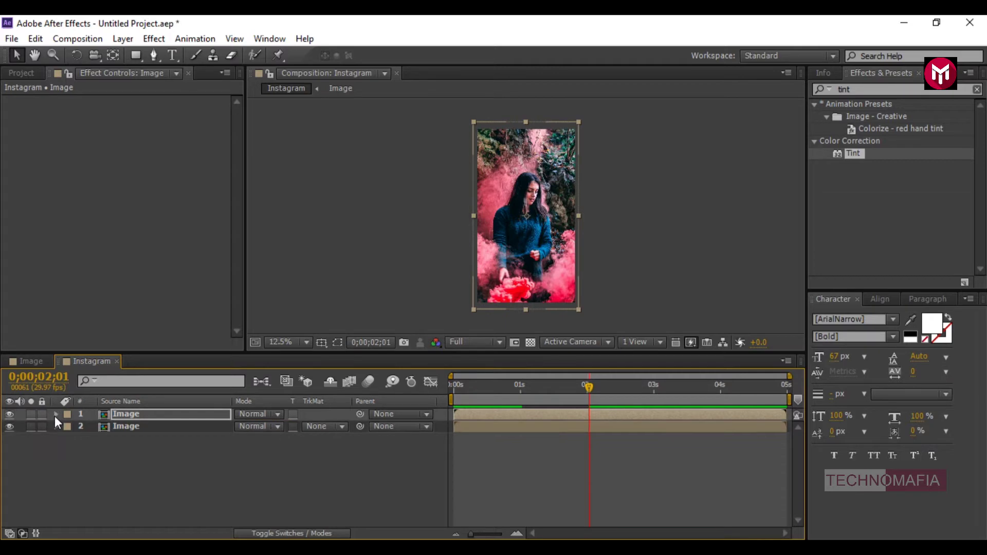
# - Parent the lower Image layer to the upper Image layer
pyautogui.click(390, 426)
pyautogui.click(405, 462)
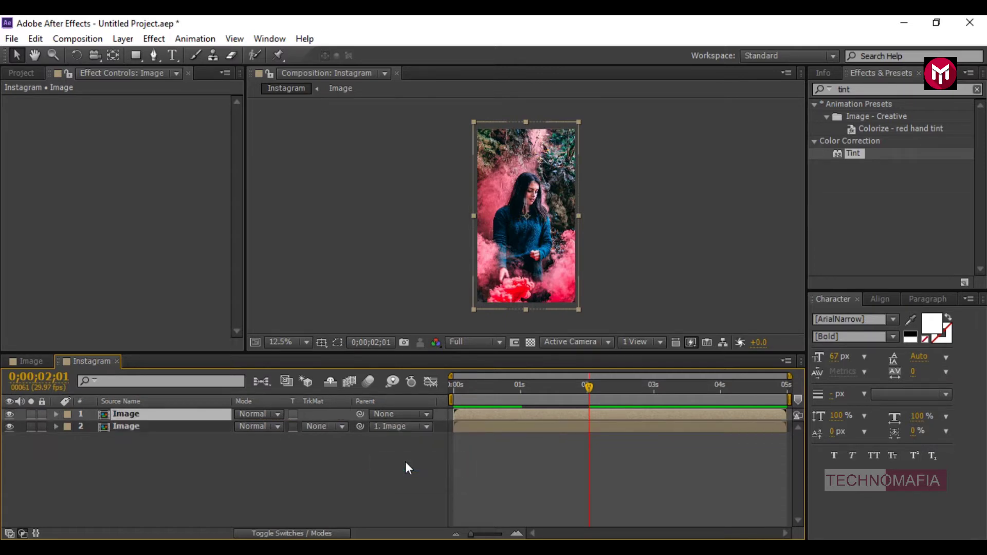
# - Draw a white circle about 712 px in diameter over the woman's head as a new shape layer with the Ellipse tool
pyautogui.click(406, 462)
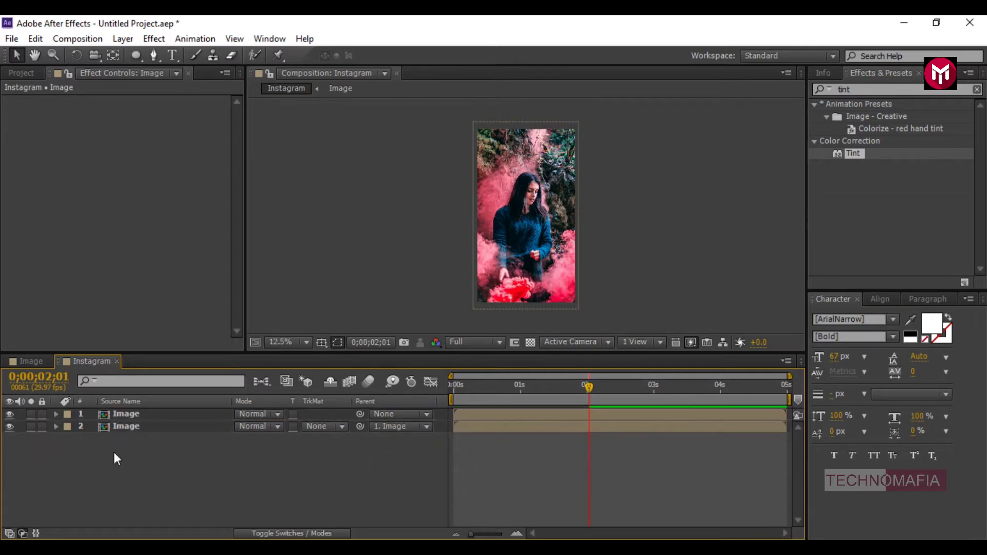
pyautogui.click(136, 55)
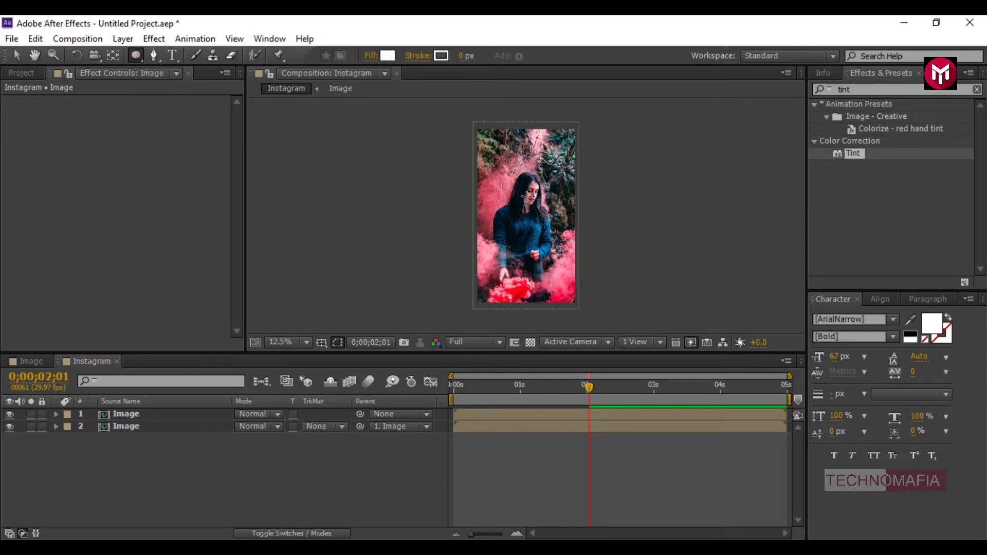
pyautogui.moveTo(508, 166); pyautogui.dragTo(572, 230)
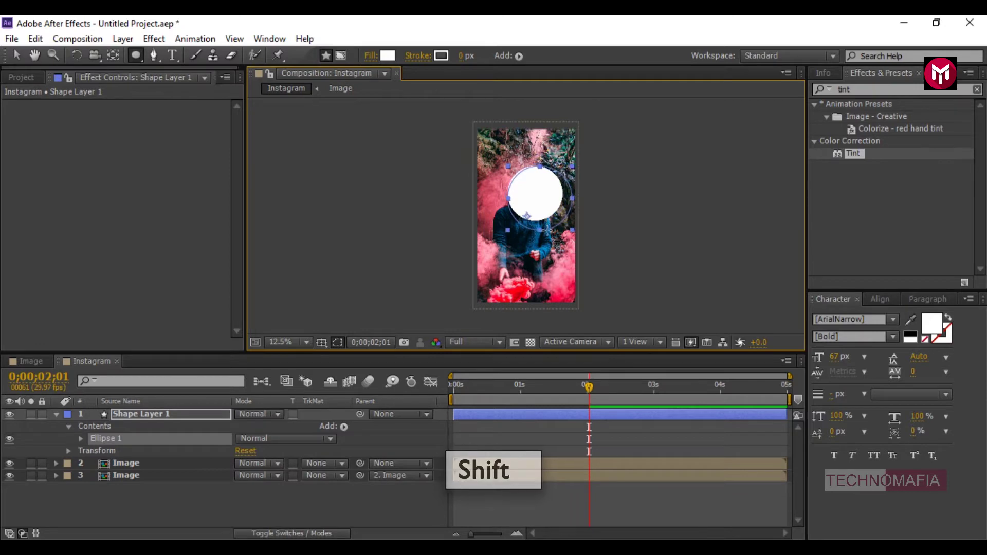
# - Set the Ellipse Path size to 830 x 830 and move the circle to the horizontal centre of the composition
pyautogui.click(80, 440)
pyautogui.click(94, 450)
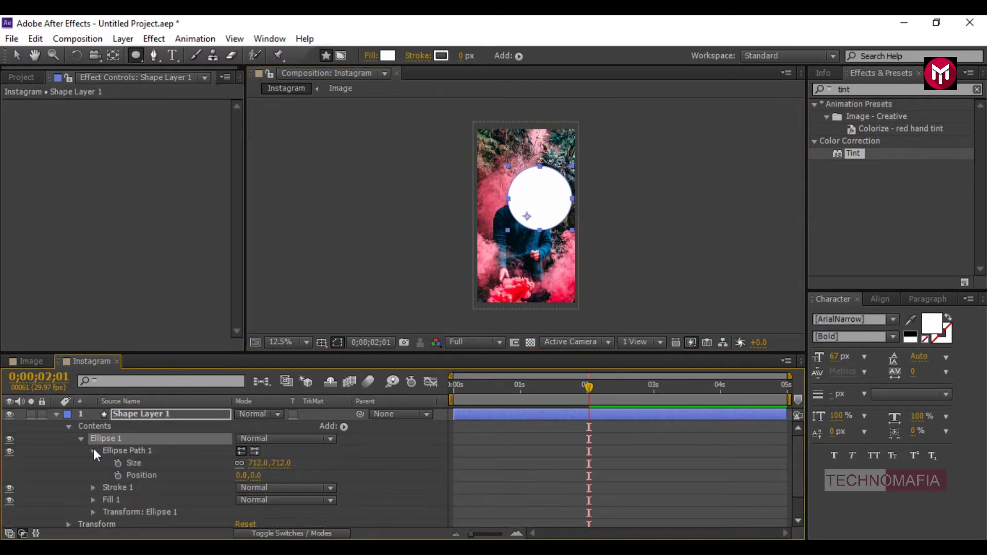
pyautogui.click(252, 465)
pyautogui.write('830')
pyautogui.press('Return')
pyautogui.click(125, 456)
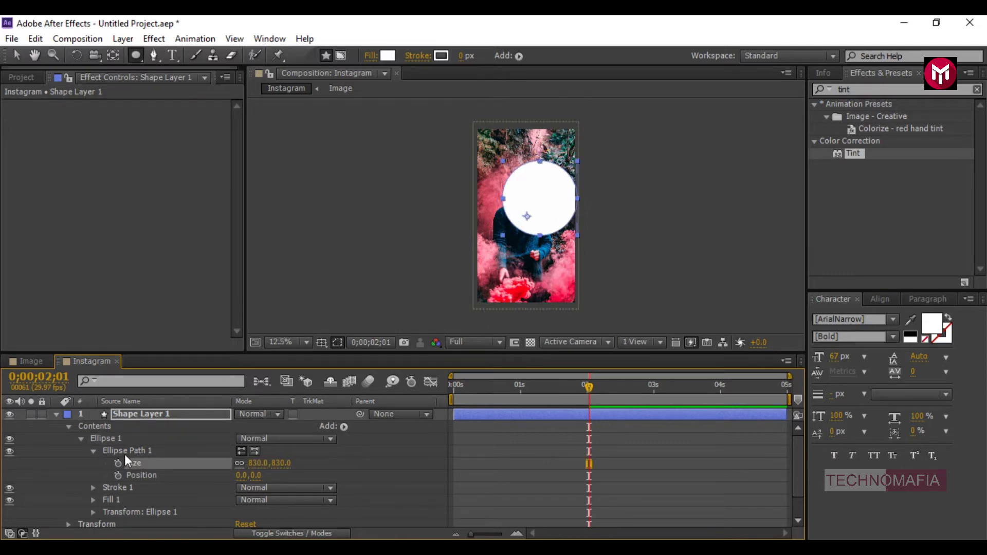
pyautogui.click(15, 56)
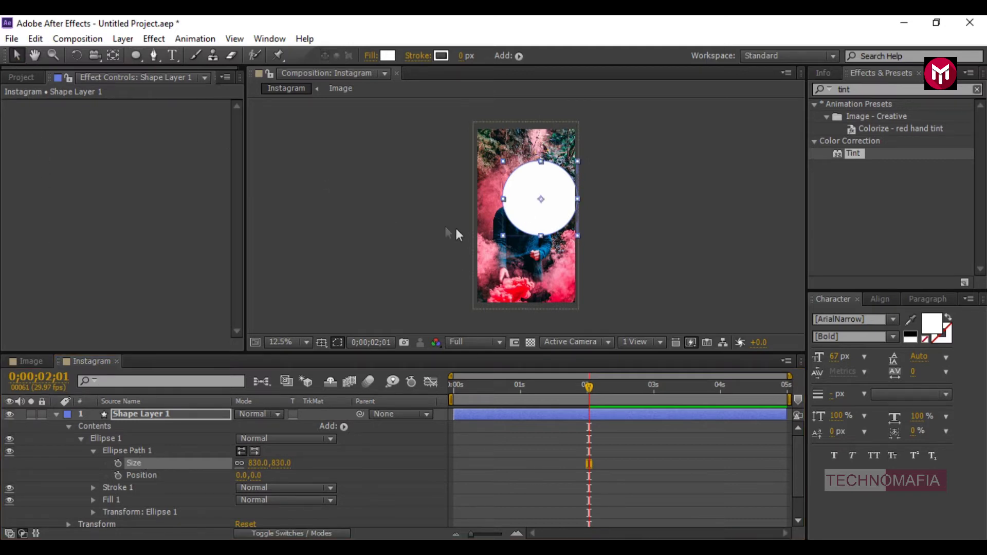
pyautogui.moveTo(520, 208); pyautogui.dragTo(508, 212)
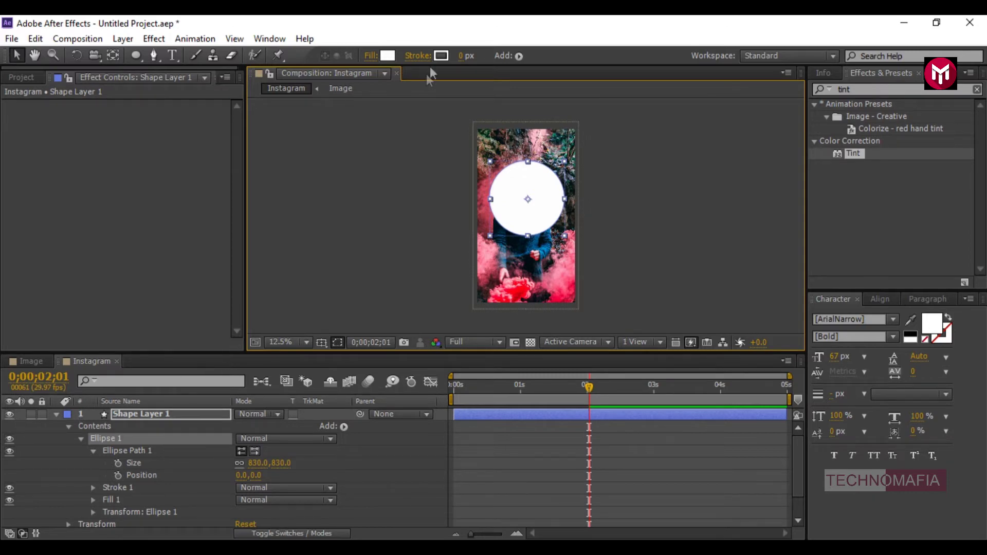
# - Set the circle's stroke width to 11 px and collapse the shape layer's properties
pyautogui.click(465, 55)
pyautogui.write('10')
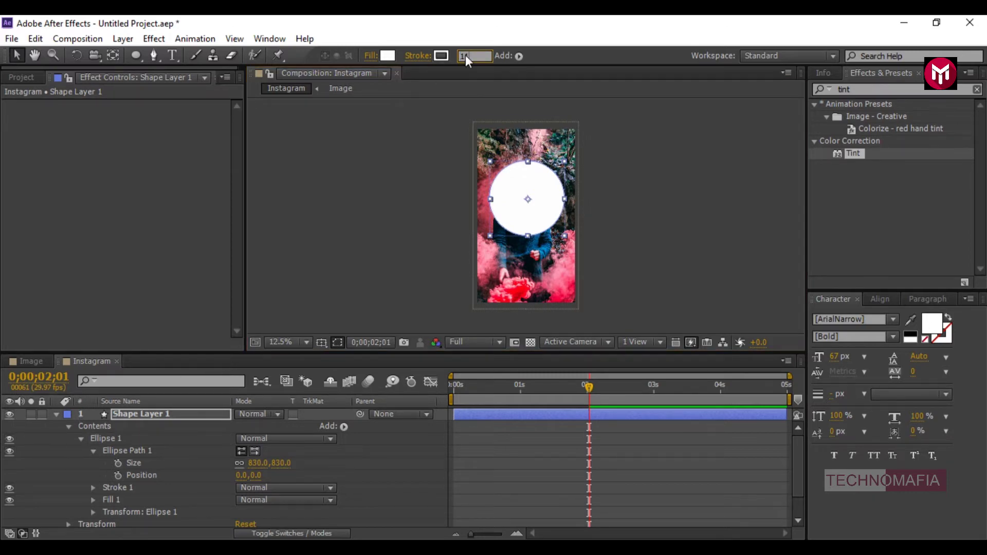
pyautogui.click(56, 414)
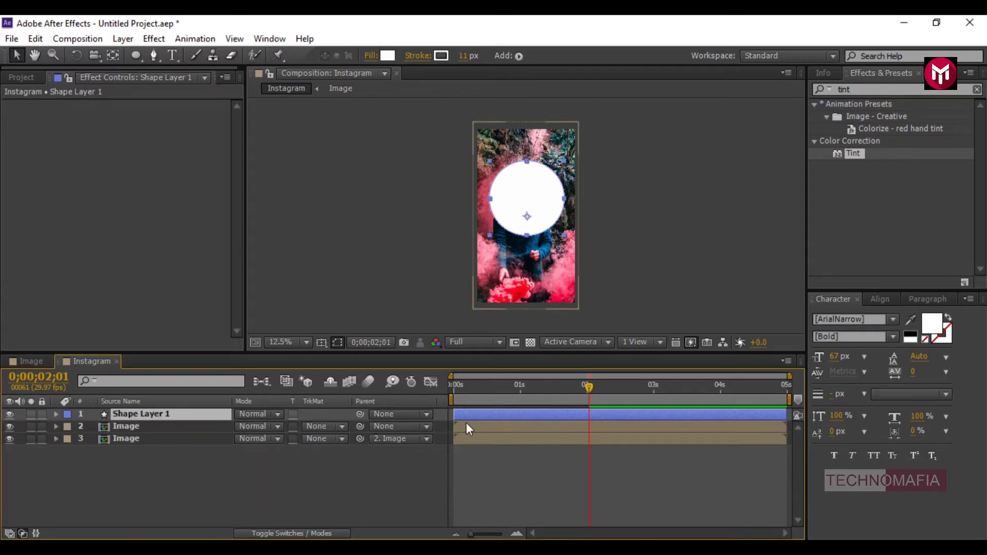
# - Animate Shape Layer 1's Scale with a 112% keyframe at 0;00;01;00 and a 100% keyframe at 0;00;02;00
pyautogui.click(519, 383)
pyautogui.press('s')
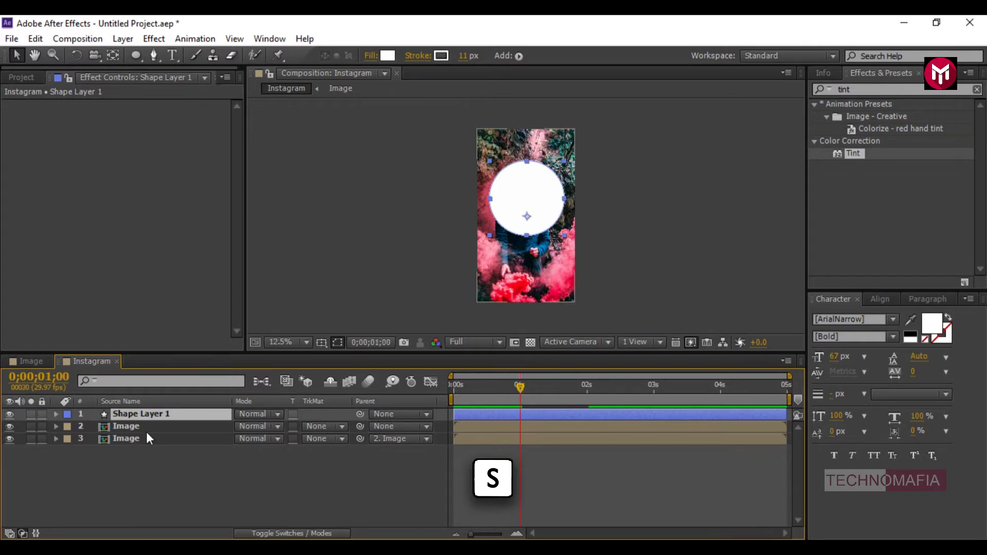
pyautogui.click(92, 426)
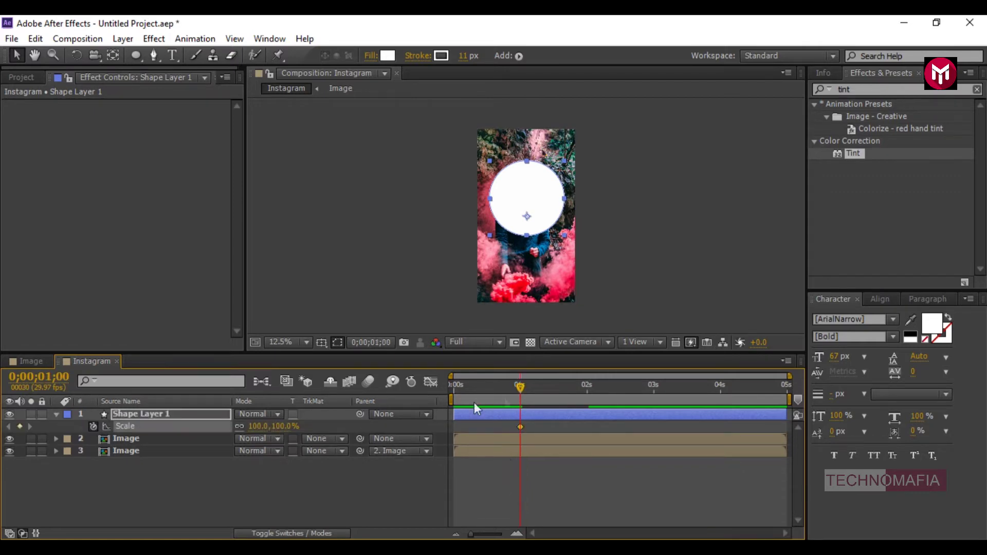
pyautogui.click(586, 386)
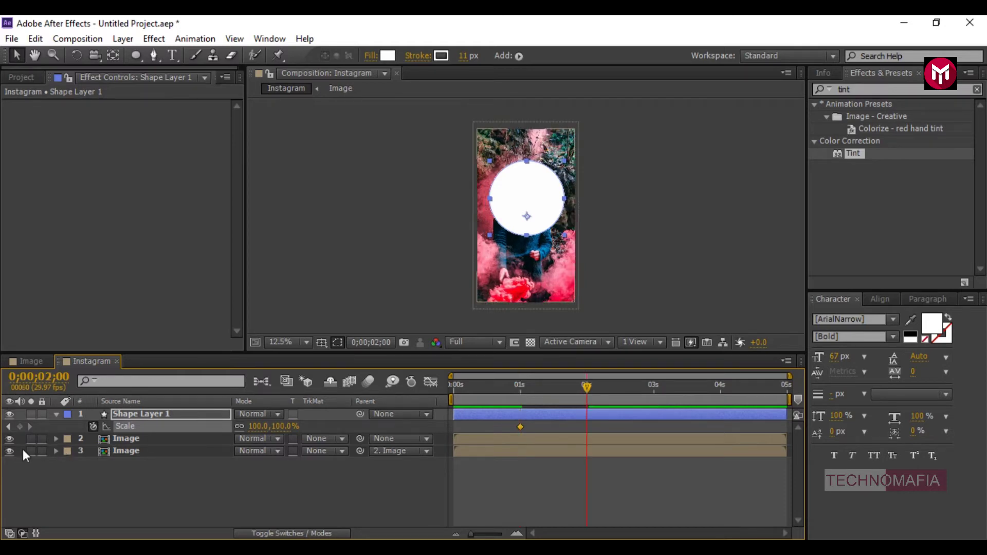
pyautogui.click(519, 386)
pyautogui.click(521, 386)
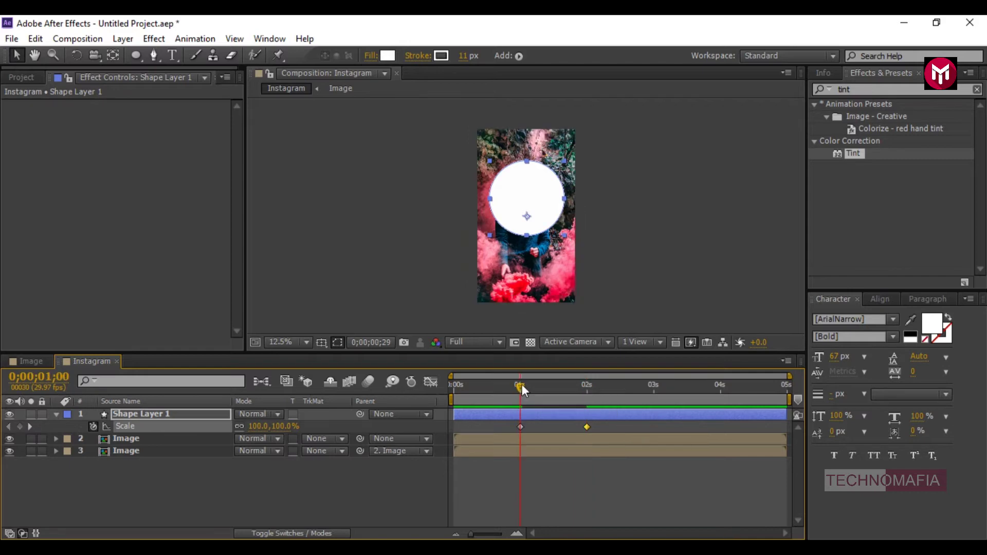
pyautogui.click(256, 428)
pyautogui.write('112')
pyautogui.press('Return')
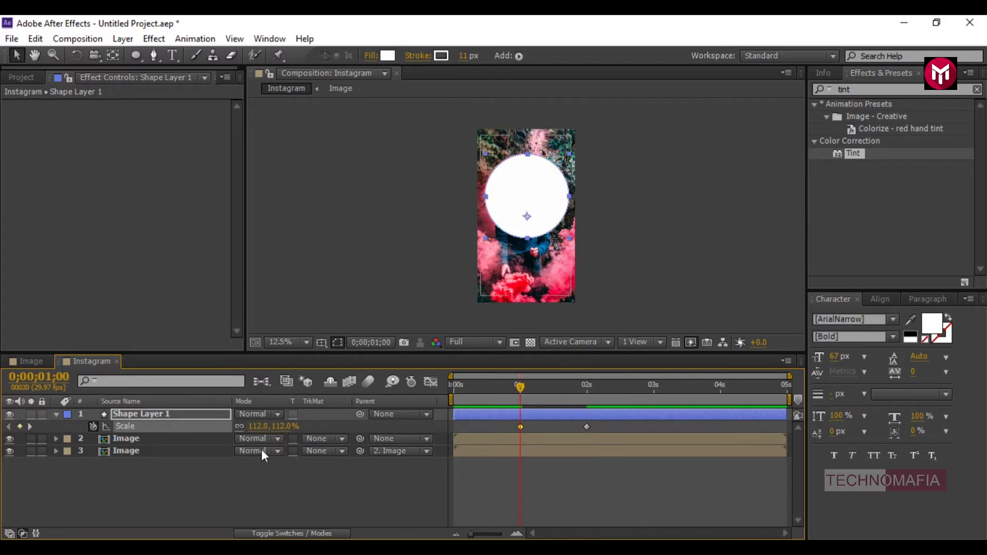
# - Apply Easy Ease to both Scale keyframes of Shape Layer 1
pyautogui.rightClick(520, 426)
pyautogui.moveTo(566, 417)
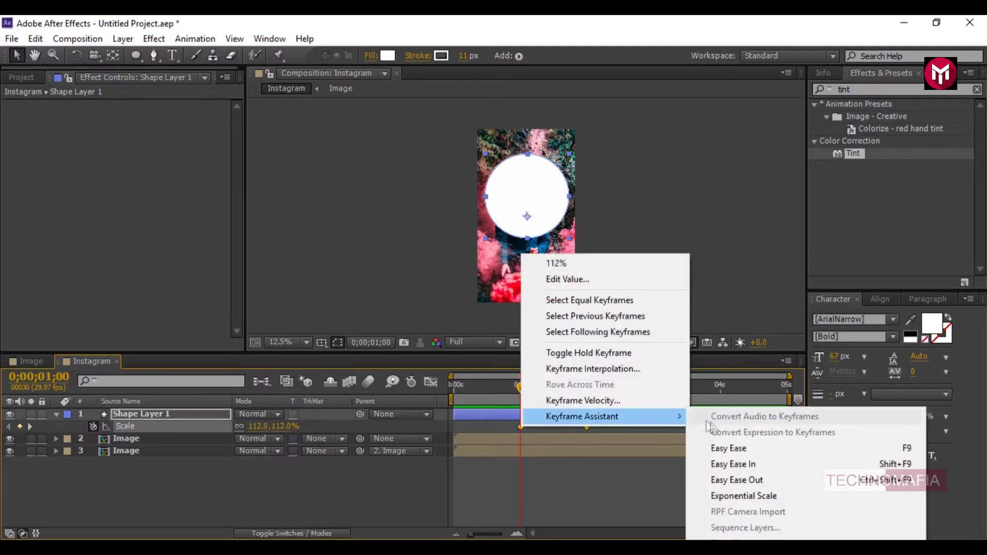
pyautogui.click(723, 446)
# - Reshape Shape Layer 1's Scale speed curve in the Graph Editor into a narrow, sharp central spike
pyautogui.click(431, 381)
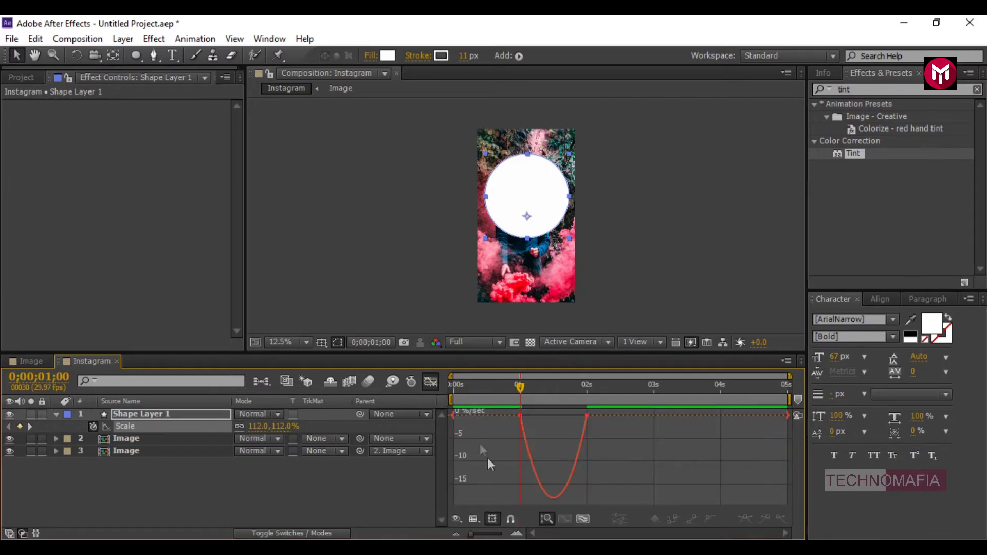
pyautogui.moveTo(627, 450); pyautogui.dragTo(514, 408)
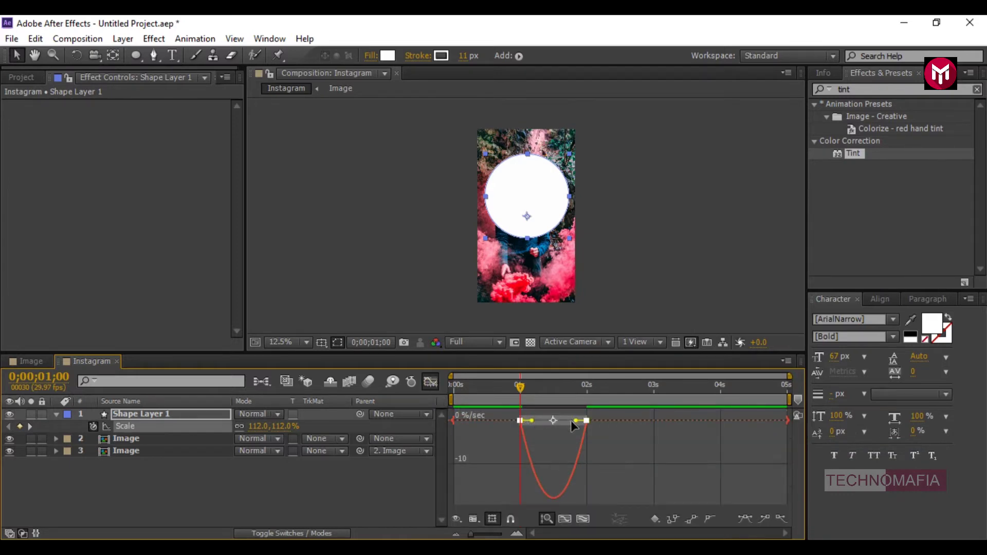
pyautogui.moveTo(576, 421); pyautogui.dragTo(545, 418)
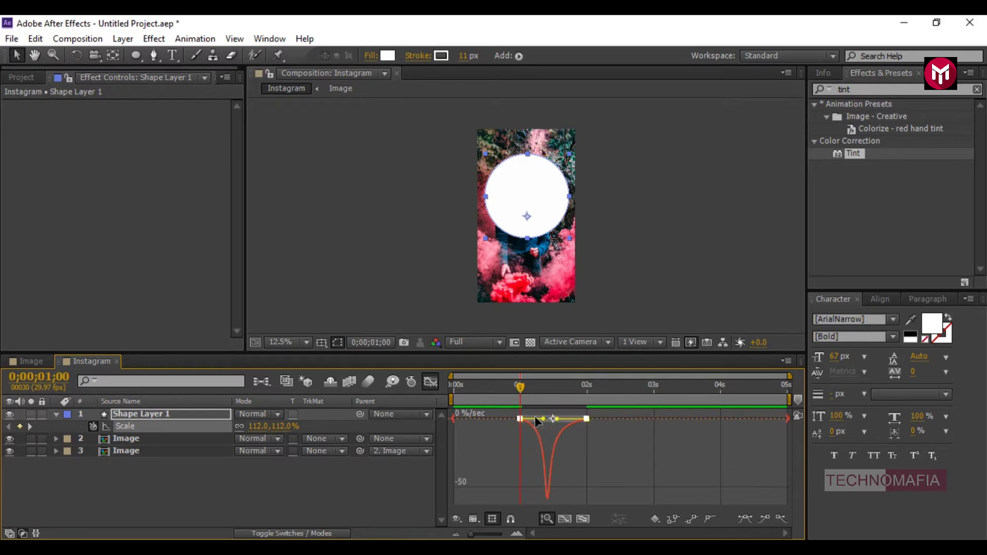
pyautogui.click(431, 381)
# - Add Position keyframes to Shape Layer 1 at 0;00;01;00 and at 0;00;00;00
pyautogui.press('p')
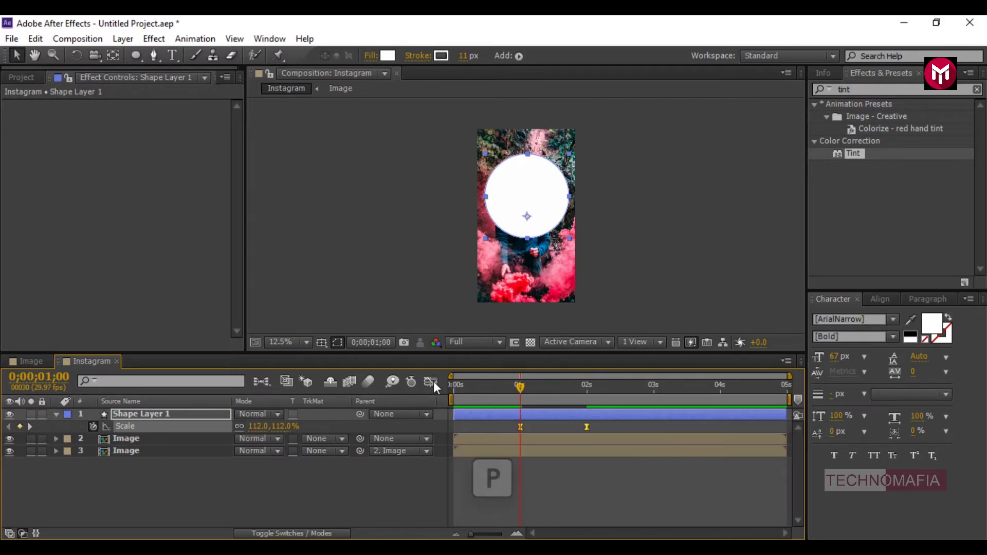
pyautogui.click(144, 415)
pyautogui.press('p')
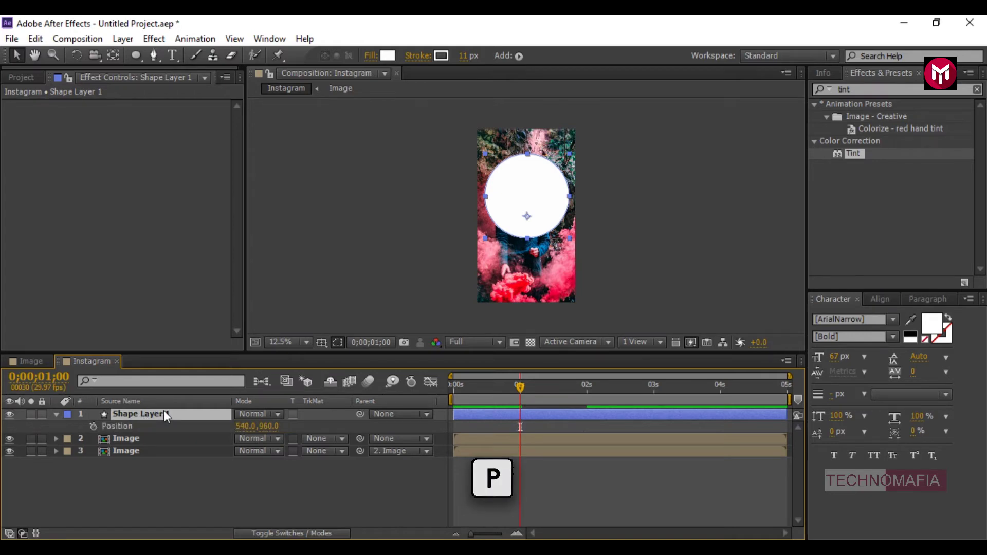
pyautogui.click(93, 427)
pyautogui.click(452, 387)
pyautogui.click(18, 428)
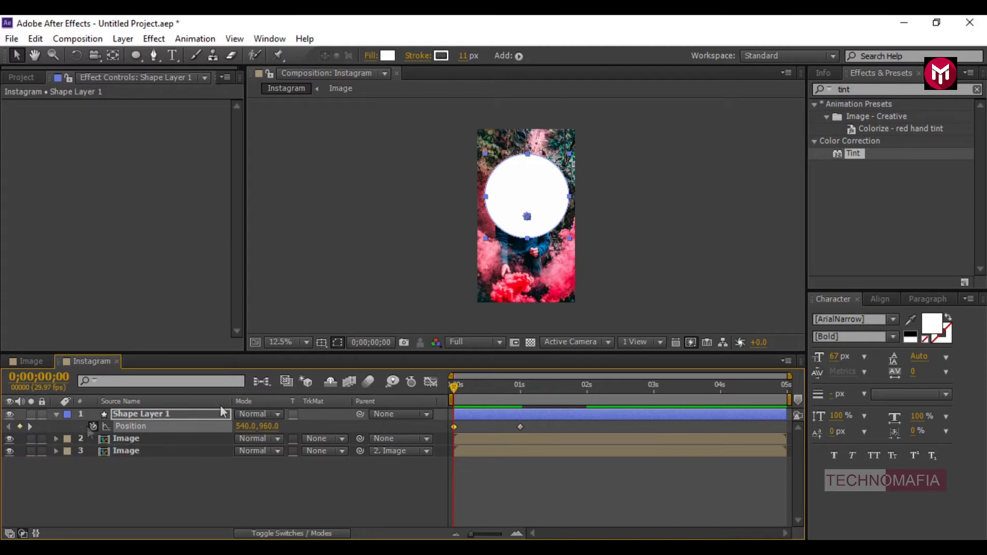
# - Move the circle straight down below the frame at 0;00;00;00, to a Position of about 540, 2656
pyautogui.hotkey('shift', 'Down')
pyautogui.hotkey('shift', 'Down')
pyautogui.hotkey('shift', 'Down')
pyautogui.hotkey('shift', 'Down')
pyautogui.hotkey('shift', 'Down')
pyautogui.hotkey('shift', 'Down')
pyautogui.hotkey('shift', 'Down')
pyautogui.hotkey('shift', 'Down')
pyautogui.hotkey('shift', 'Down')
pyautogui.hotkey('shift', 'Down')
pyautogui.hotkey('shift', 'Down')
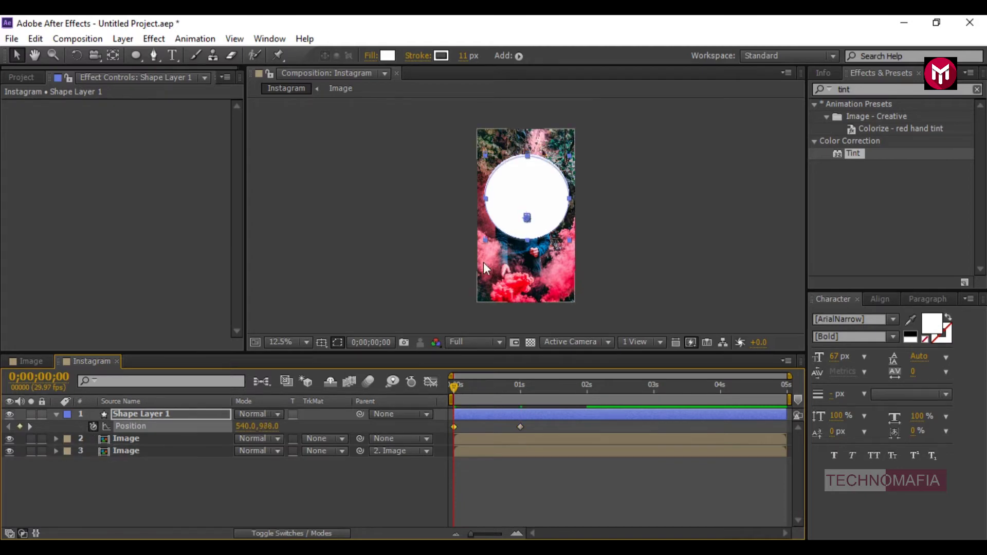
pyautogui.hotkey('shift', 'Down')
pyautogui.hotkey('shift', 'Down')
pyautogui.hotkey('shift', 'Down')
pyautogui.hotkey('shift', 'Down')
pyautogui.hotkey('shift', 'Down')
pyautogui.hotkey('shift', 'Down')
pyautogui.hotkey('shift', 'Down')
pyautogui.hotkey('shift', 'Down')
pyautogui.hotkey('shift', 'Down')
pyautogui.hotkey('shift', 'Down')
pyautogui.hotkey('shift', 'Down')
pyautogui.hotkey('shift', 'Down')
pyautogui.hotkey('shift', 'Down')
pyautogui.hotkey('shift', 'Down')
pyautogui.hotkey('shift', 'Down')
pyautogui.hotkey('shift', 'Down')
pyautogui.hotkey('shift', 'Down')
pyautogui.hotkey('shift', 'Down')
pyautogui.hotkey('shift', 'Down')
pyautogui.hotkey('shift', 'Down')
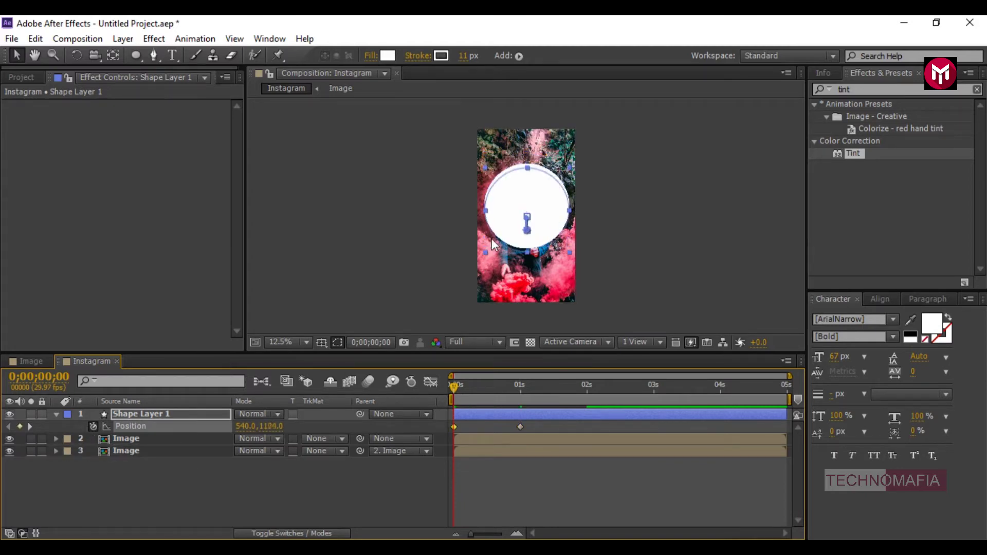
pyautogui.moveTo(513, 247); pyautogui.dragTo(512, 333)
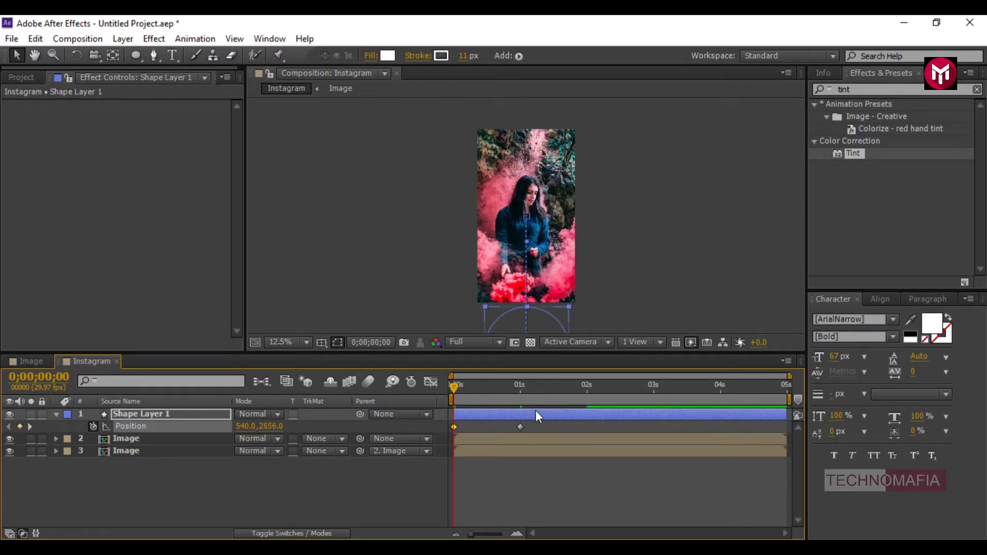
# - Apply Easy Ease to both Position keyframes of Shape Layer 1
pyautogui.moveTo(535, 425); pyautogui.dragTo(449, 433)
pyautogui.rightClick(454, 426)
pyautogui.moveTo(510, 420)
pyautogui.click(639, 445)
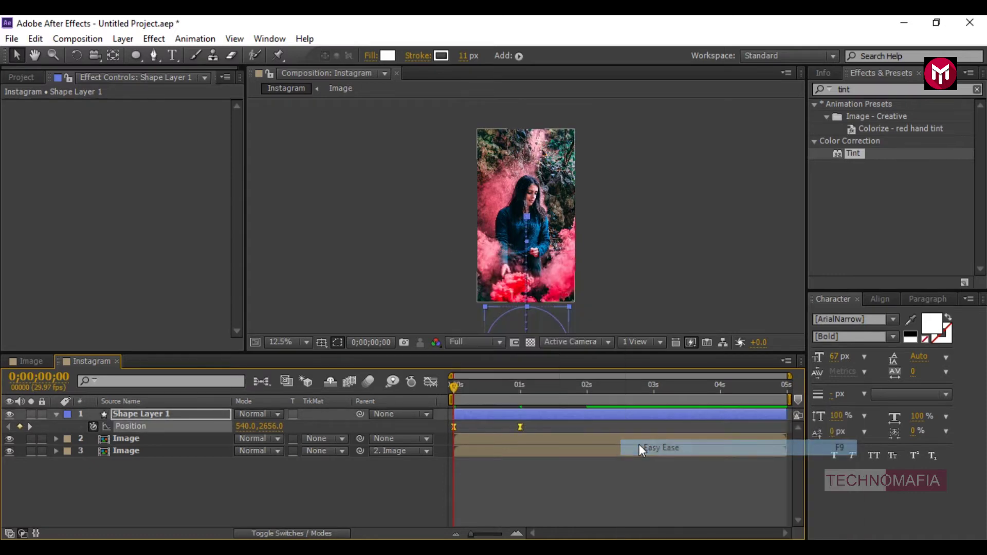
# - Reshape Shape Layer 1's Position speed curve in the Graph Editor into a sharp central peak
pyautogui.click(431, 381)
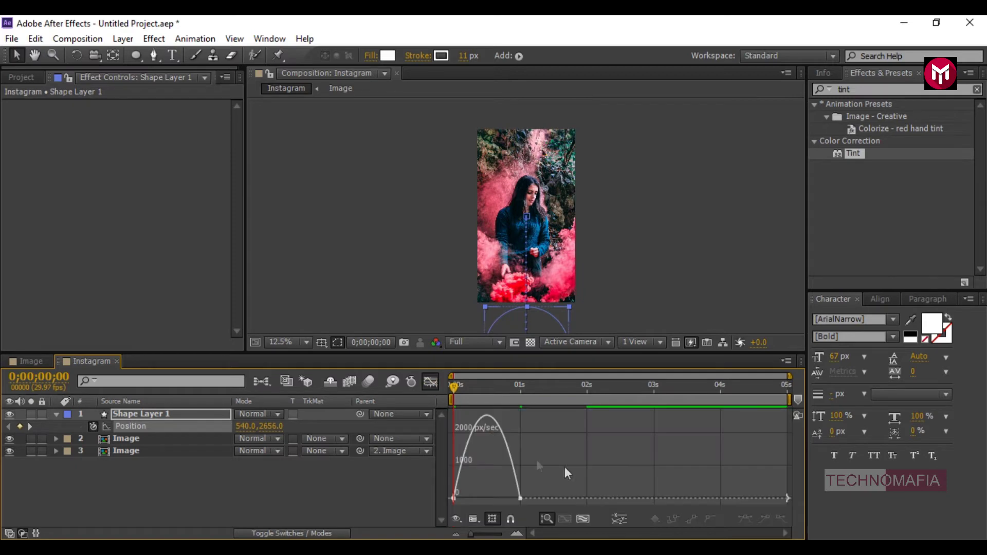
pyautogui.moveTo(549, 476); pyautogui.dragTo(496, 494)
pyautogui.moveTo(464, 496); pyautogui.dragTo(478, 496)
pyautogui.click(430, 381)
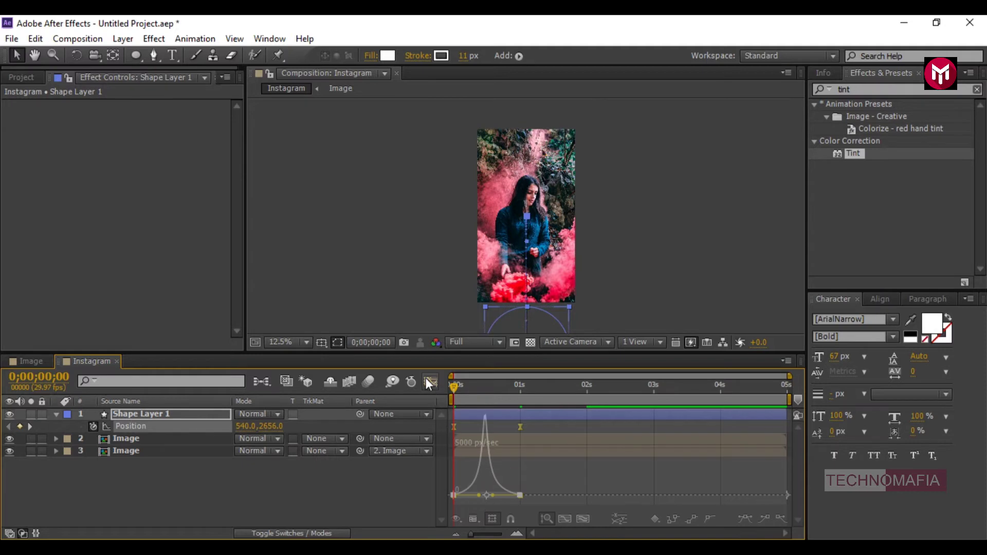
# - Duplicate Shape Layer 1 with its animation
pyautogui.hotkey('ctrl', 'd')
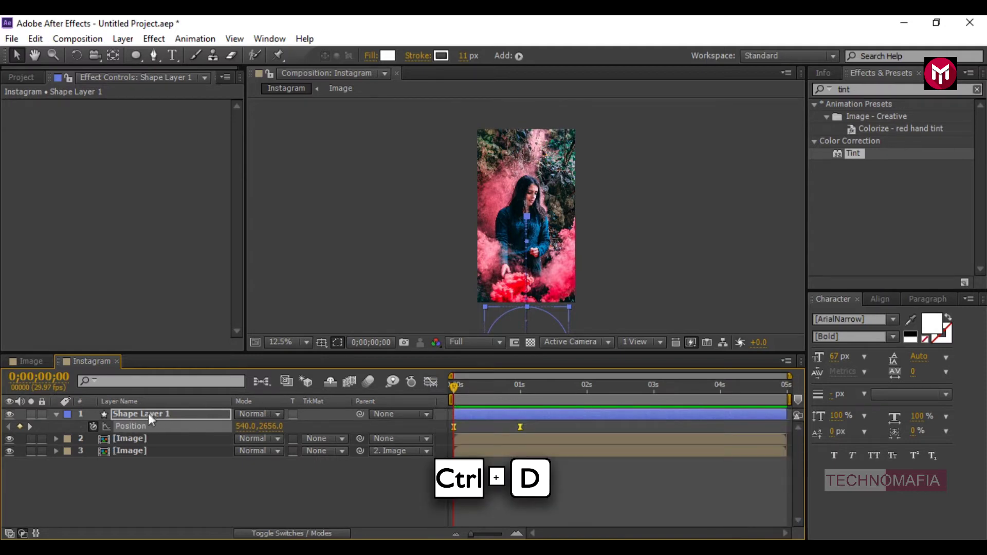
pyautogui.click(148, 414)
pyautogui.hotkey('ctrl', 'd')
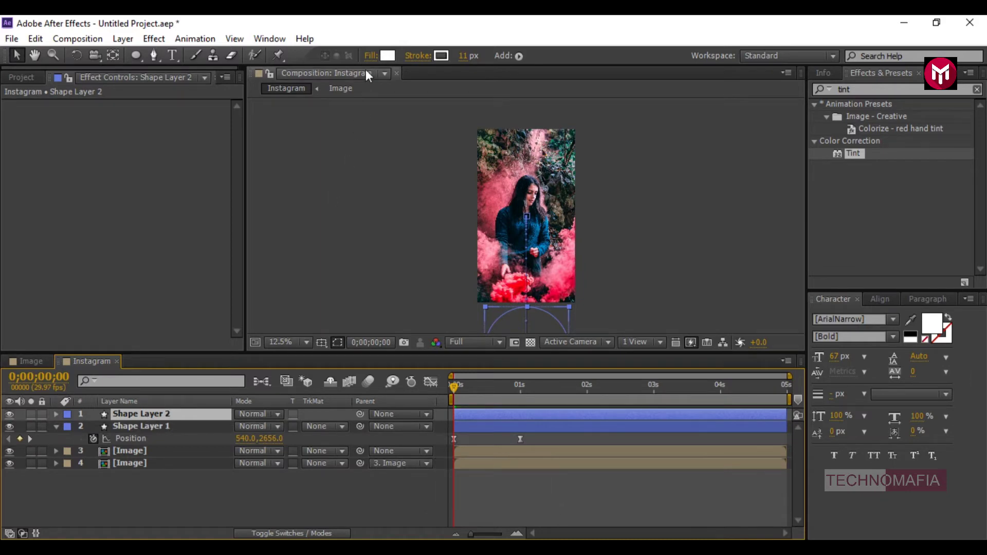
# - Set the duplicated shape layer's fill to None and its stroke width to 12 px, and collapse Shape Layer 1's properties
pyautogui.click(370, 54)
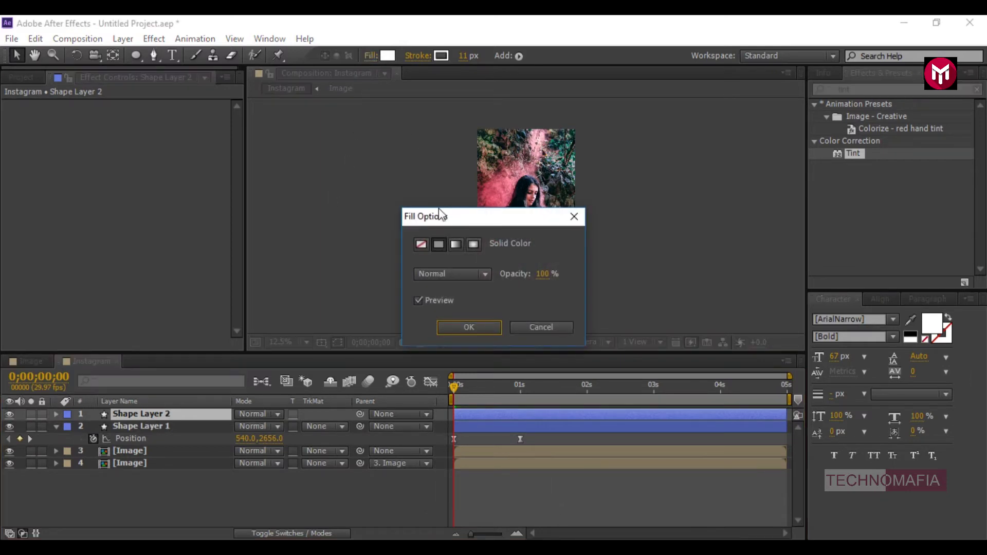
pyautogui.click(426, 241)
pyautogui.click(457, 327)
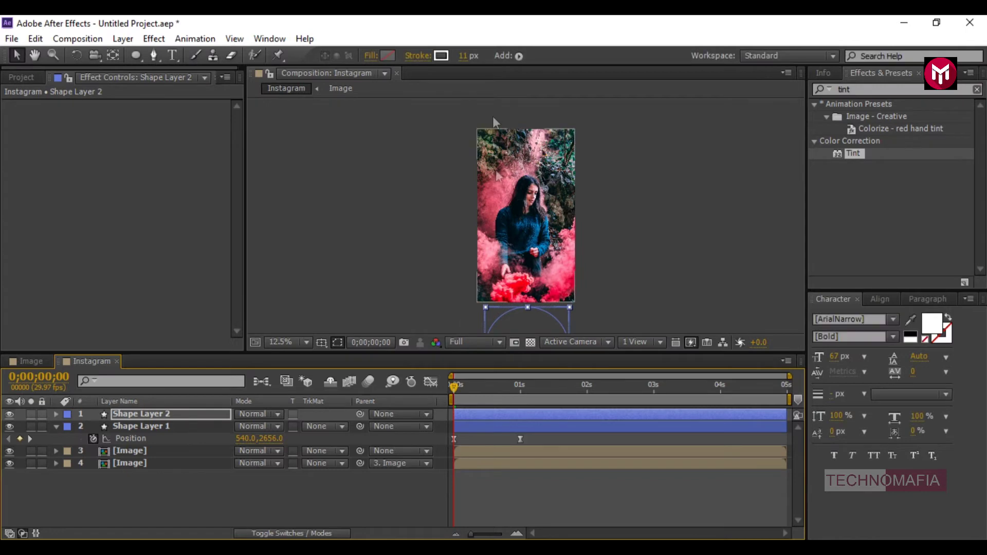
pyautogui.click(459, 57)
pyautogui.write('12')
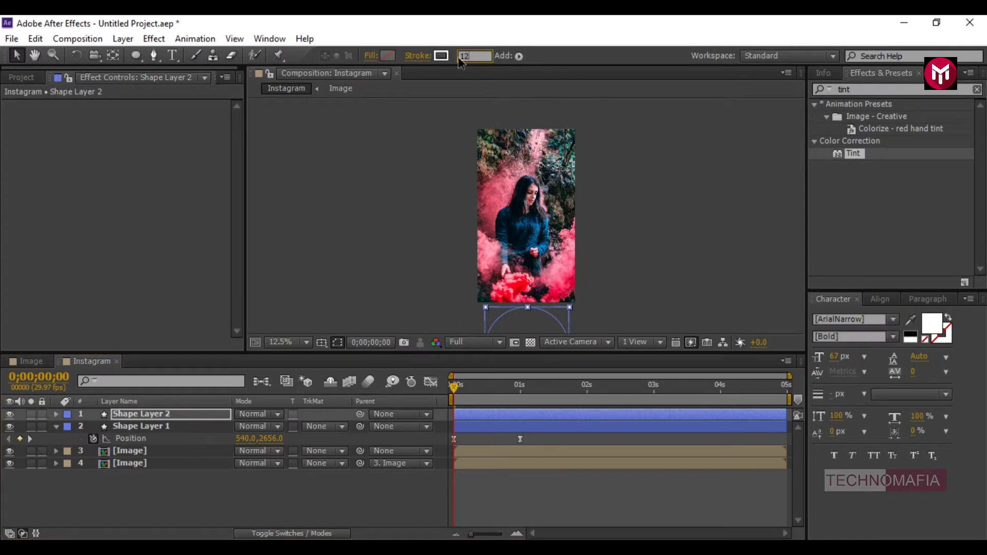
pyautogui.press('Return')
pyautogui.click(56, 427)
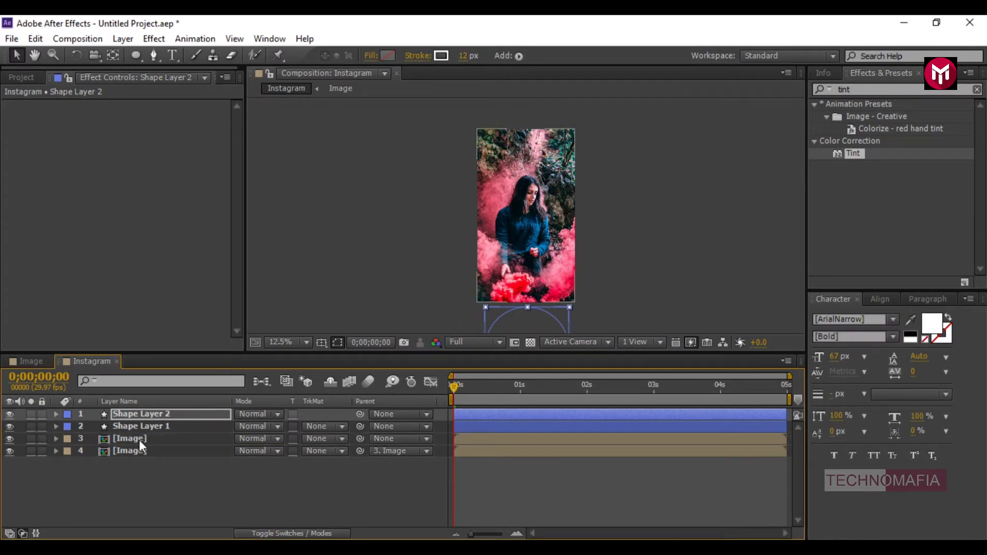
# - Set the upper Image layer's track matte to Alpha Matte using Shape Layer 1
pyautogui.click(142, 428)
pyautogui.click(147, 443)
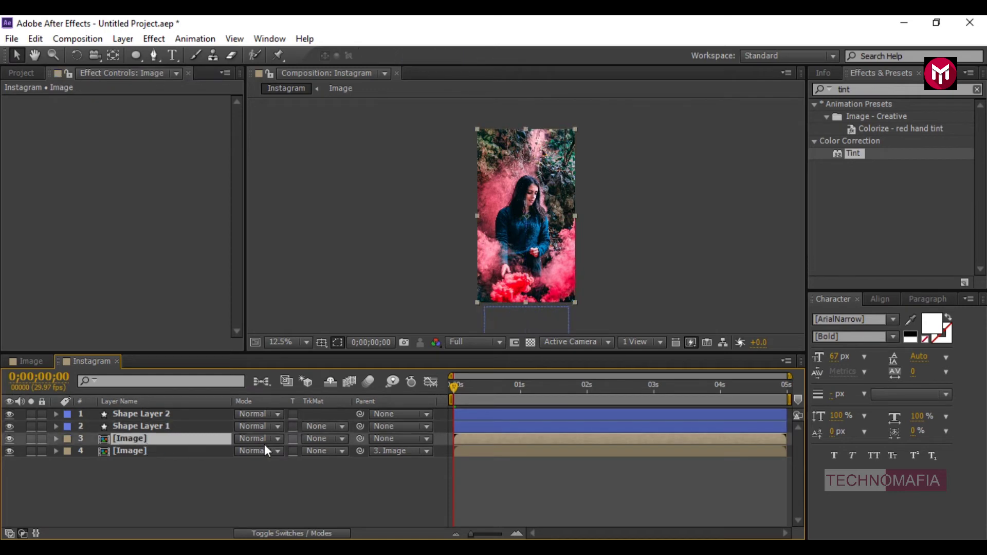
pyautogui.click(316, 442)
pyautogui.click(348, 474)
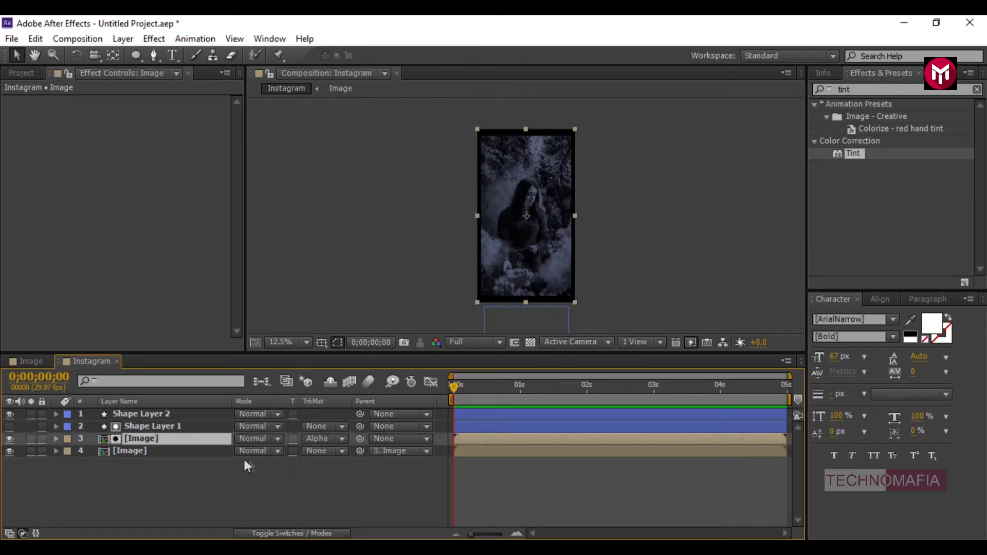
# - Set the lower tinted Image layer's scale to 100% and preview the circle reveal animation
pyautogui.press('s')
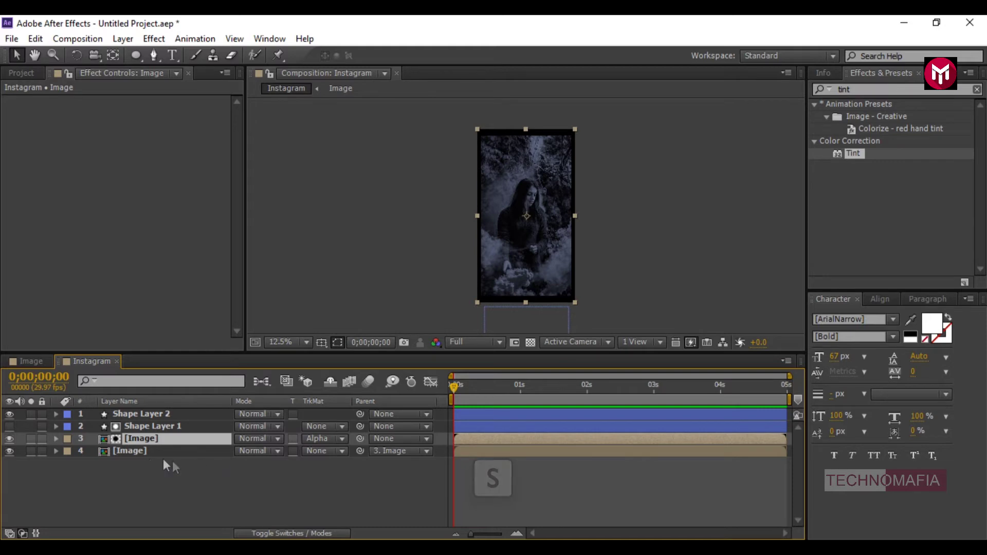
pyautogui.click(138, 452)
pyautogui.press('s')
pyautogui.click(253, 464)
pyautogui.write('100')
pyautogui.press('Return')
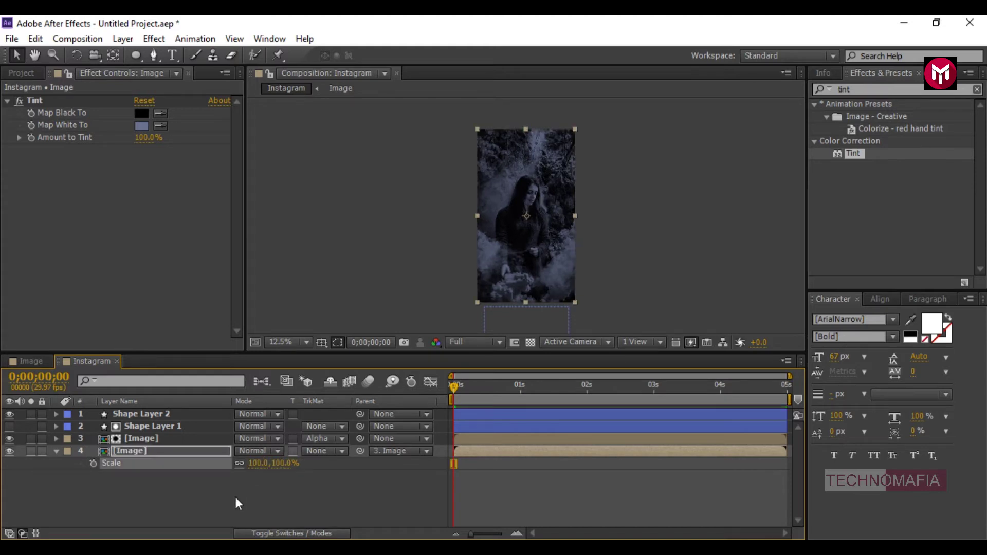
pyautogui.click(236, 497)
pyautogui.press('space')
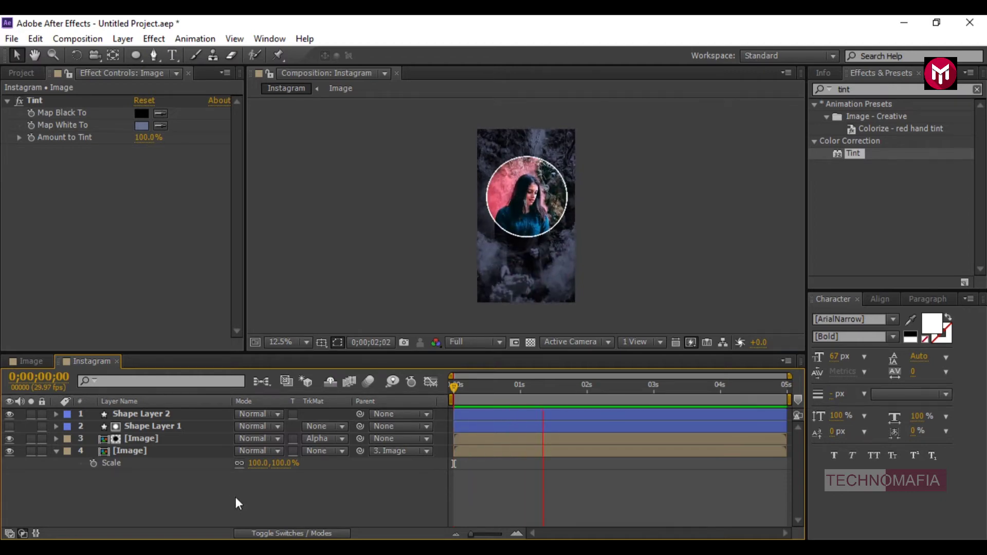
pyautogui.press('space')
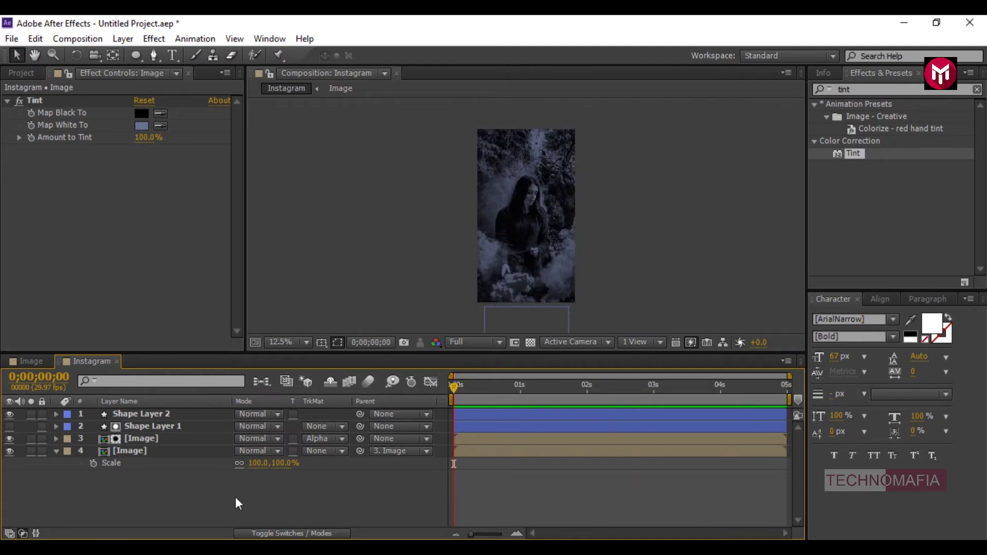
pyautogui.click(55, 451)
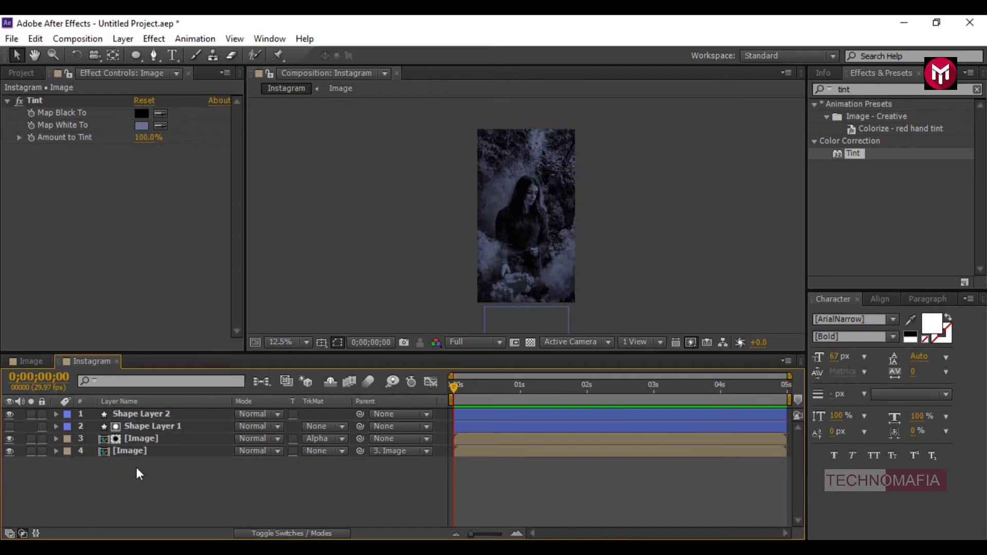
# - At 0;00;02;00, draw a rectangle about 812 by 112 px beneath the circle and give it a solid white fill
pyautogui.click(587, 389)
pyautogui.press('.')
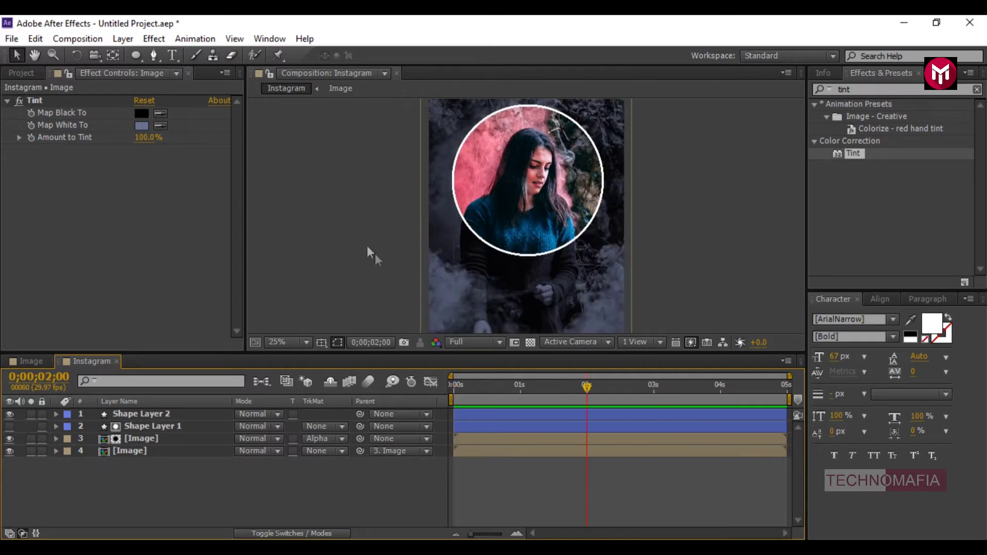
pyautogui.click(136, 55)
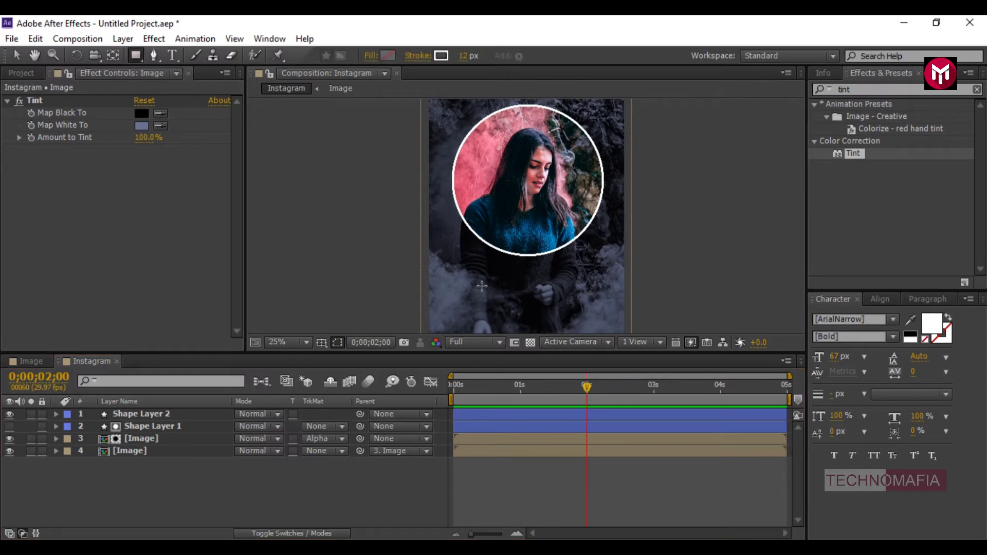
pyautogui.moveTo(453, 278); pyautogui.dragTo(586, 297)
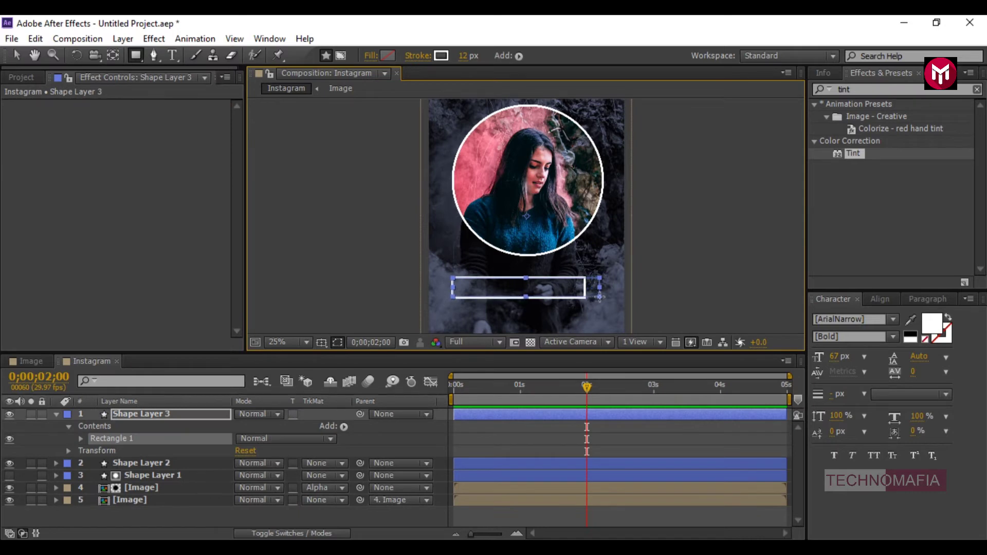
pyautogui.click(372, 57)
pyautogui.click(438, 244)
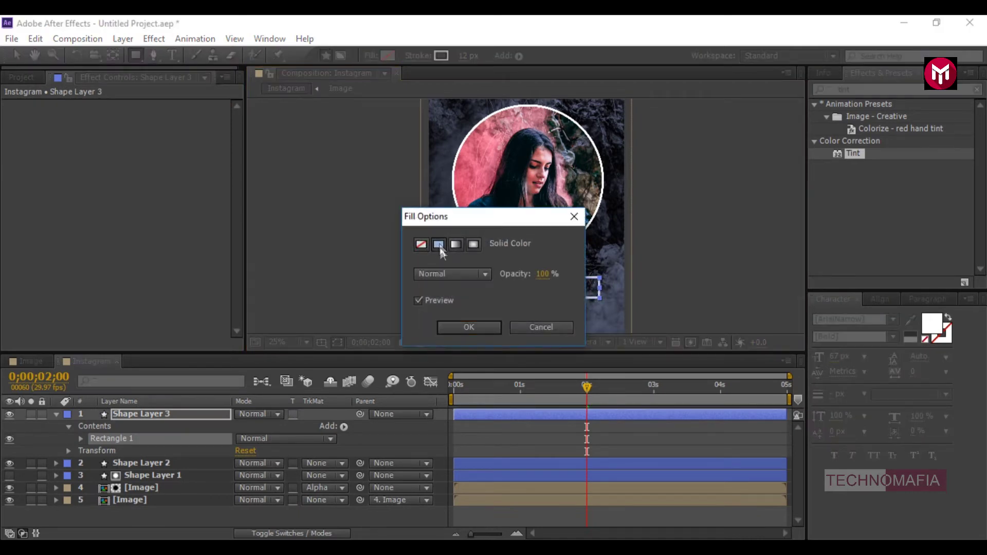
pyautogui.click(466, 327)
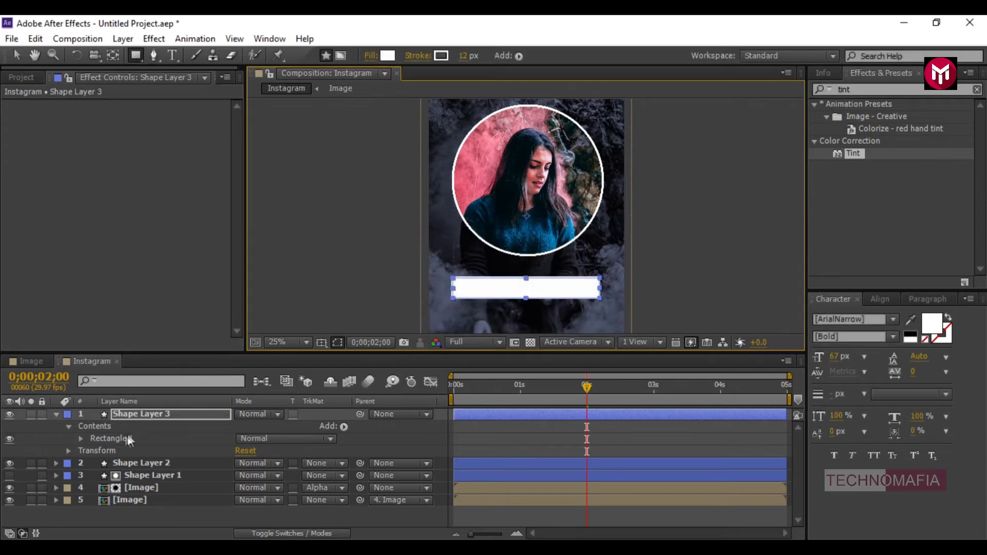
# - Set the Roundness of Shape Layer 3's rectangle path to 90 and collapse the layer's properties
pyautogui.click(81, 439)
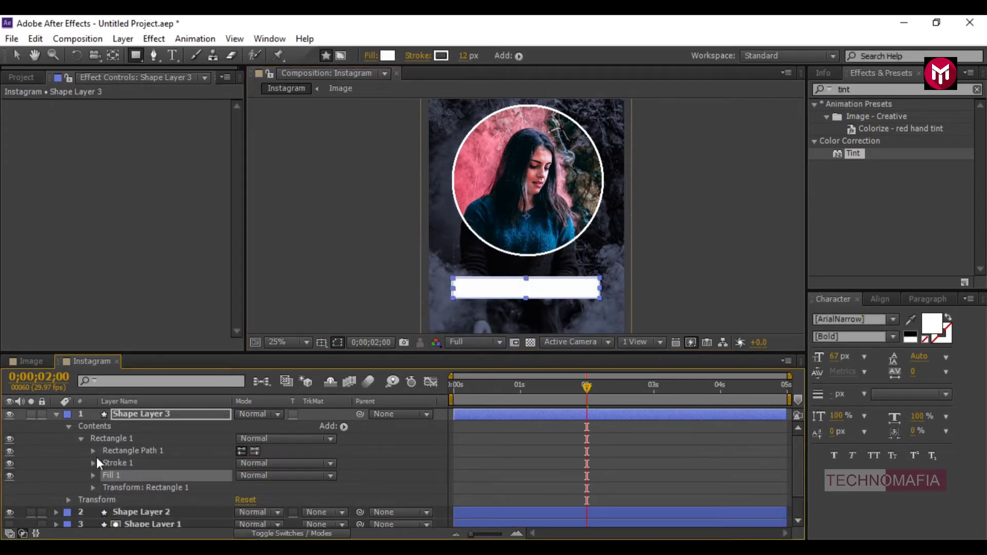
pyautogui.click(93, 451)
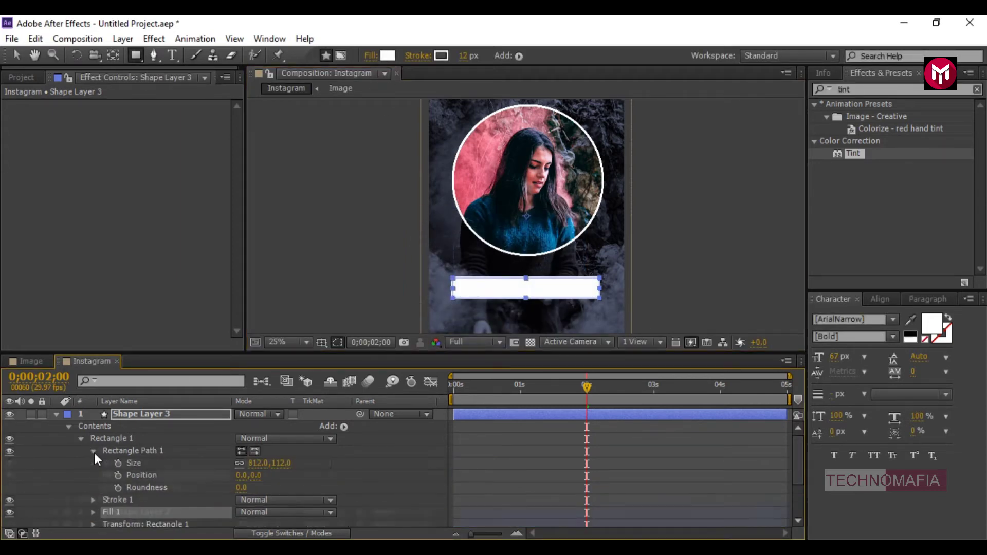
pyautogui.click(241, 488)
pyautogui.press('Return')
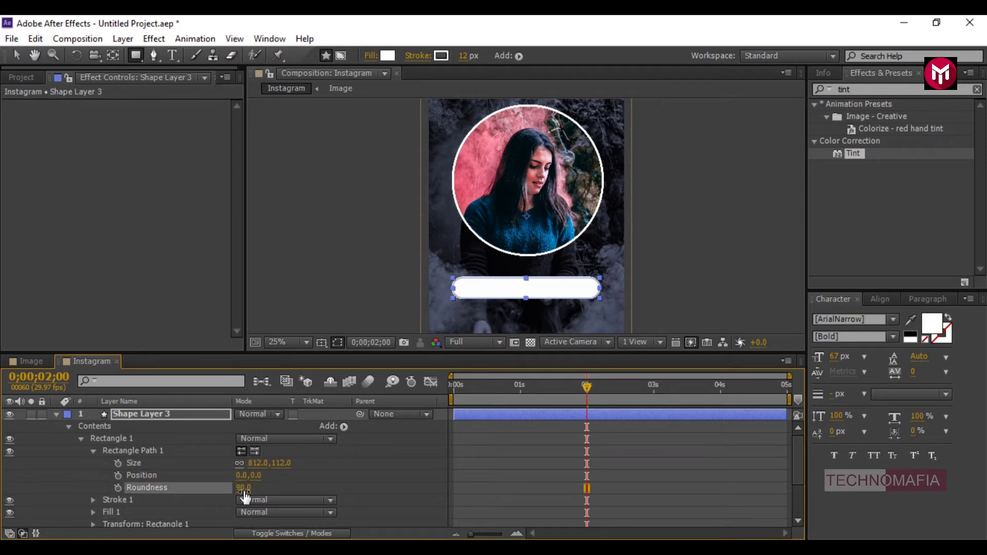
pyautogui.click(54, 416)
# - Parent Shape Layer 3 to Shape Layer 2
pyautogui.click(135, 415)
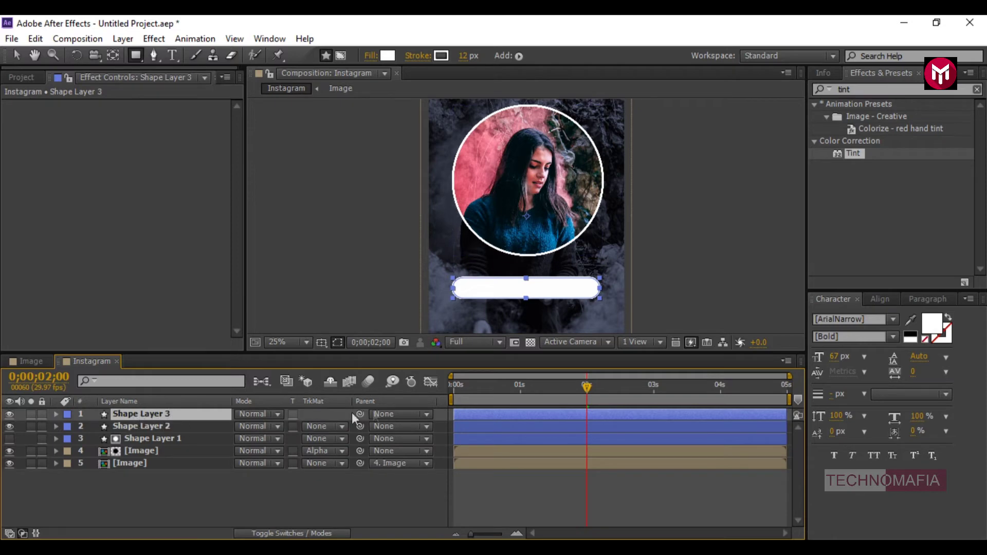
pyautogui.click(381, 415)
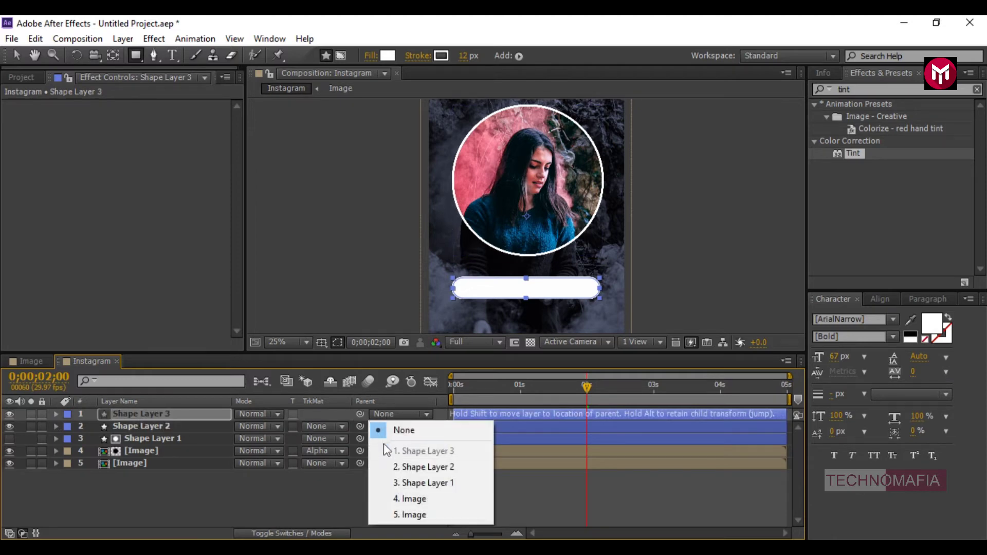
pyautogui.click(387, 465)
pyautogui.press('.')
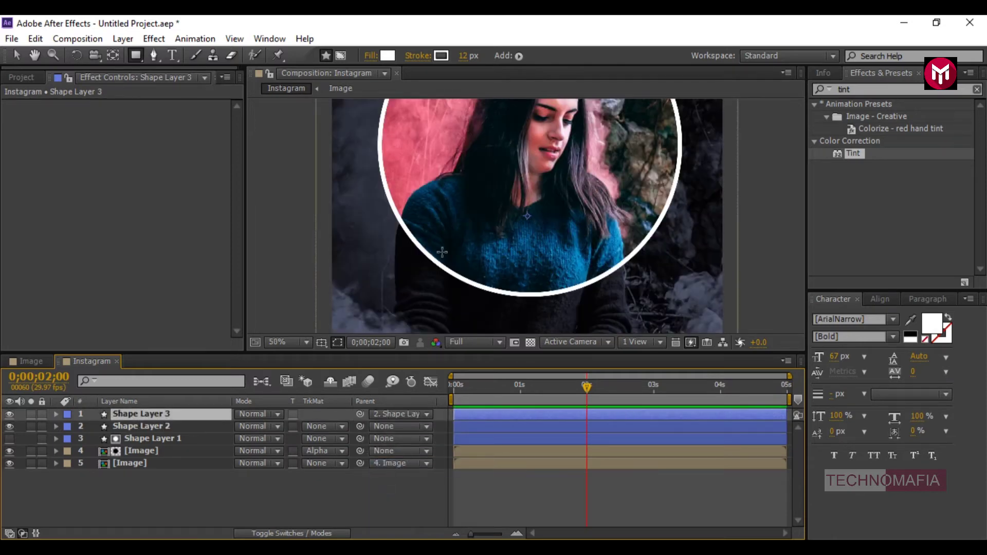
pyautogui.press('h')
pyautogui.moveTo(470, 265); pyautogui.dragTo(465, 152)
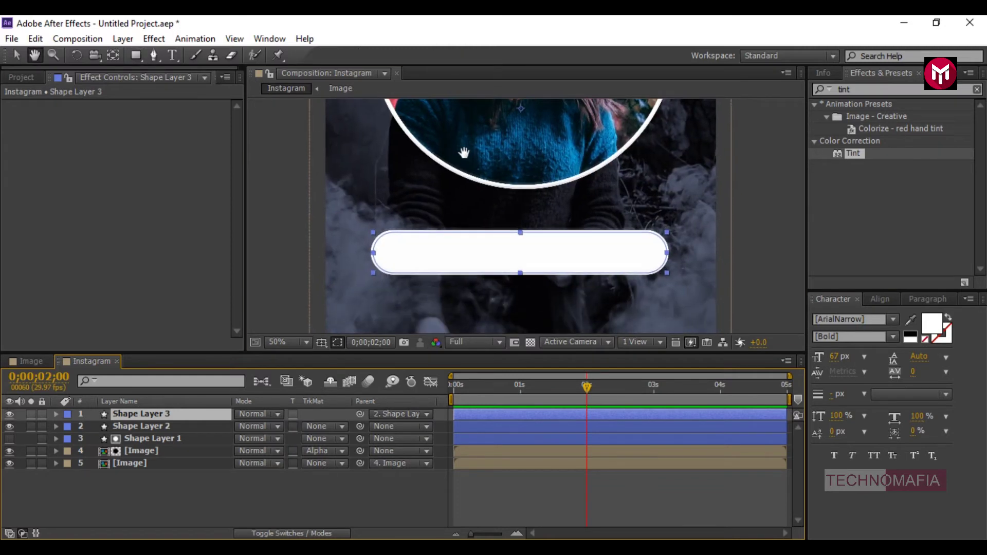
pyautogui.press('q')
pyautogui.click(208, 497)
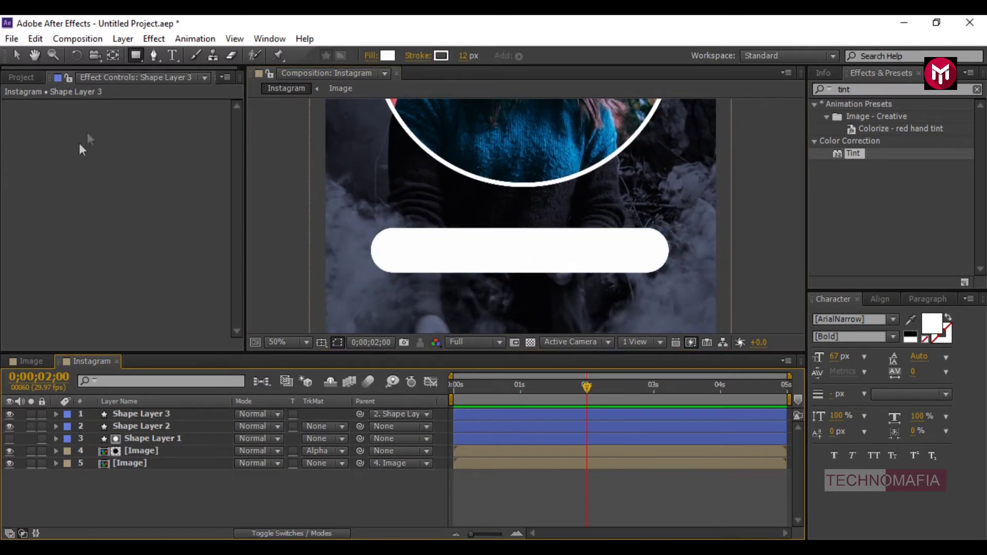
pyautogui.click(172, 55)
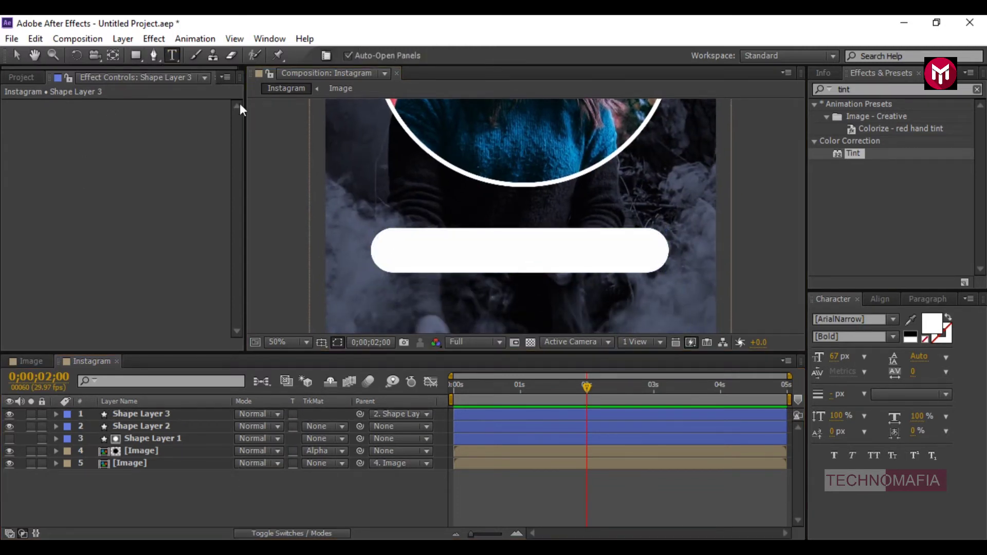
pyautogui.click(442, 252)
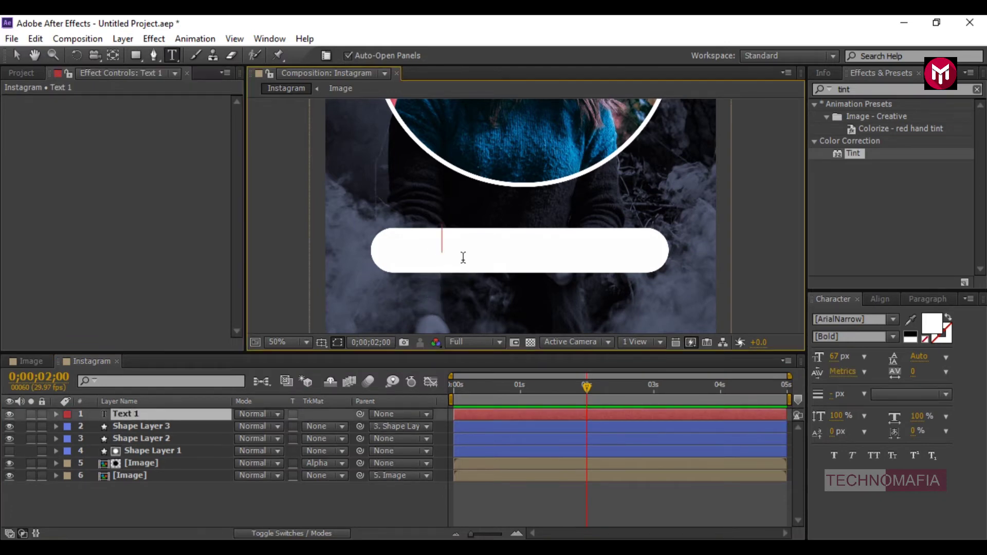
pyautogui.write('FOLLOWia')
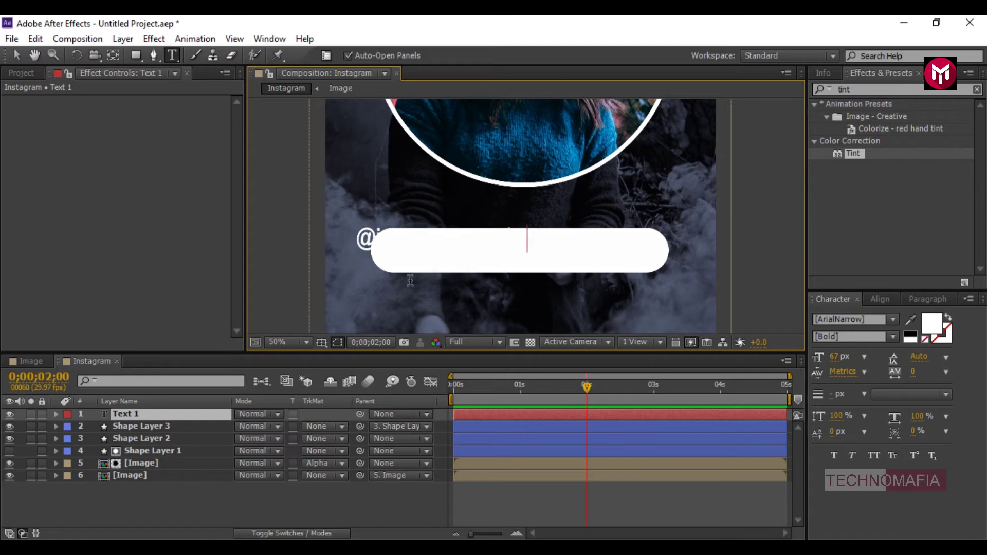
pyautogui.click(16, 55)
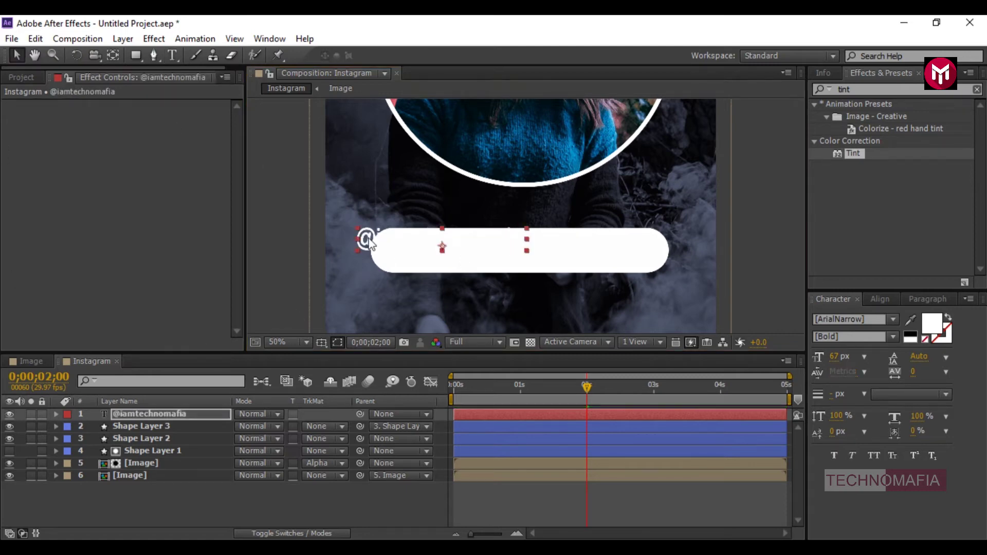
# - Set the handle text's color to near-black 080808 and center the text on the white rounded bar
pyautogui.click(932, 329)
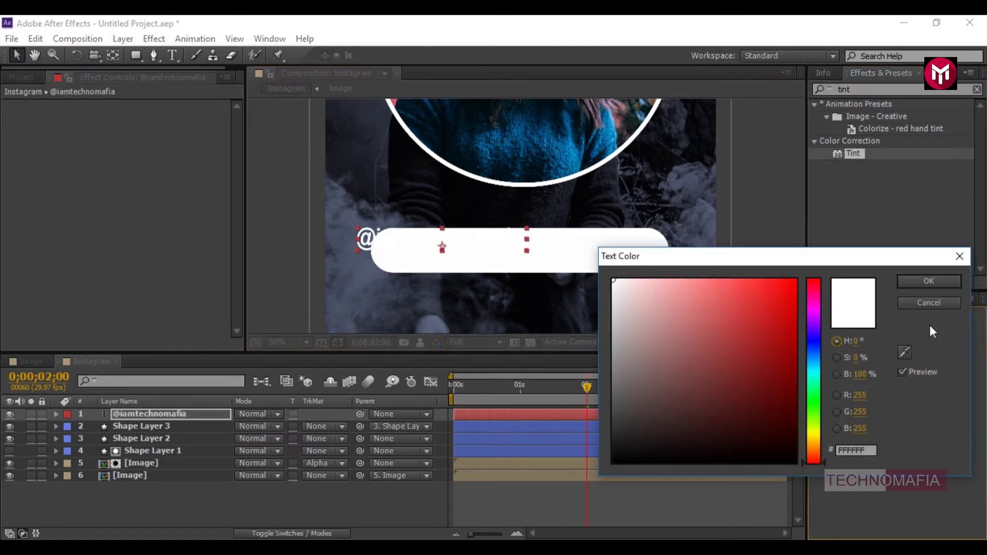
pyautogui.moveTo(613, 404); pyautogui.dragTo(614, 457)
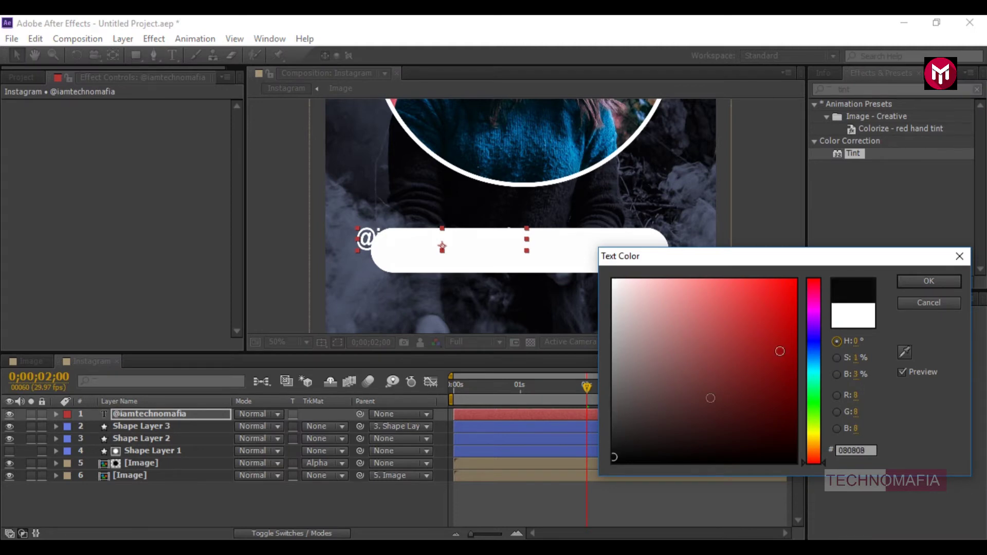
pyautogui.click(926, 286)
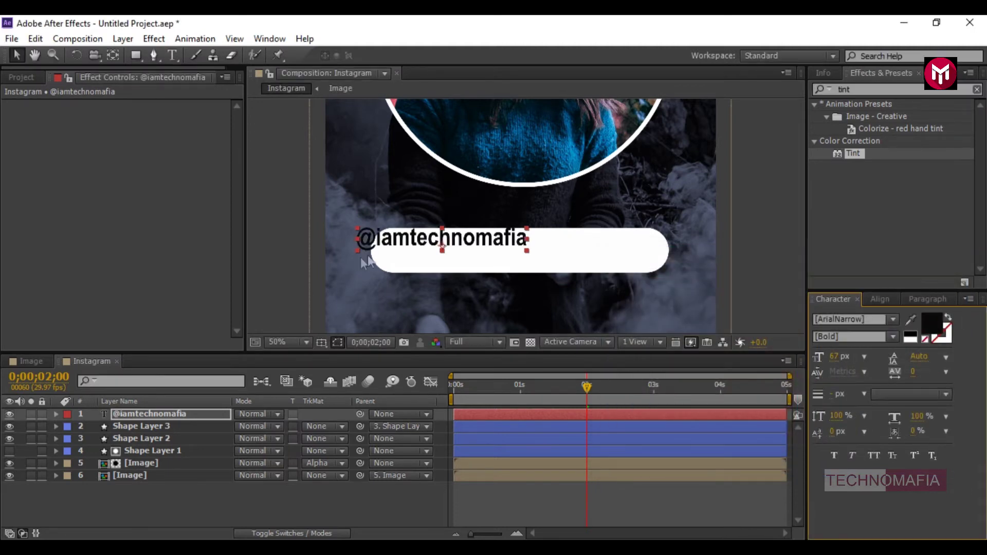
pyautogui.moveTo(389, 247); pyautogui.dragTo(482, 257)
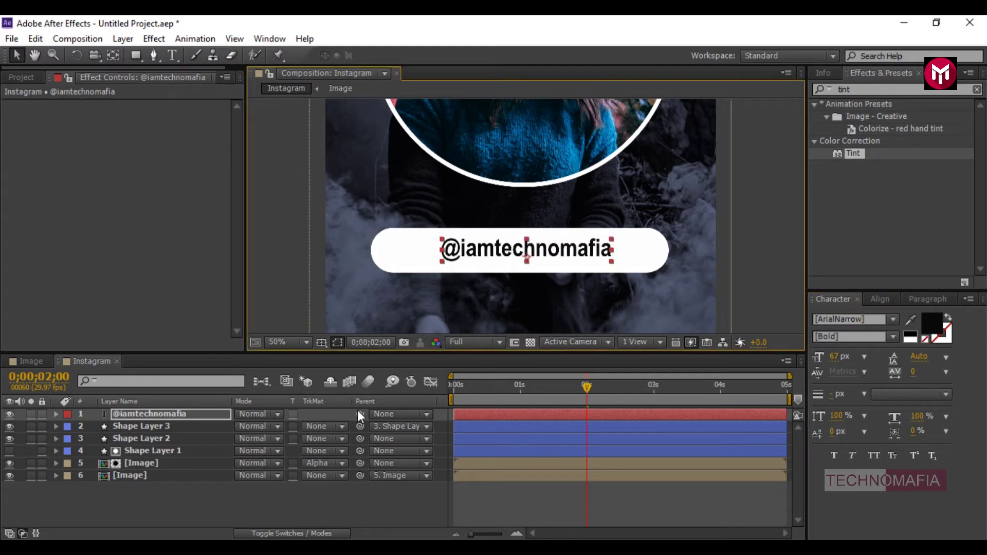
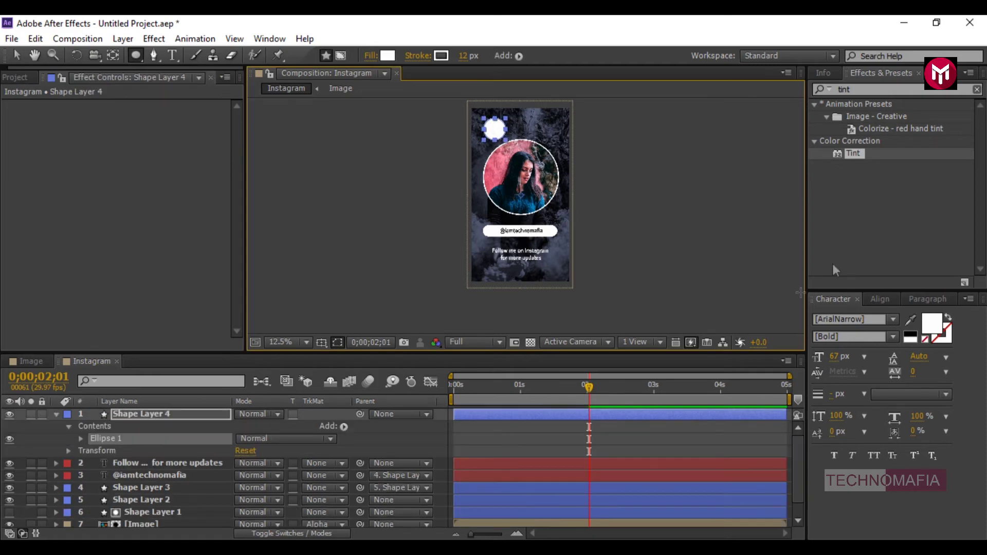
# - Find the Fill effect and apply it to Shape Layer 4, the small circle near the composition's upper corner
pyautogui.click(821, 90)
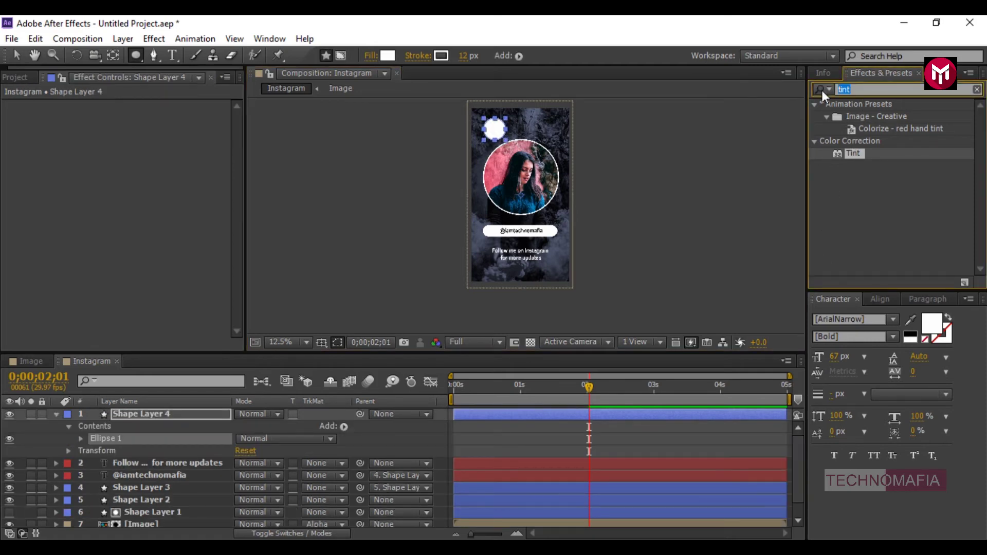
pyautogui.write('fill')
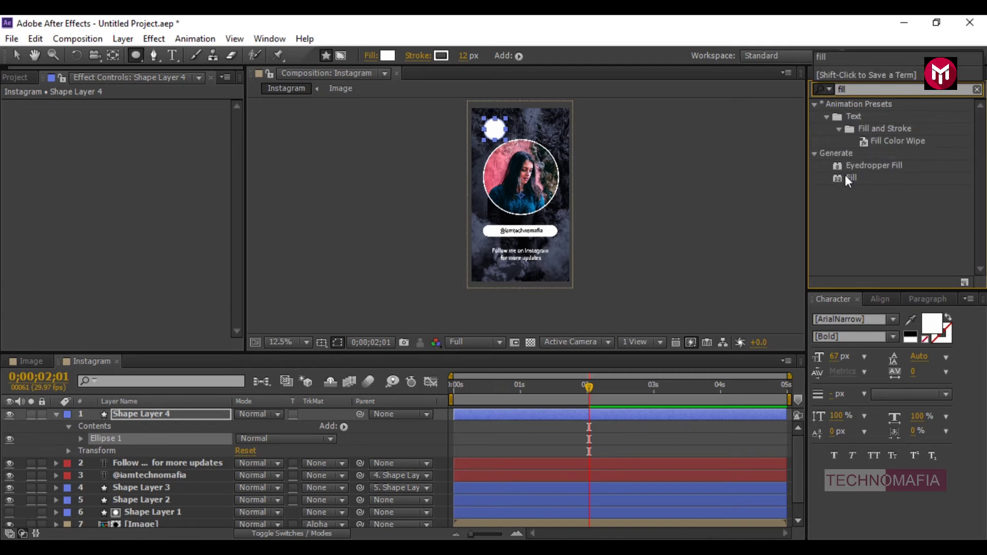
pyautogui.moveTo(847, 176); pyautogui.dragTo(93, 178)
# - Set the Fill effect's color to pink FB5078 and collapse Shape Layer 4's properties
pyautogui.click(141, 143)
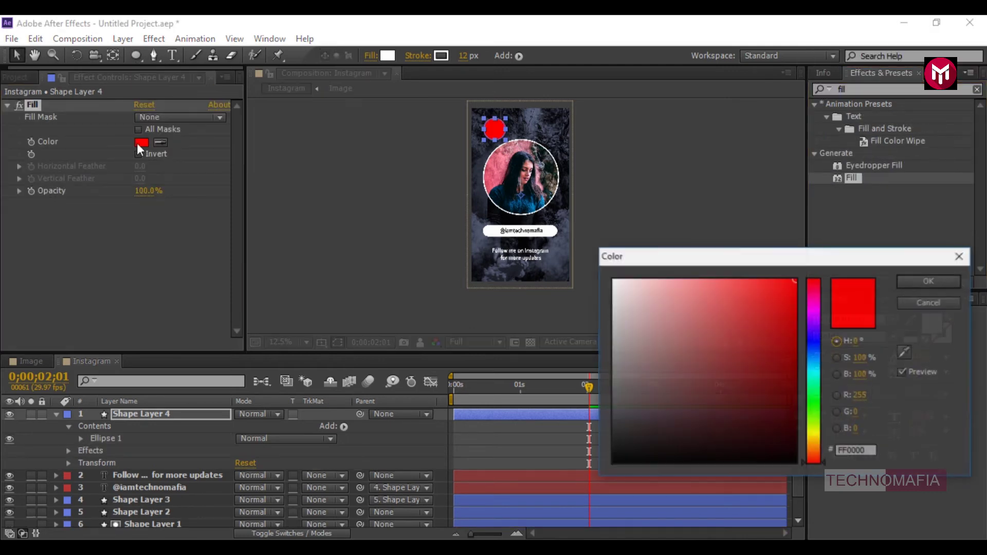
pyautogui.click(816, 286)
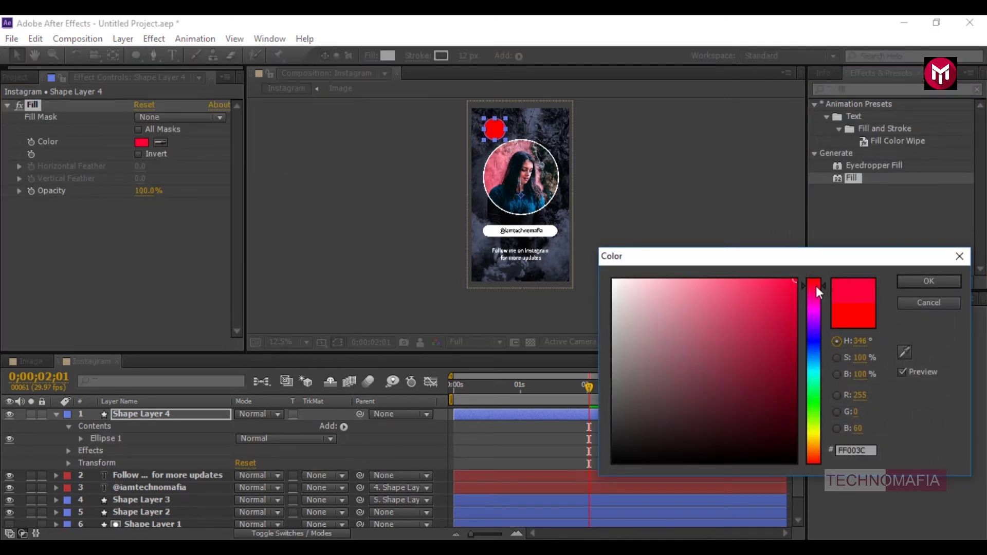
pyautogui.click(738, 281)
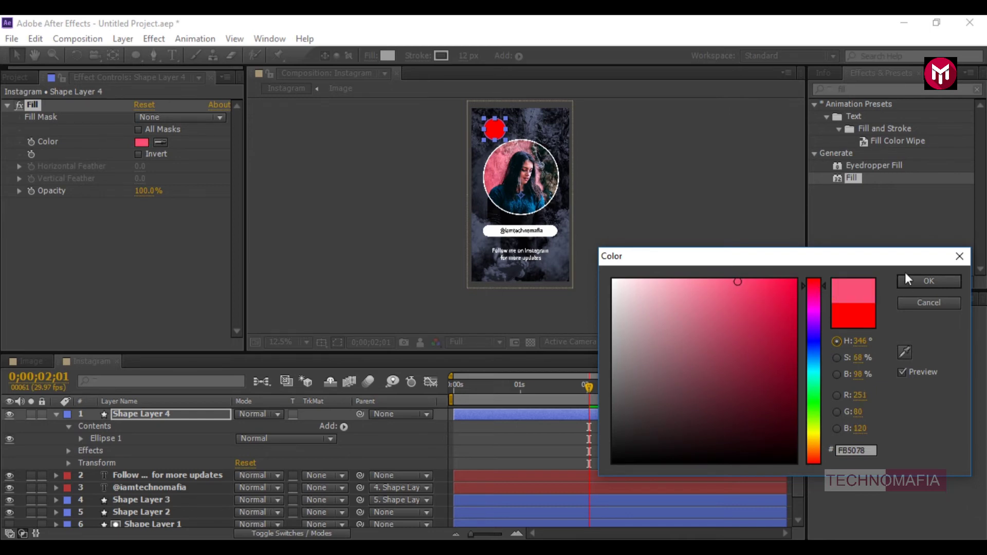
pyautogui.click(915, 281)
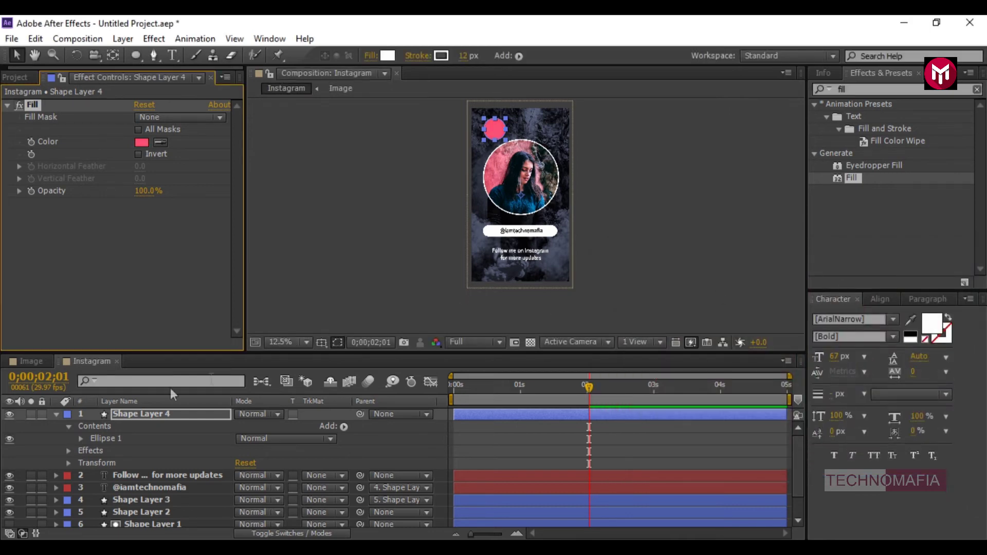
pyautogui.click(68, 427)
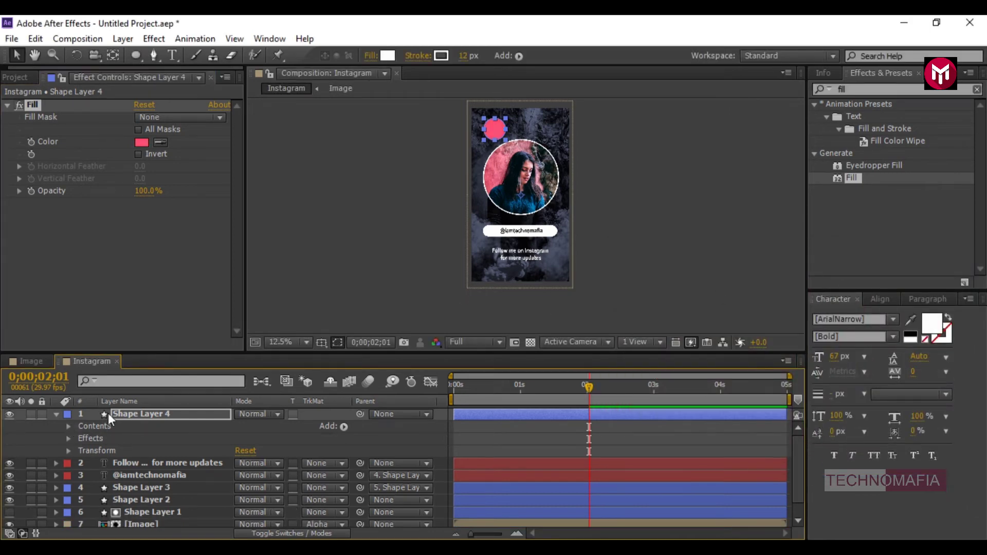
pyautogui.click(57, 415)
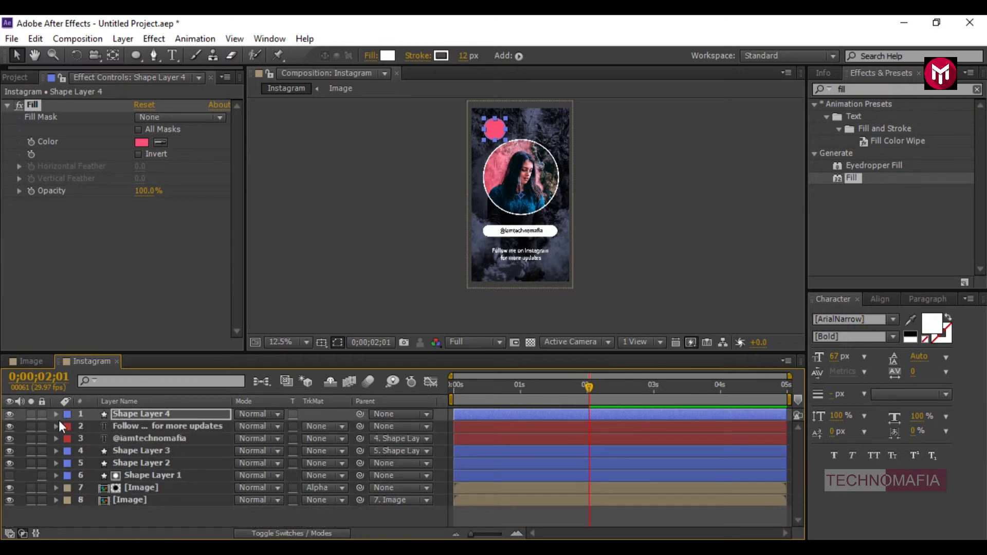
# - Add a Bevel and Emboss layer style to Shape Layer 4, the pink circle
pyautogui.click(134, 415)
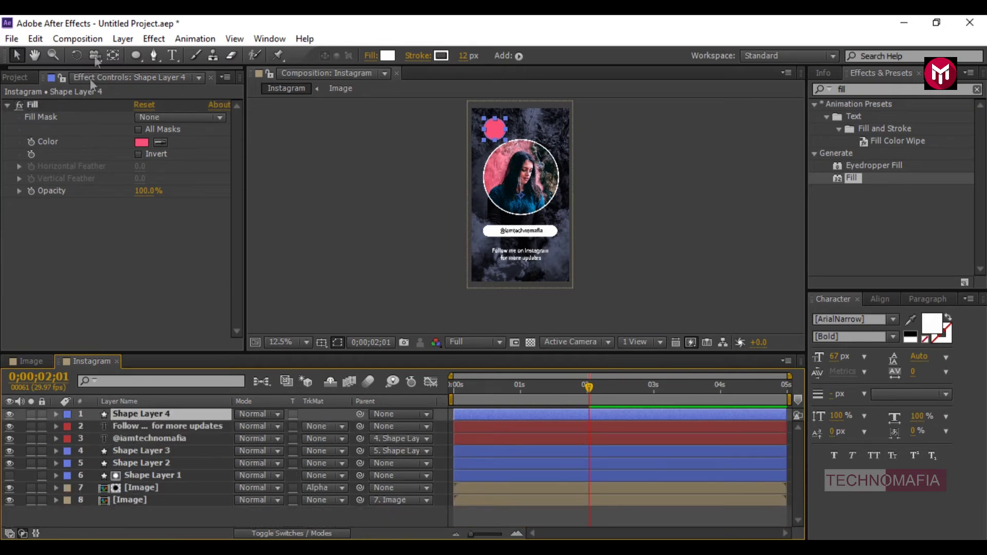
pyautogui.click(122, 39)
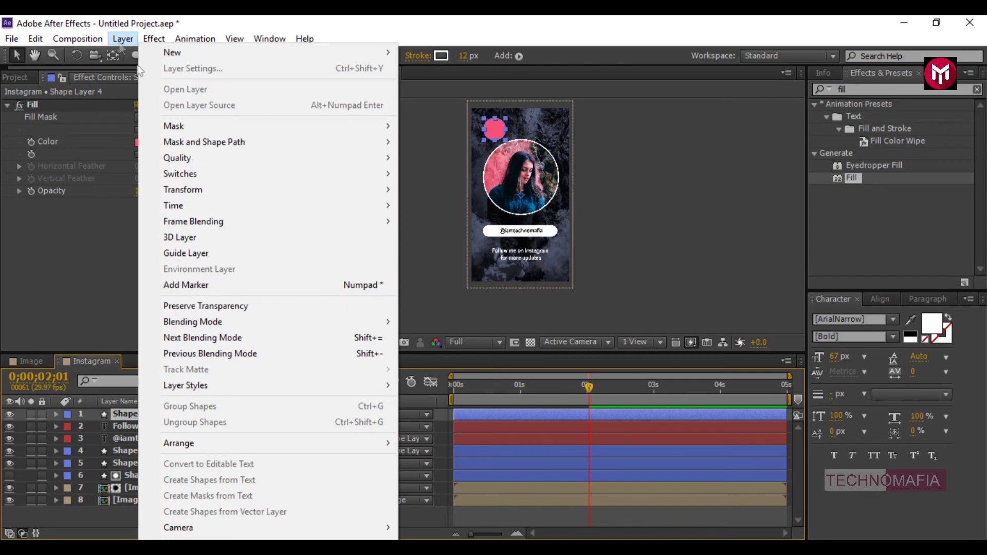
pyautogui.moveTo(330, 386)
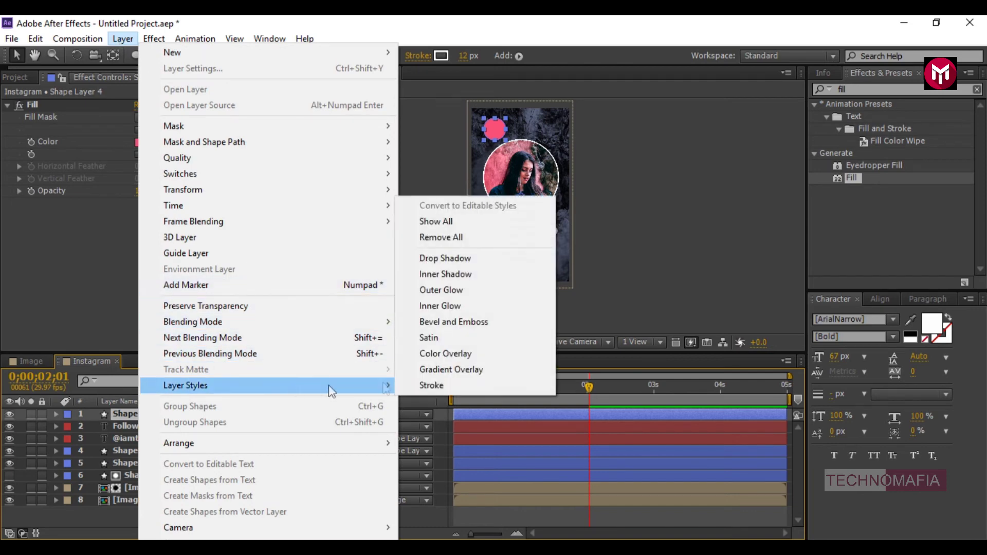
pyautogui.click(425, 323)
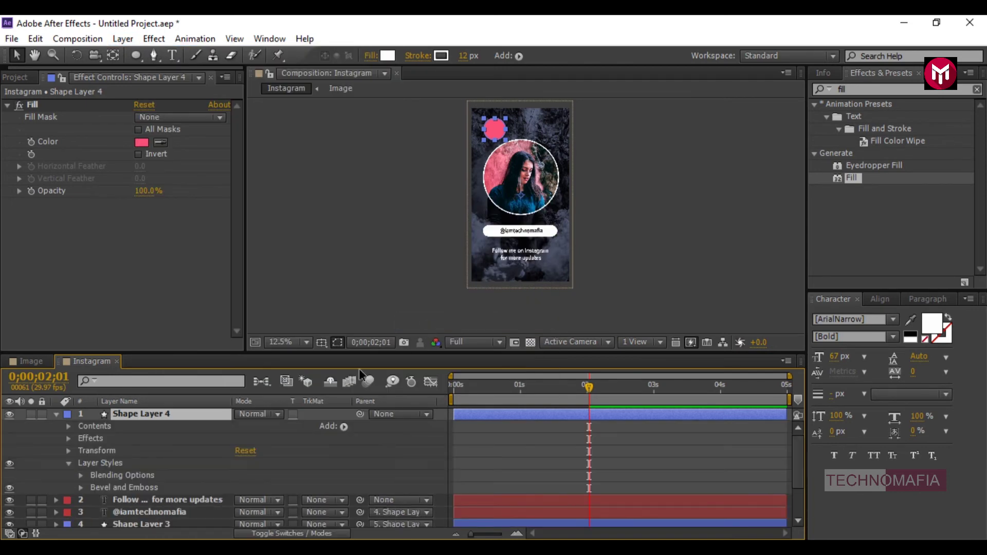
# - Set the Size of Shape Layer 4's Bevel and Emboss style to 80
pyautogui.click(81, 487)
pyautogui.scroll(-3, 79, 485)
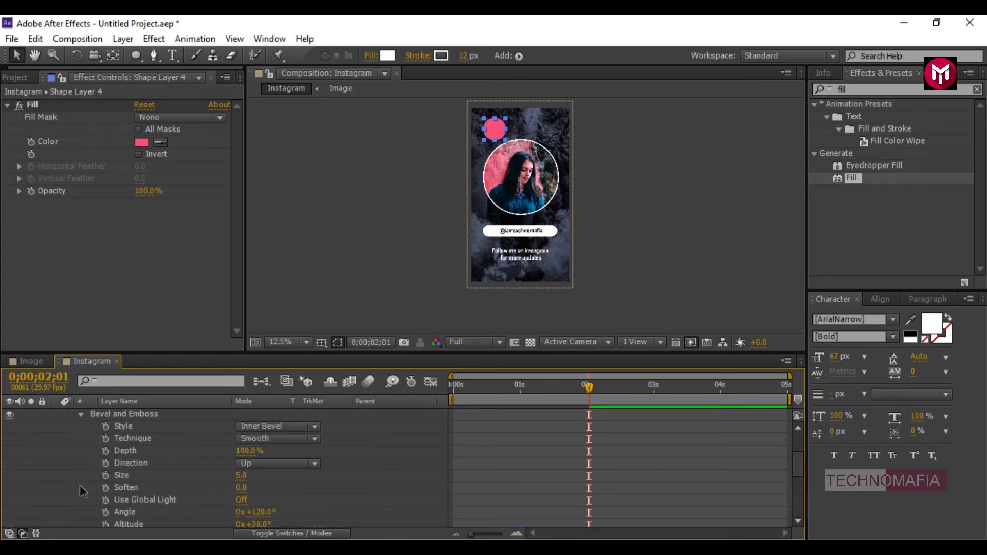
pyautogui.press('.')
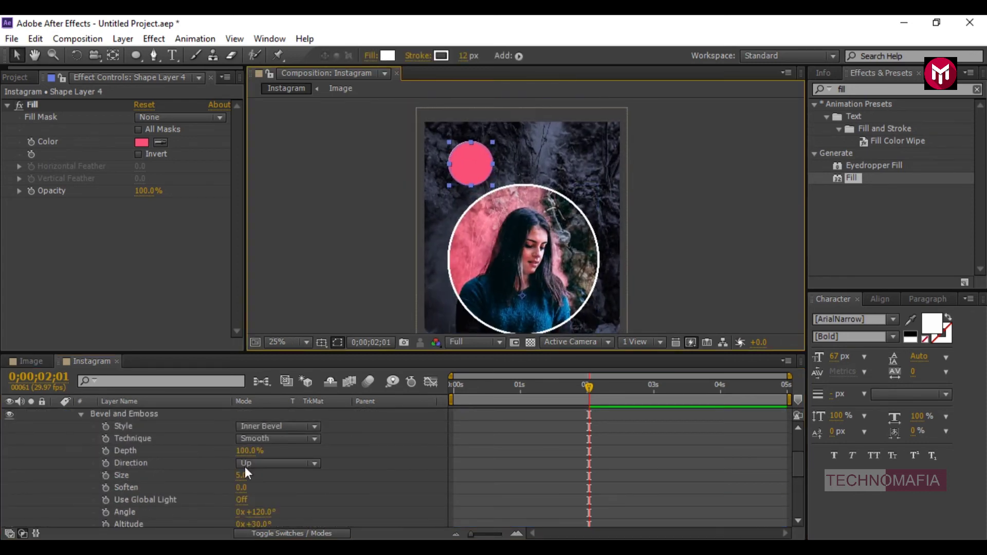
pyautogui.scroll(-1, 245, 473)
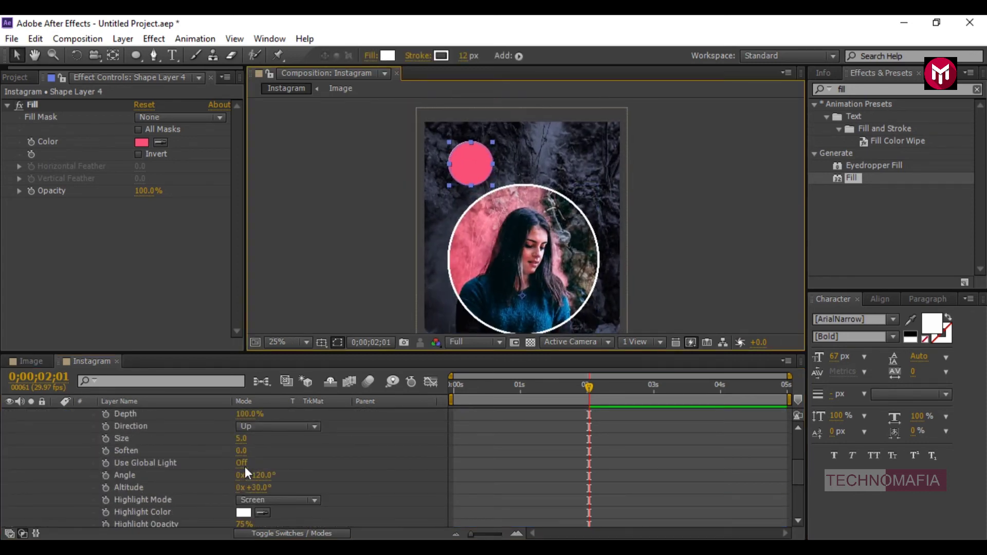
pyautogui.click(239, 440)
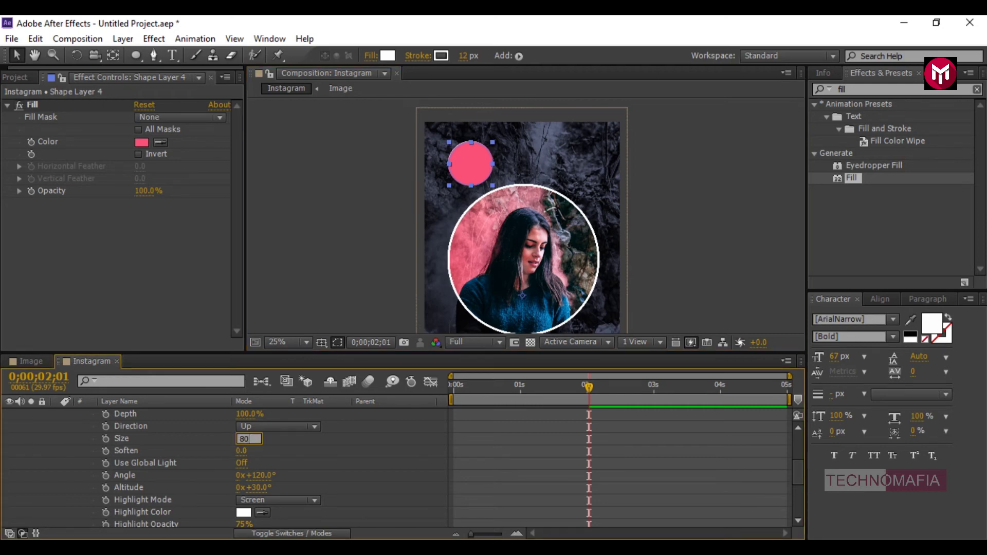
pyautogui.write('80')
pyautogui.press('Return')
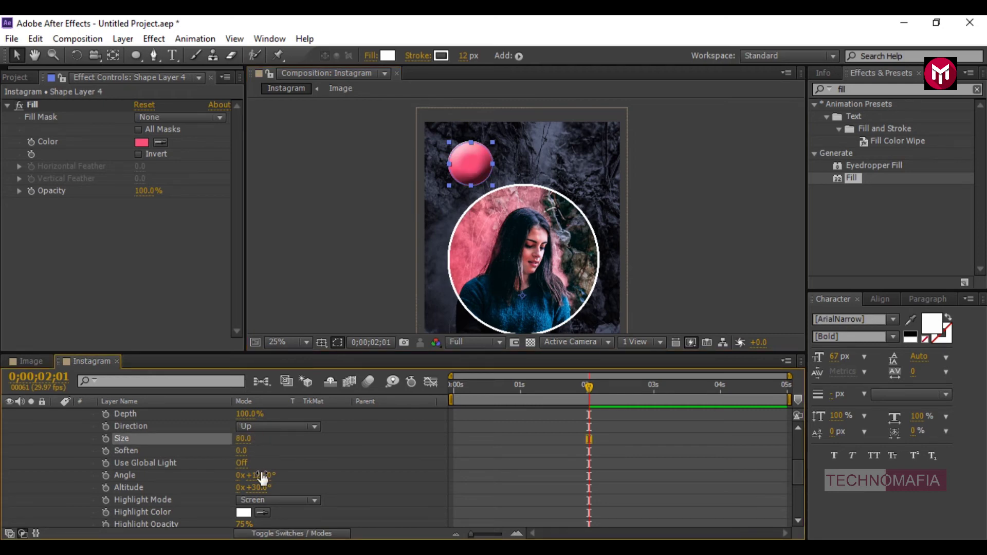
# - Set the Highlight Opacity of the circle's Bevel and Emboss style to 0%
pyautogui.scroll(-1, 262, 477)
pyautogui.click(243, 488)
pyautogui.write('0')
pyautogui.press('Return')
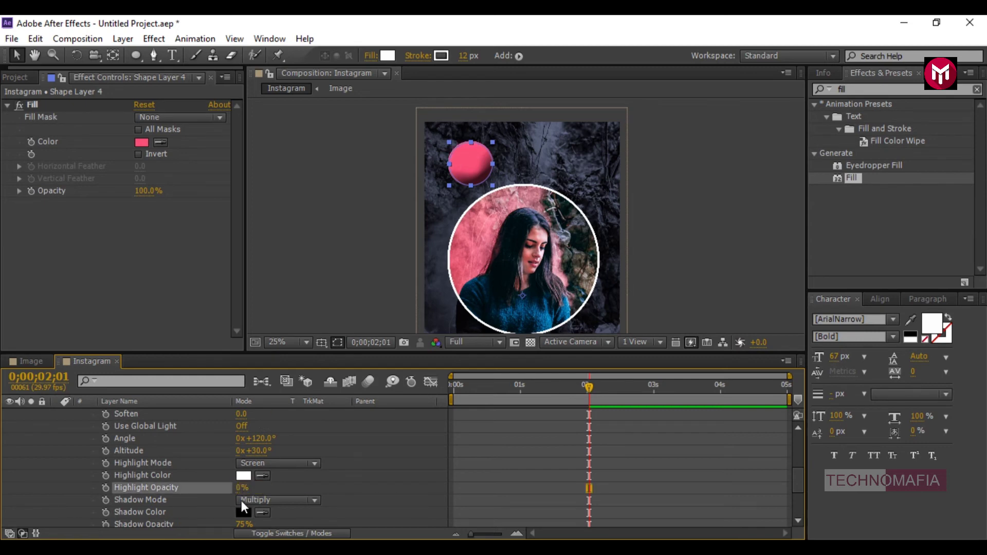
# - Set the Shadow Color of the circle's Bevel and Emboss style to yellow ECF500
pyautogui.scroll(-1, 241, 501)
pyautogui.click(243, 476)
pyautogui.click(740, 396)
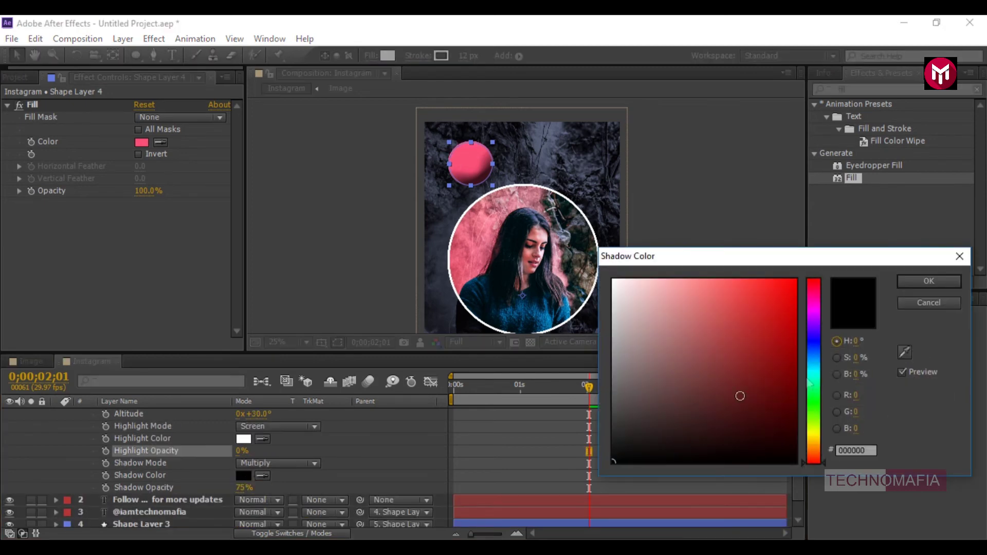
pyautogui.click(814, 403)
pyautogui.moveTo(814, 404); pyautogui.dragTo(814, 432)
pyautogui.moveTo(773, 324); pyautogui.dragTo(798, 285)
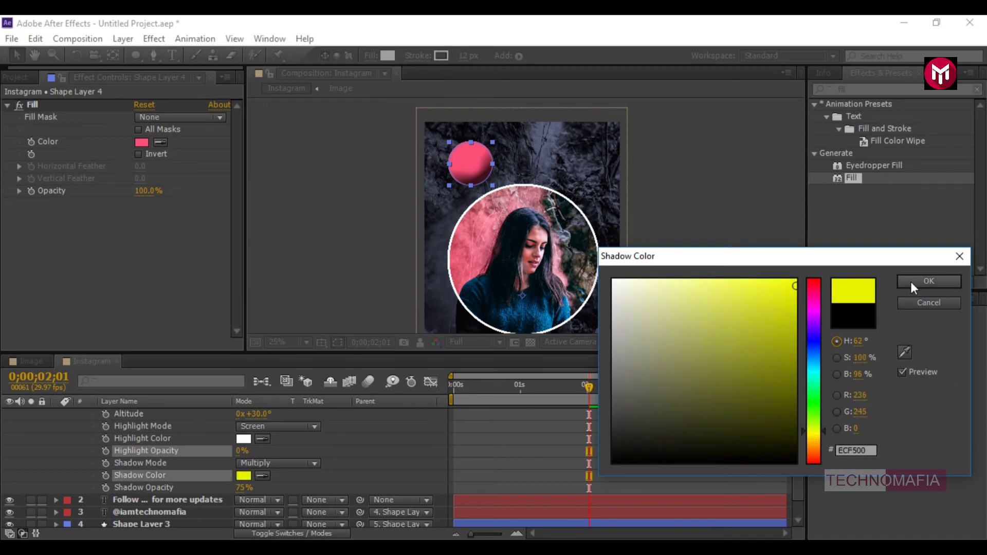
pyautogui.click(928, 281)
# - Set the bevel's Shadow Opacity to 50% and collapse Shape Layer 4's properties
pyautogui.click(244, 488)
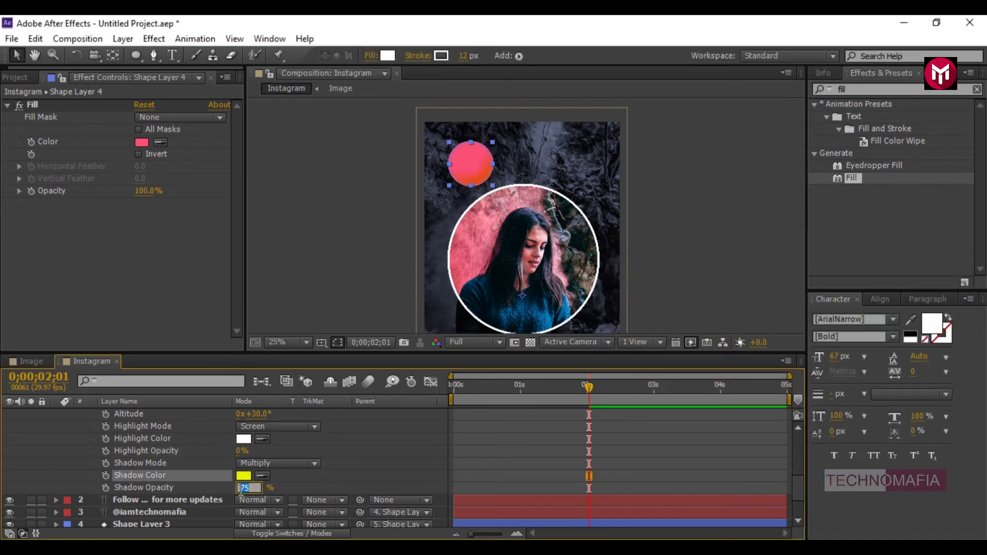
pyautogui.write('50')
pyautogui.press('Return')
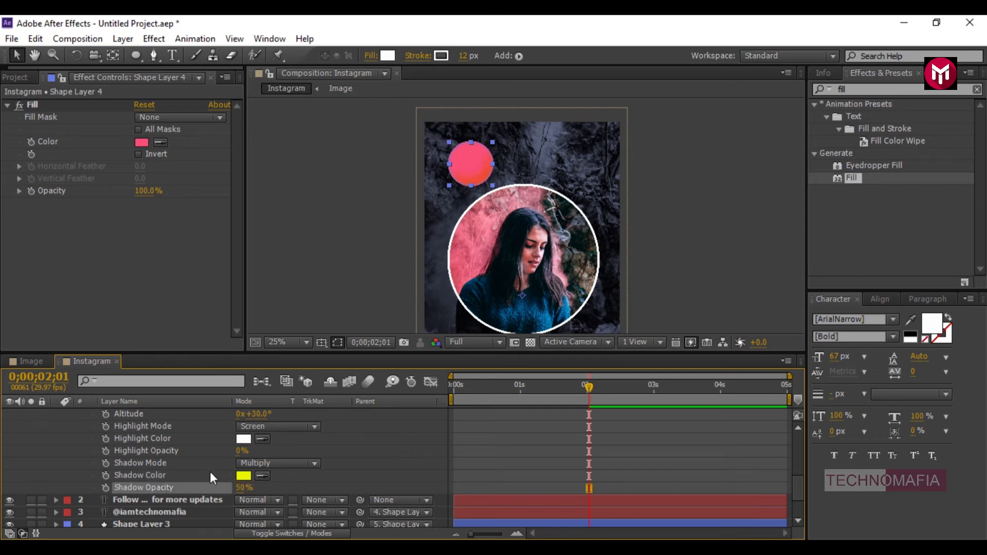
pyautogui.click(70, 456)
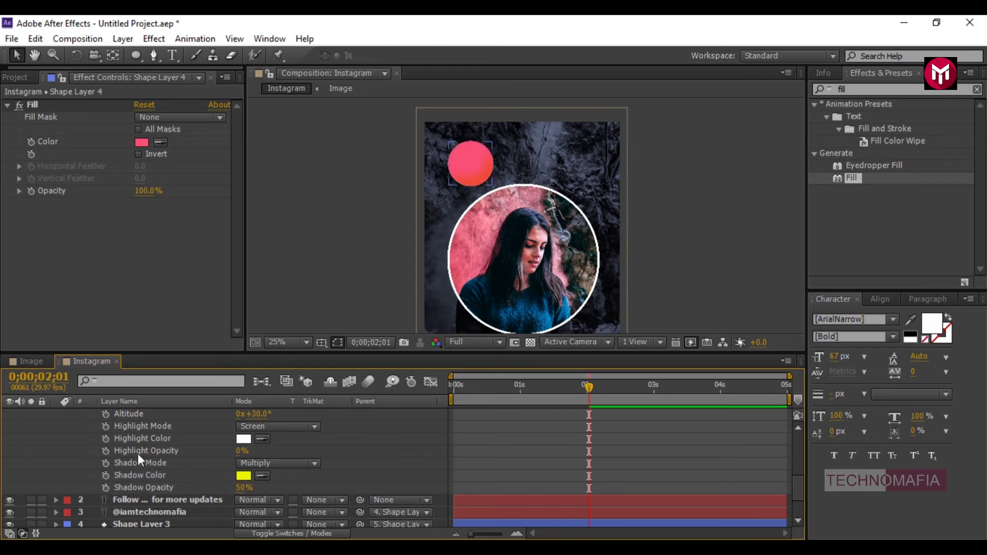
pyautogui.scroll(5, 138, 454)
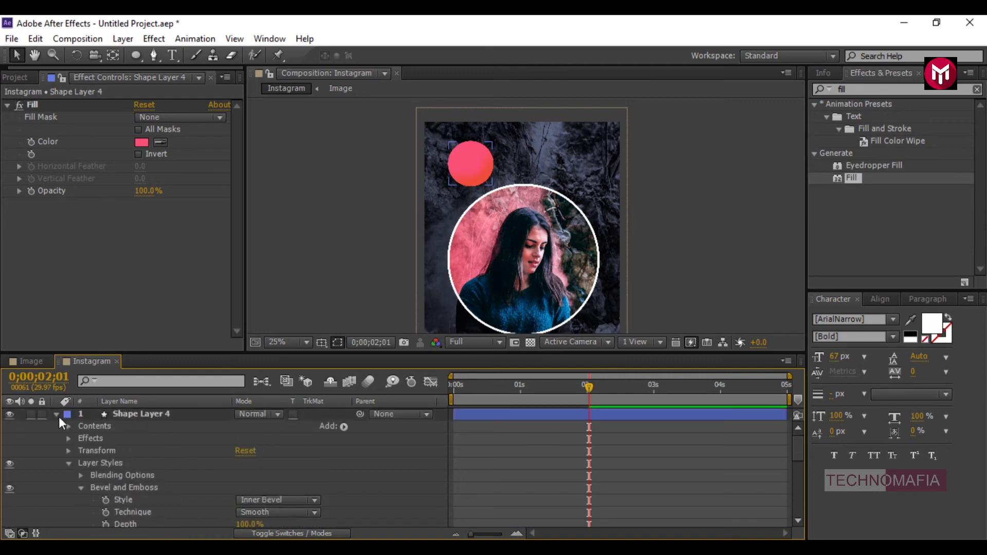
pyautogui.click(56, 414)
# - Go to the start of the timeline and duplicate Shape Layer 4 twice
pyautogui.click(124, 417)
pyautogui.click(456, 396)
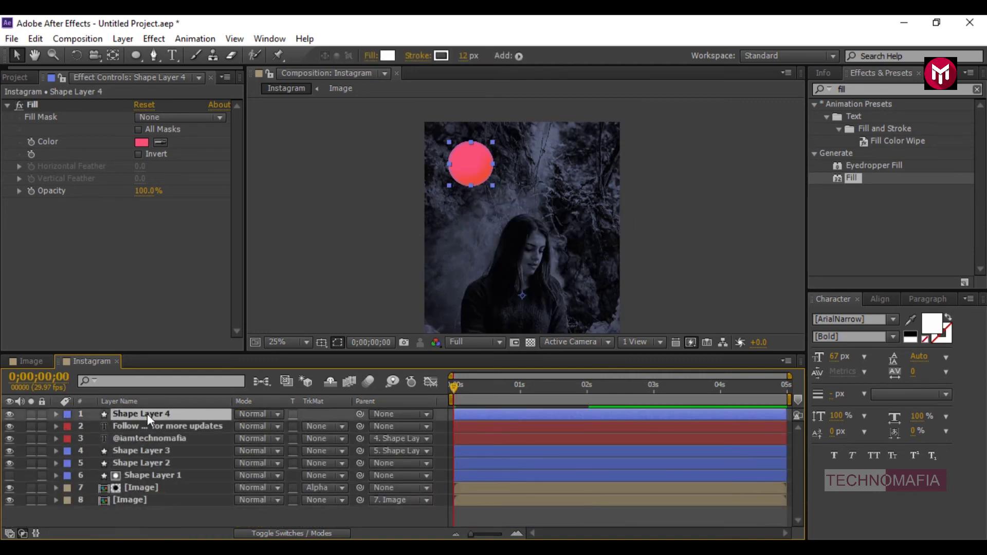
pyautogui.hotkey('ctrl', 'd')
pyautogui.hotkey('ctrl', 'd')
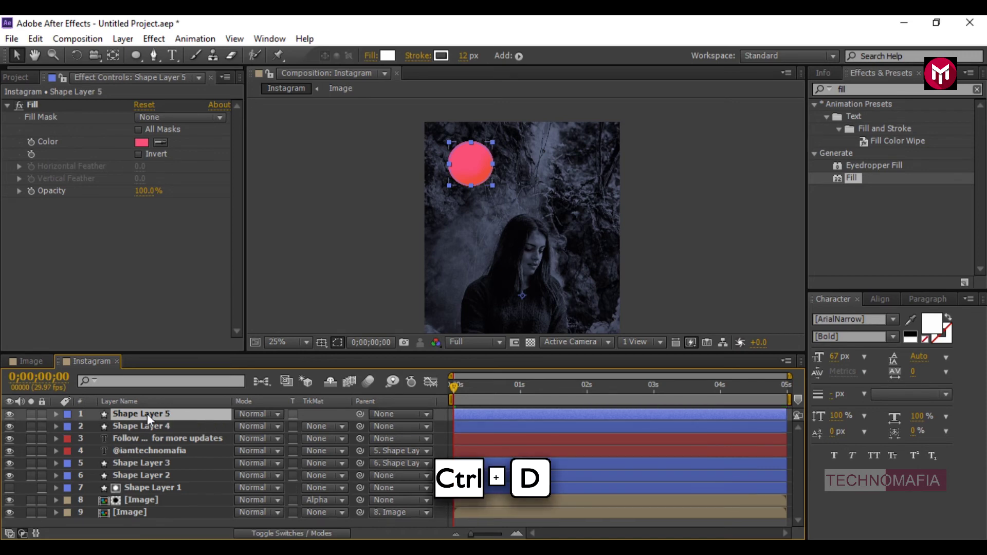
# - Move Shape Layer 6's circle to the right of the woman's head and Shape Layer 5's circle to the lower left beside her
pyautogui.moveTo(471, 164); pyautogui.dragTo(583, 223)
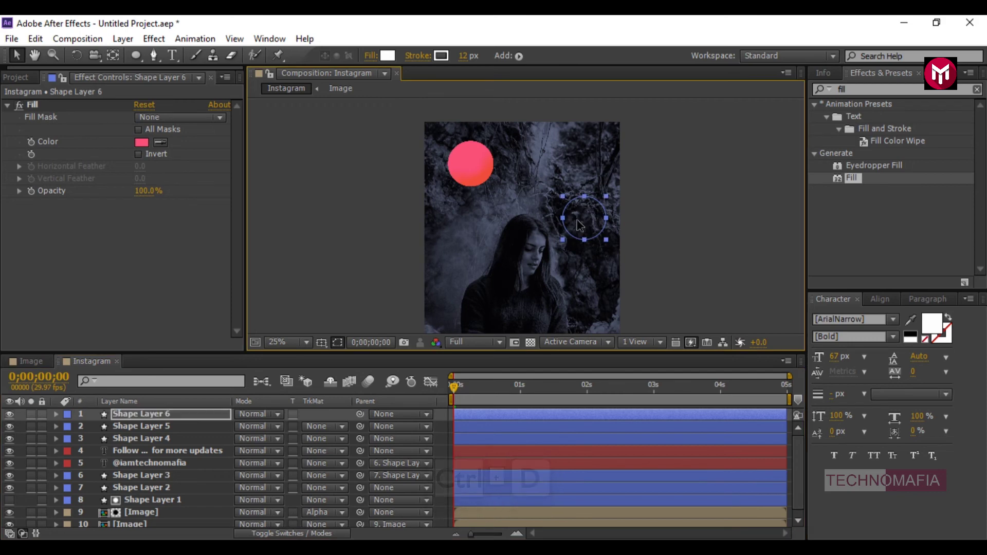
pyautogui.click(131, 426)
pyautogui.moveTo(470, 168); pyautogui.dragTo(451, 299)
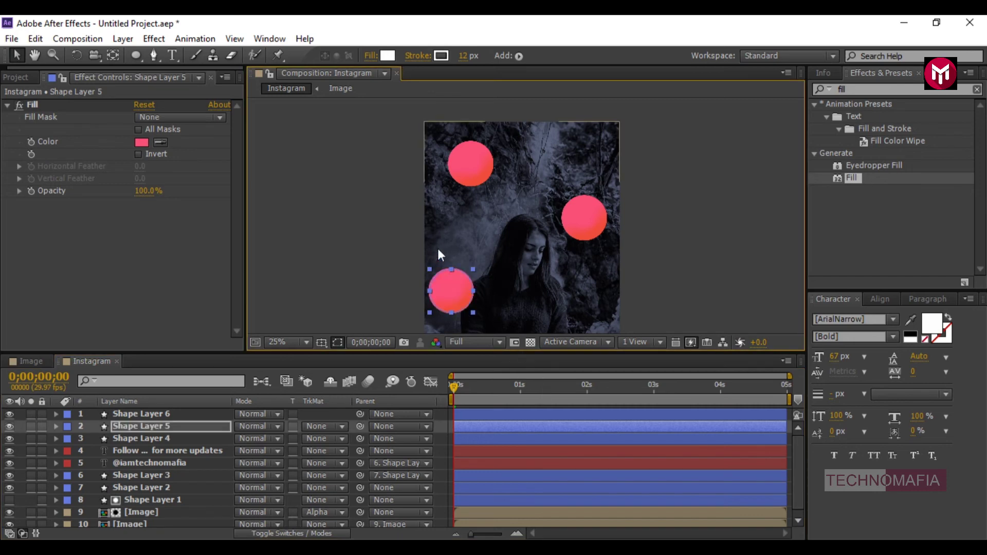
# - Set the scale of Shape Layer 6 to 50%
pyautogui.press('h')
pyautogui.moveTo(486, 237); pyautogui.dragTo(492, 200)
pyautogui.press('v')
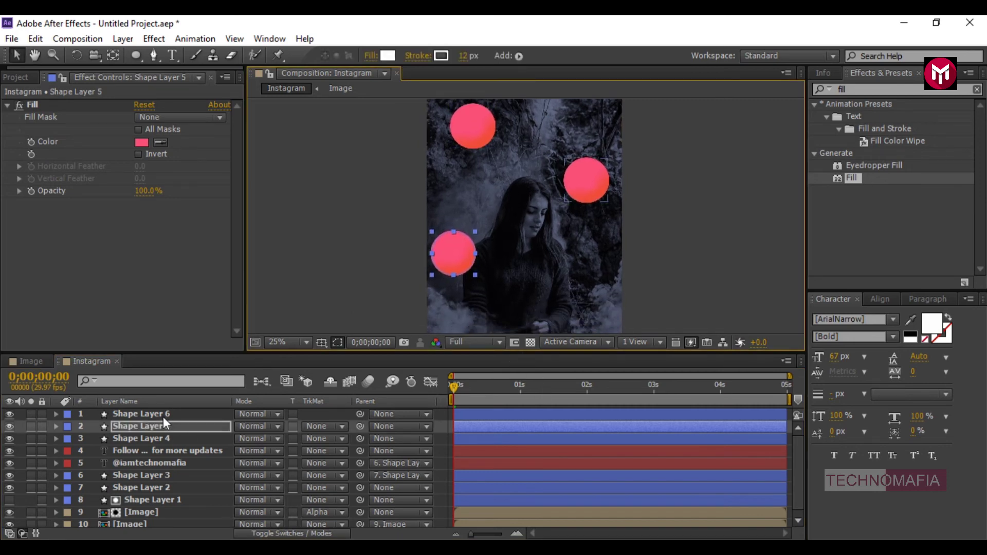
pyautogui.click(163, 416)
pyautogui.press('s')
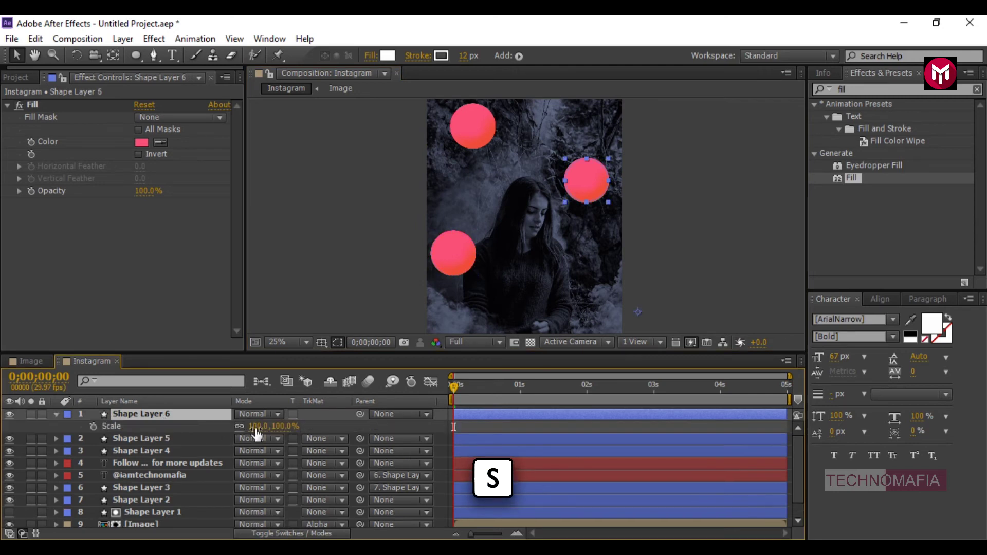
pyautogui.write('50')
pyautogui.press('Return')
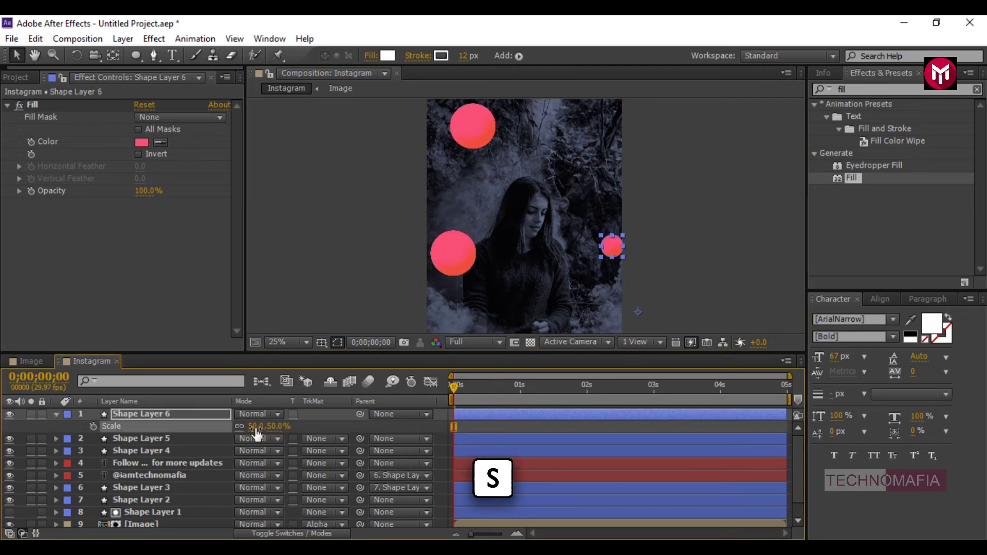
# - Move Shape Layer 6's small circle back up beside the woman's head and place its anchor point at the circle's center
pyautogui.moveTo(613, 247); pyautogui.dragTo(597, 204)
pyautogui.press('y')
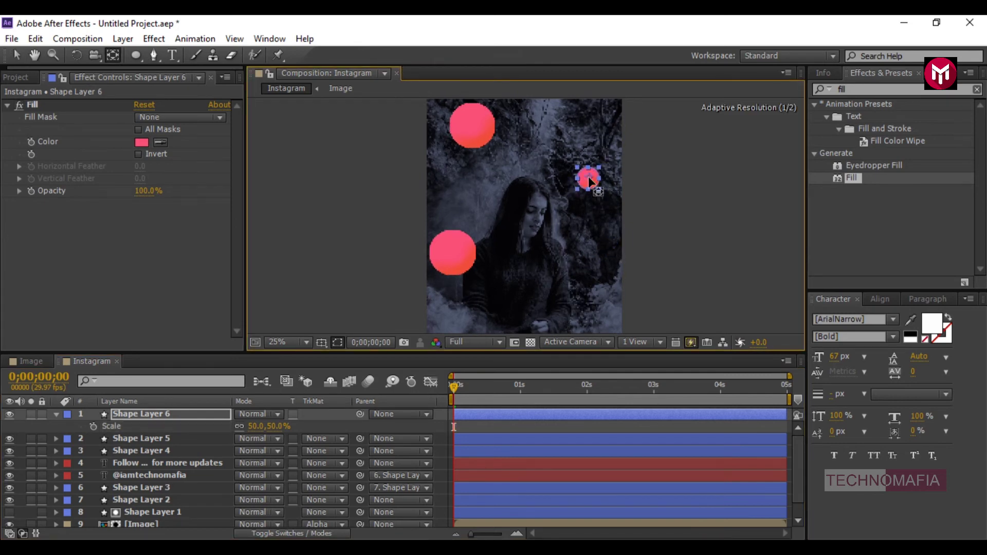
pyautogui.moveTo(598, 192); pyautogui.dragTo(589, 179)
# - Move Shape Layer 5's anchor point to the center of its circle
pyautogui.click(141, 438)
pyautogui.press('h')
pyautogui.moveTo(485, 293); pyautogui.dragTo(489, 202)
pyautogui.press('y')
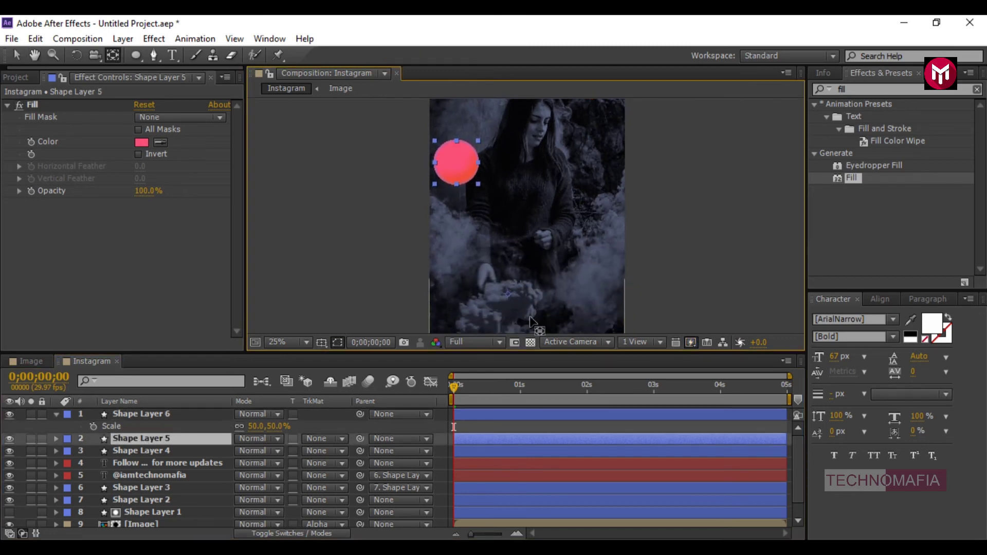
pyautogui.moveTo(505, 276); pyautogui.dragTo(458, 164)
pyautogui.press('v')
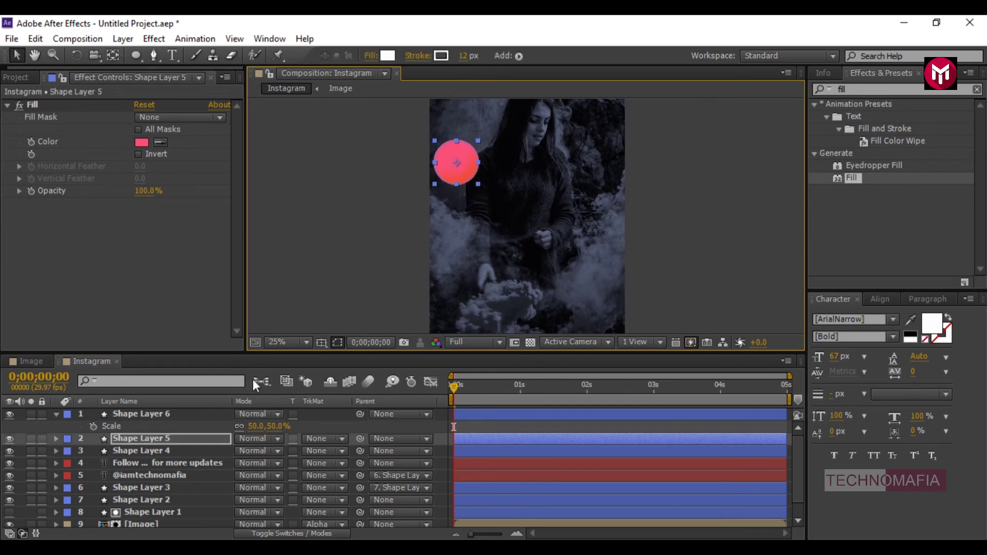
# - Move Shape Layer 4's anchor point to the center of its circle
pyautogui.moveTo(384, 206); pyautogui.dragTo(387, 287)
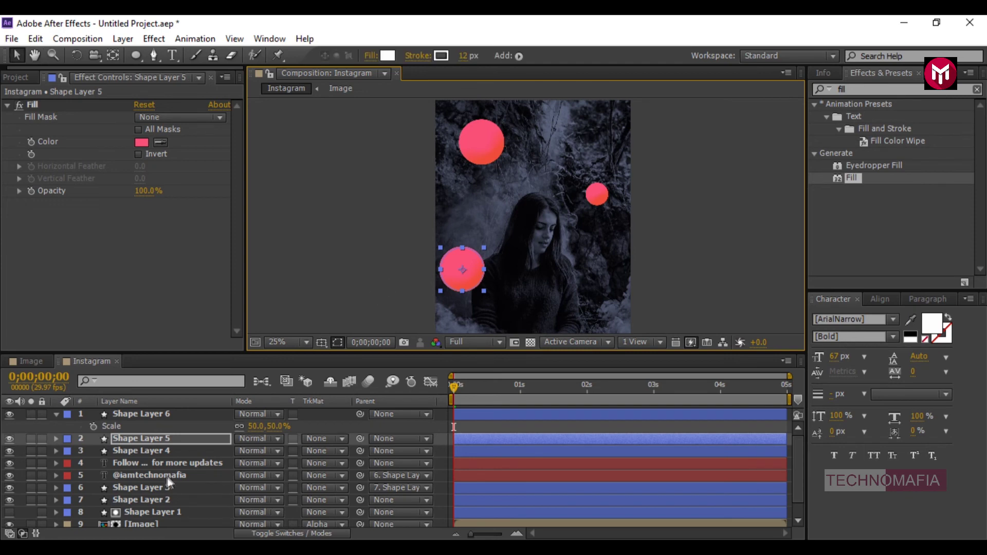
pyautogui.click(153, 449)
pyautogui.press('y')
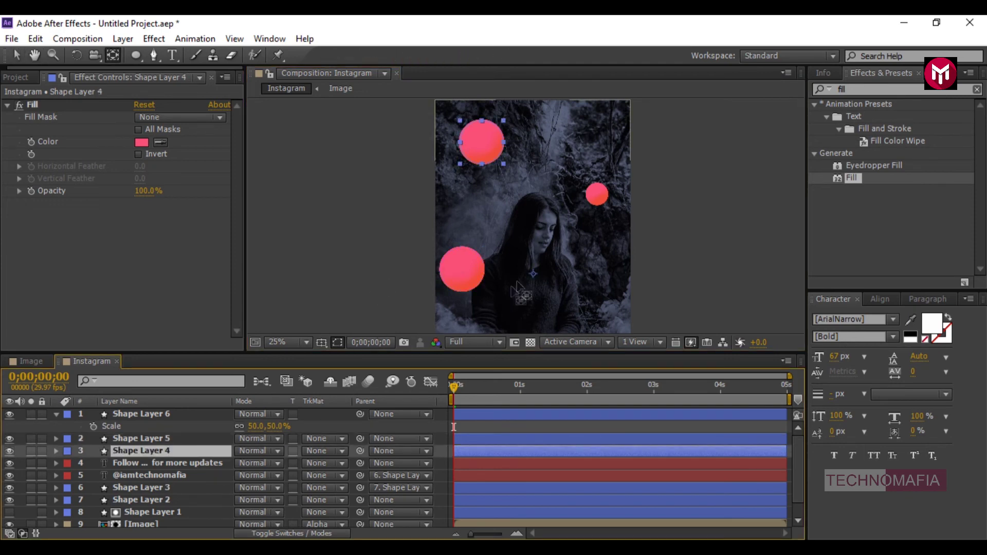
pyautogui.moveTo(536, 277); pyautogui.dragTo(486, 144)
pyautogui.press('v')
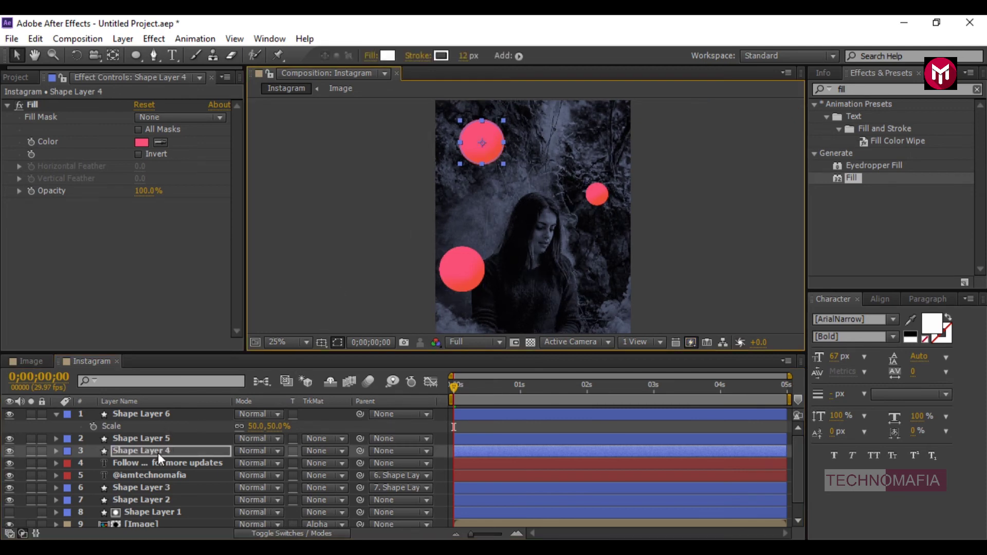
# - Set the scale of Shape Layer 5 to 75%
pyautogui.click(150, 440)
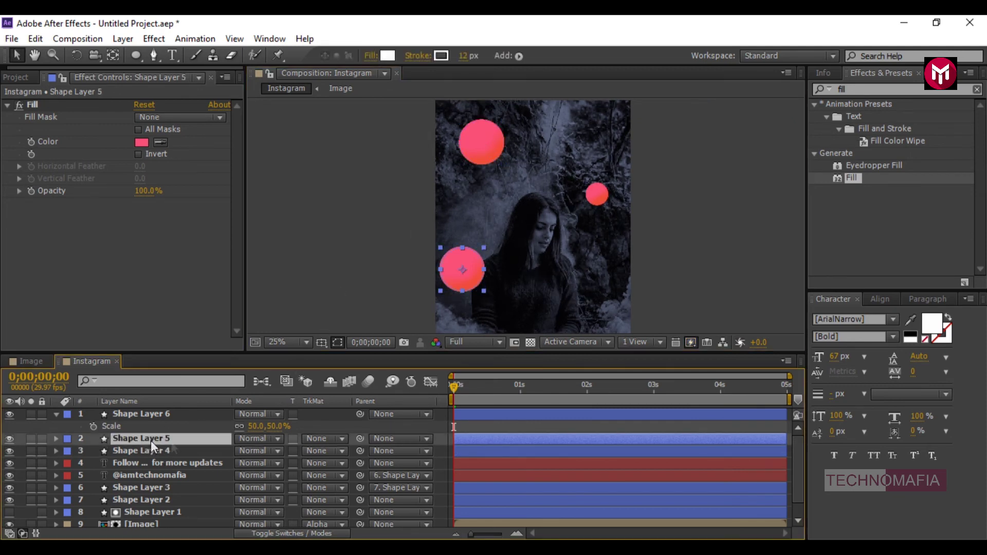
pyautogui.press('s')
pyautogui.click(257, 451)
pyautogui.write('75')
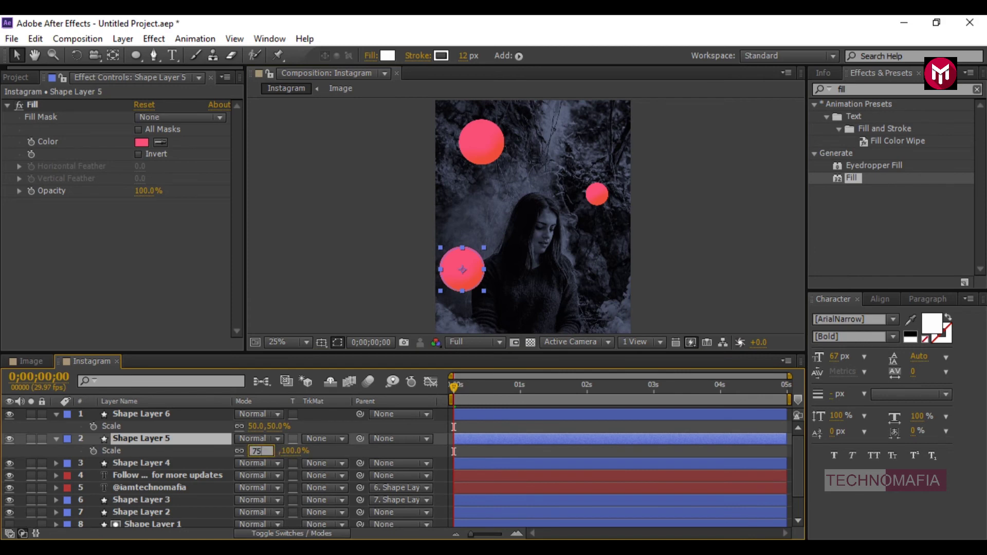
pyautogui.press('Return')
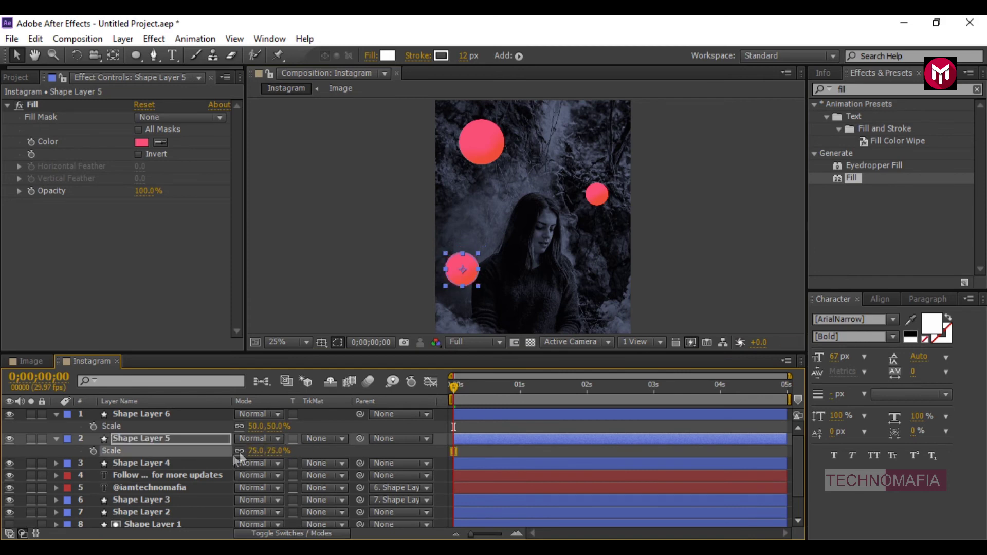
# - At the 2-second mark, move Shape Layer 6's small circle up to just outside the photo ring's upper-right edge
pyautogui.click(128, 415)
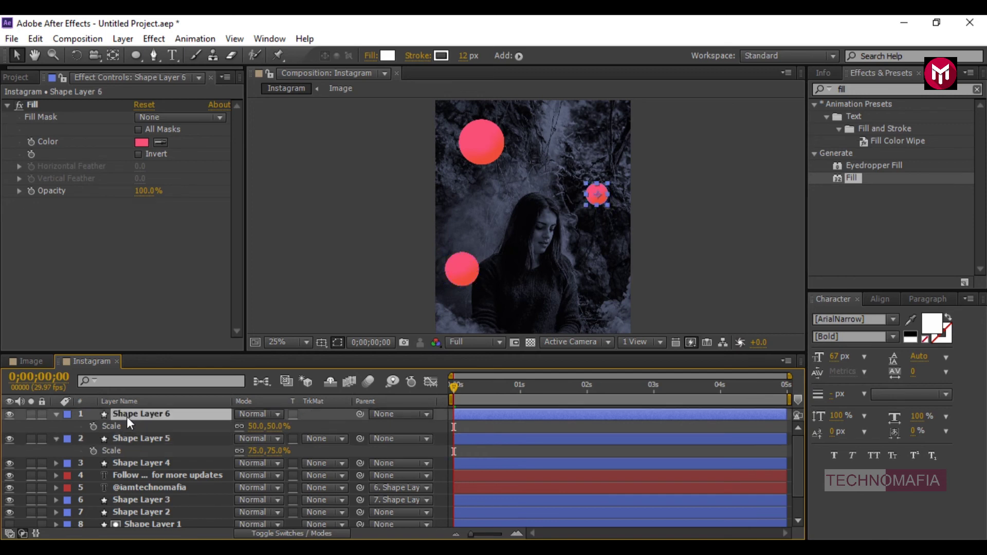
pyautogui.click(587, 388)
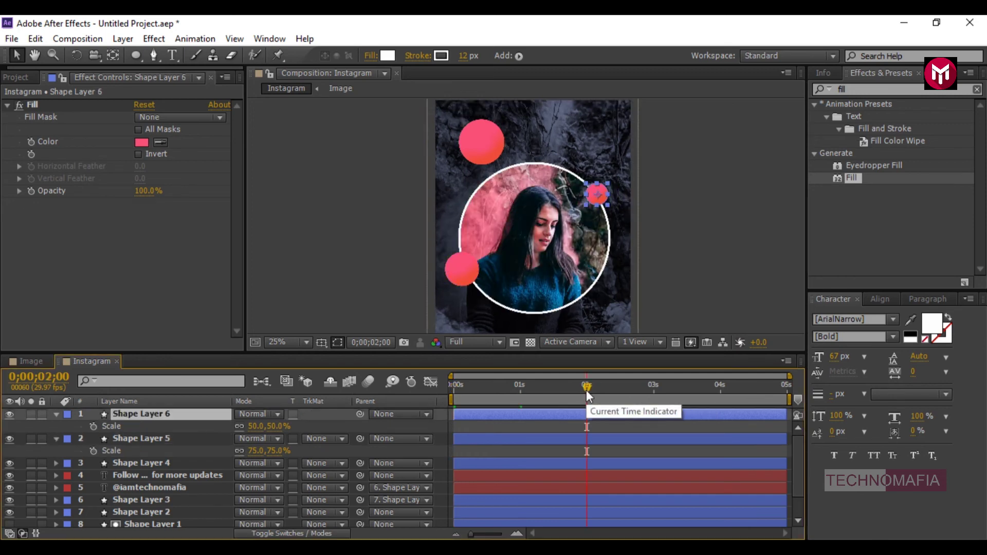
pyautogui.moveTo(596, 195); pyautogui.dragTo(601, 165)
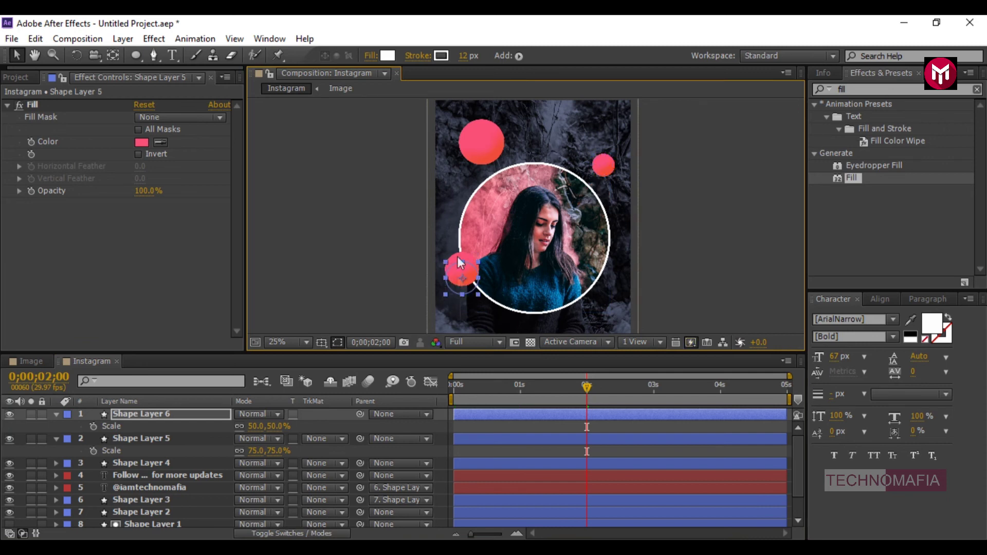
# - Move Shape Layer 5's circle down to about 148, 984 and Shape Layer 4's circle up-left to about 236, 192
pyautogui.moveTo(458, 257); pyautogui.dragTo(458, 266)
pyautogui.click(473, 137)
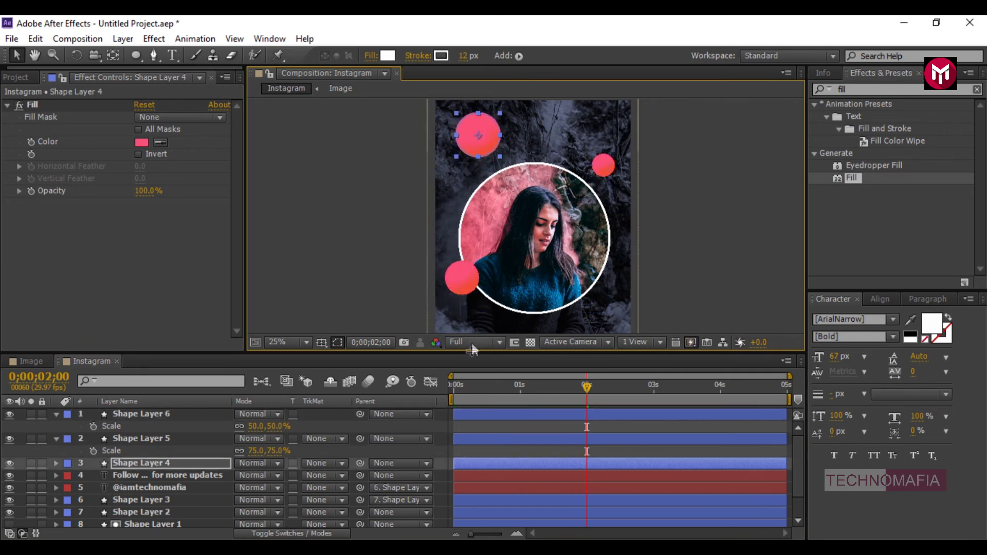
# - Add Position keyframes to Shape Layer 6 at 0 seconds and at 0;00;00;29, keeping its current placement
pyautogui.press('p')
pyautogui.click(454, 387)
pyautogui.click(137, 413)
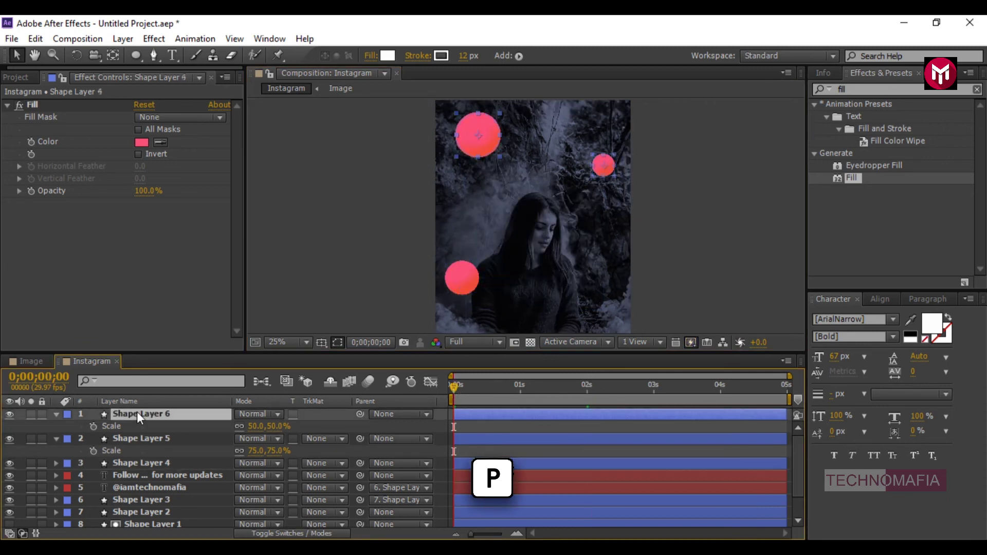
pyautogui.press('p')
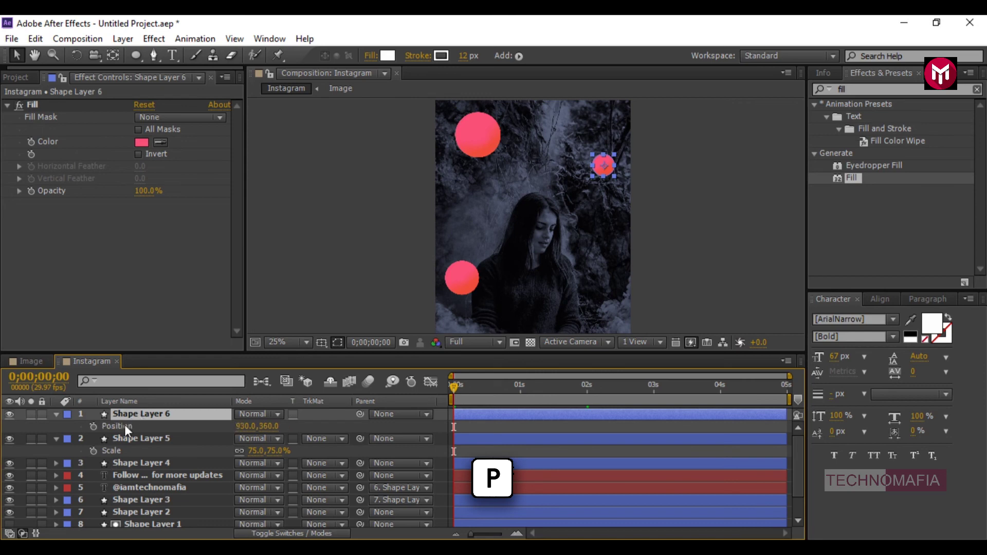
pyautogui.click(95, 427)
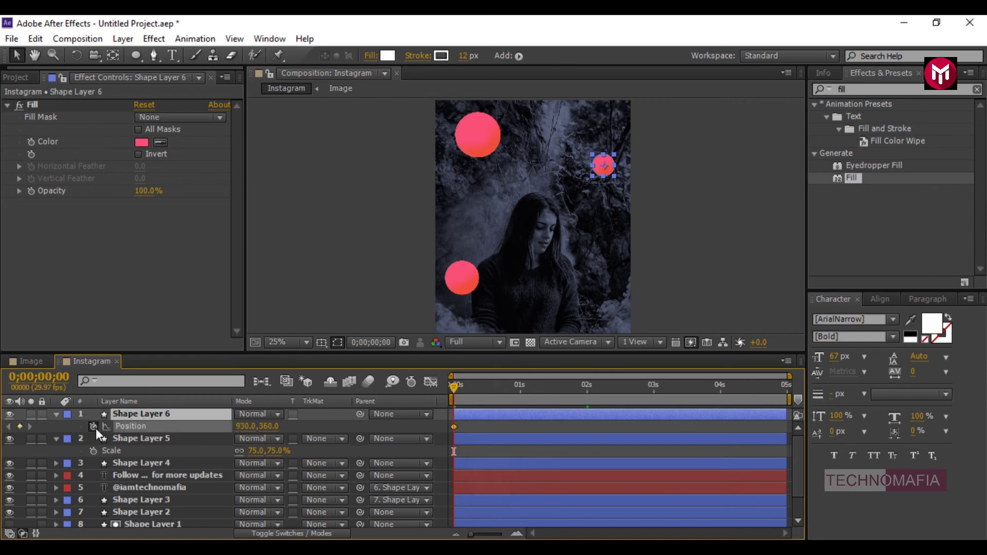
pyautogui.click(519, 386)
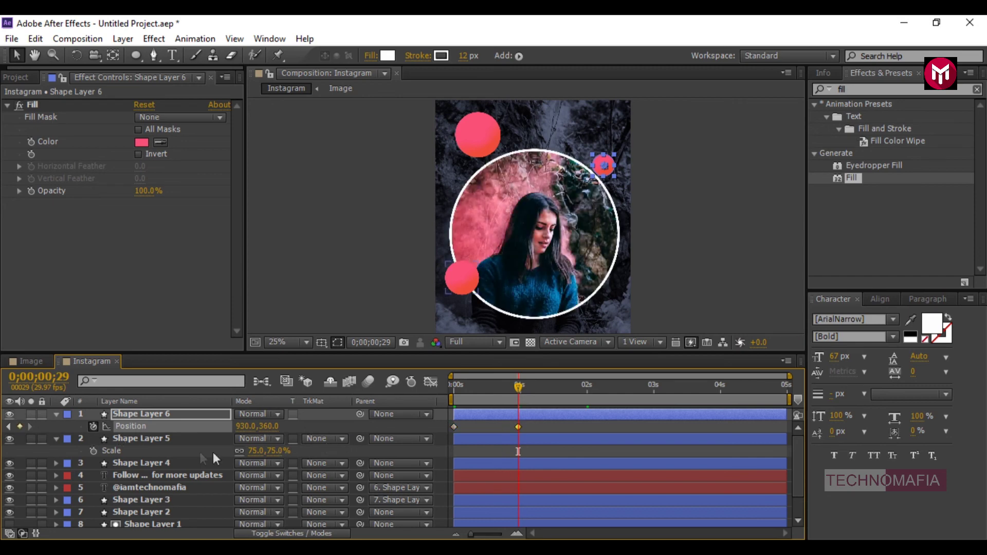
# - Add Position keyframes to Shape Layer 5 at 0;00;00;29 and at 0 seconds, keeping its current placement
pyautogui.click(153, 438)
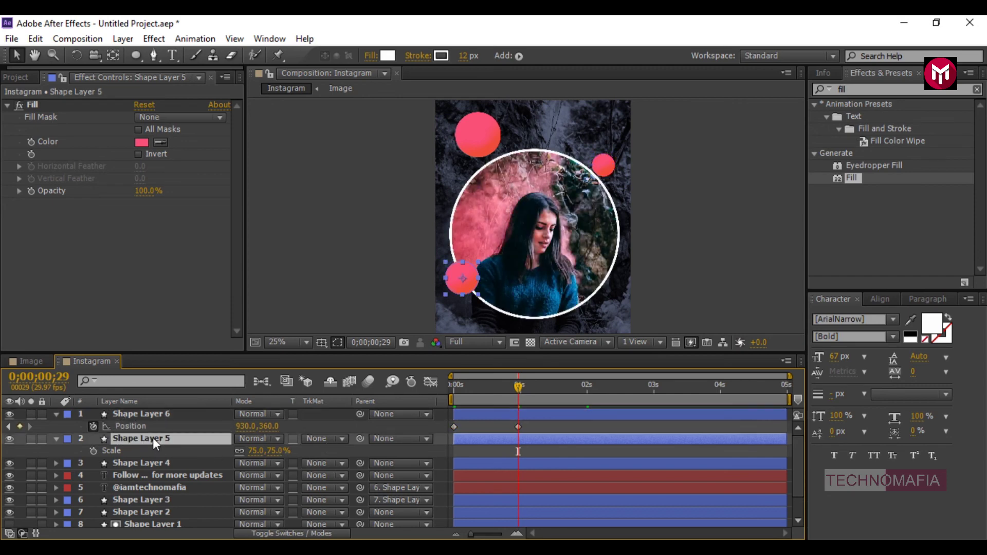
pyautogui.press('p')
pyautogui.click(93, 451)
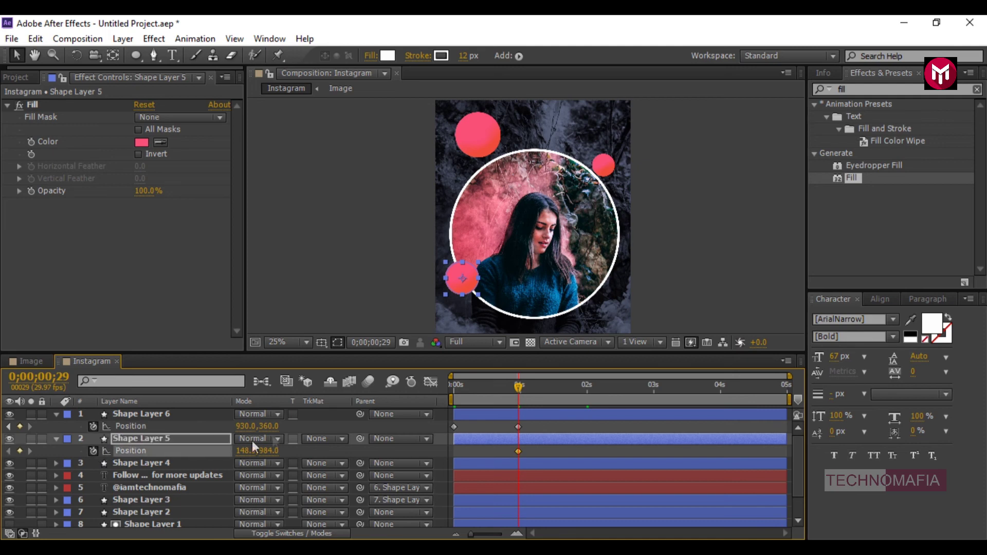
pyautogui.click(455, 387)
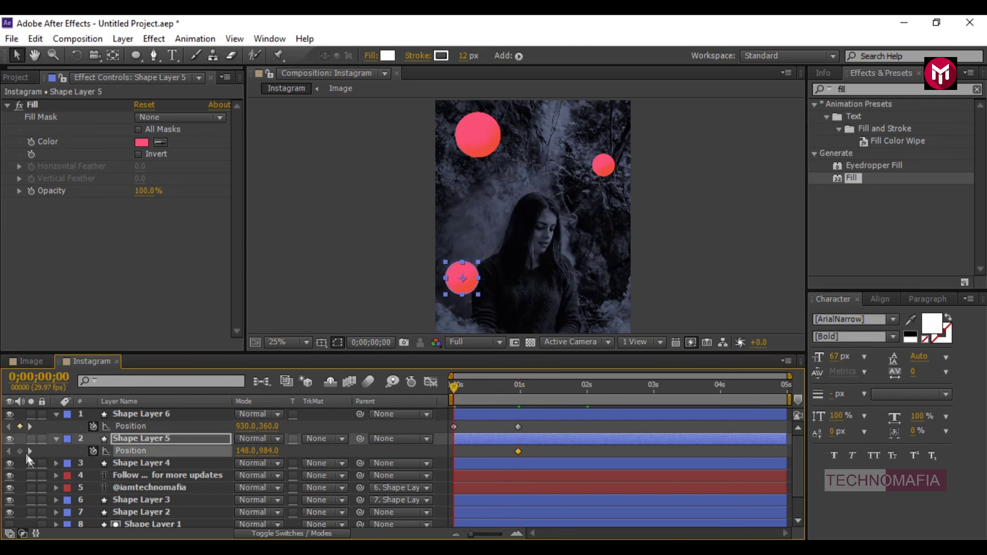
# - Add Position keyframes to Shape Layer 4 at 0 seconds and at 0;00;00;29, keeping its current placement
pyautogui.click(129, 464)
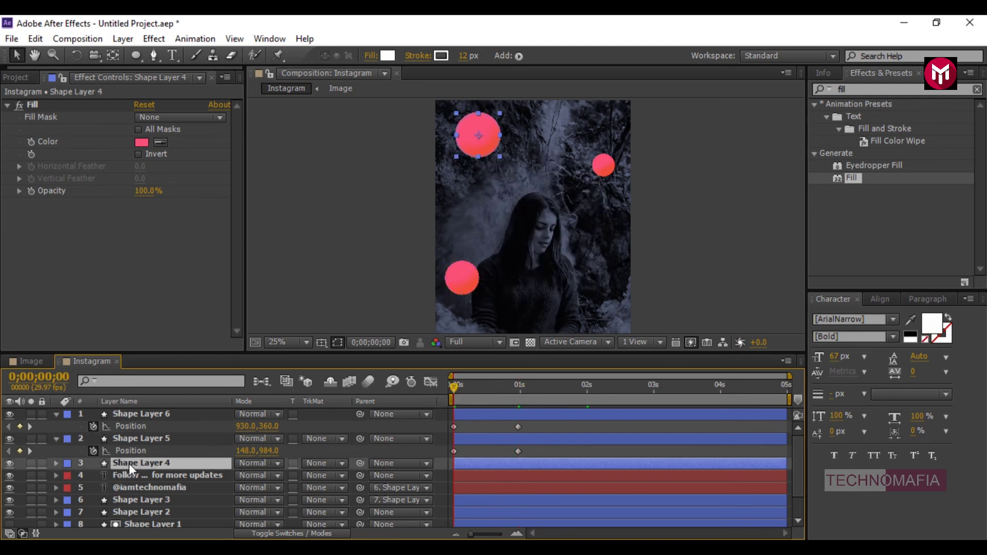
pyautogui.press('p')
pyautogui.click(93, 476)
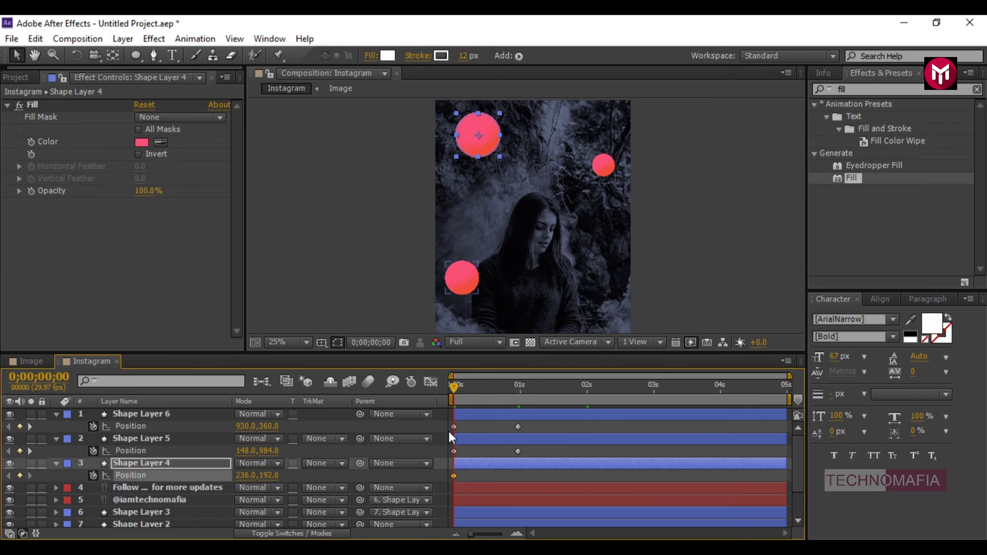
pyautogui.click(519, 388)
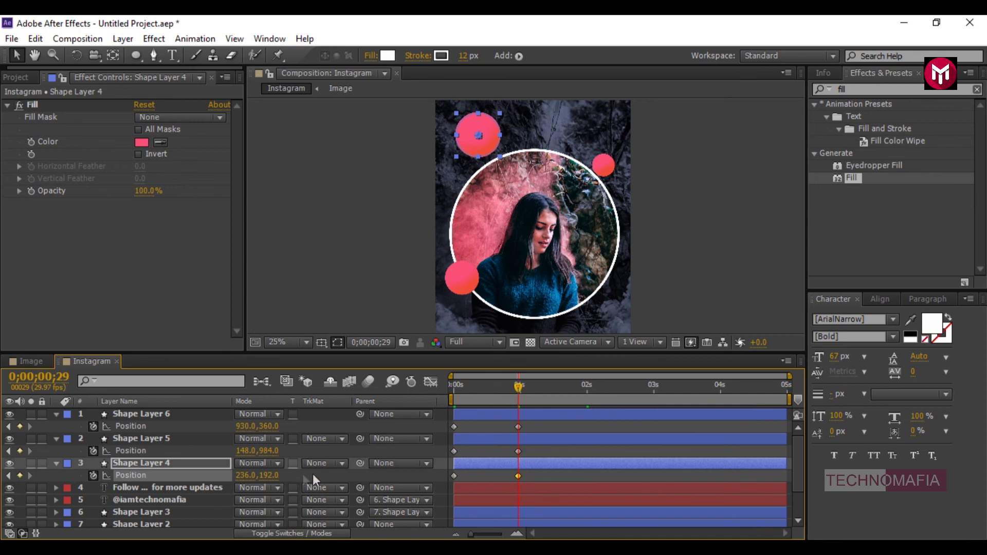
# - At 0 seconds, move Shape Layer 4's circle straight down below the frame, to about 236, 2136
pyautogui.click(453, 392)
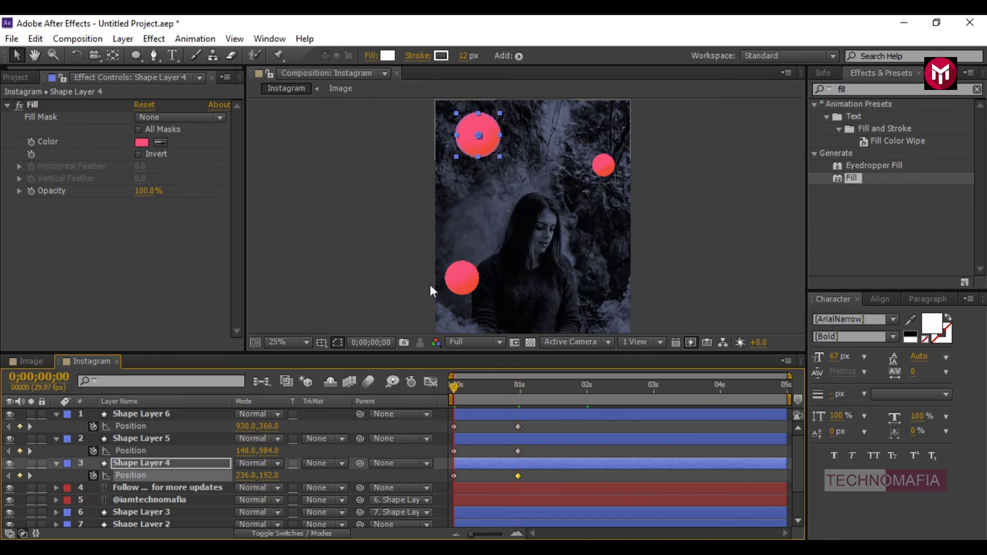
pyautogui.scroll(-1, 433, 291)
pyautogui.moveTo(430, 286); pyautogui.dragTo(426, 245)
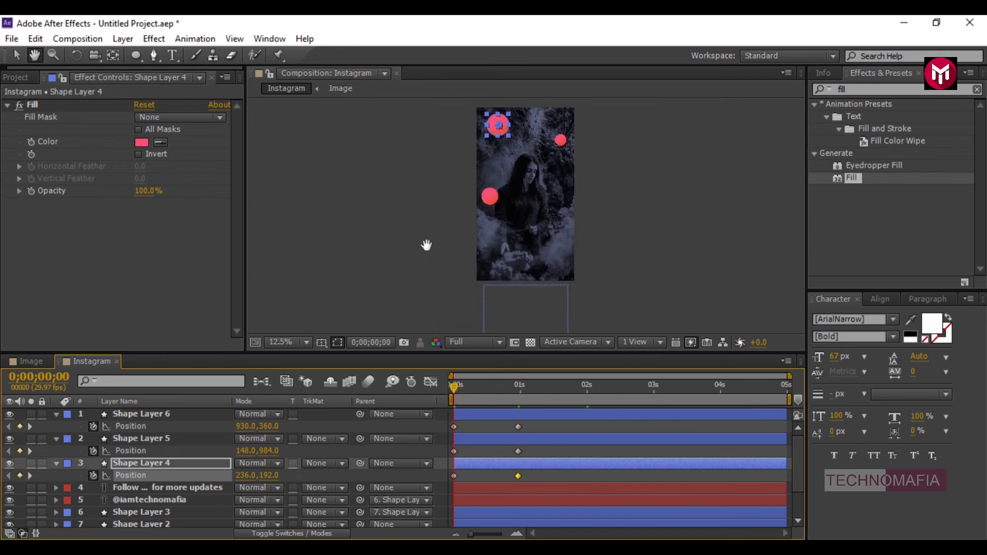
pyautogui.click(152, 468)
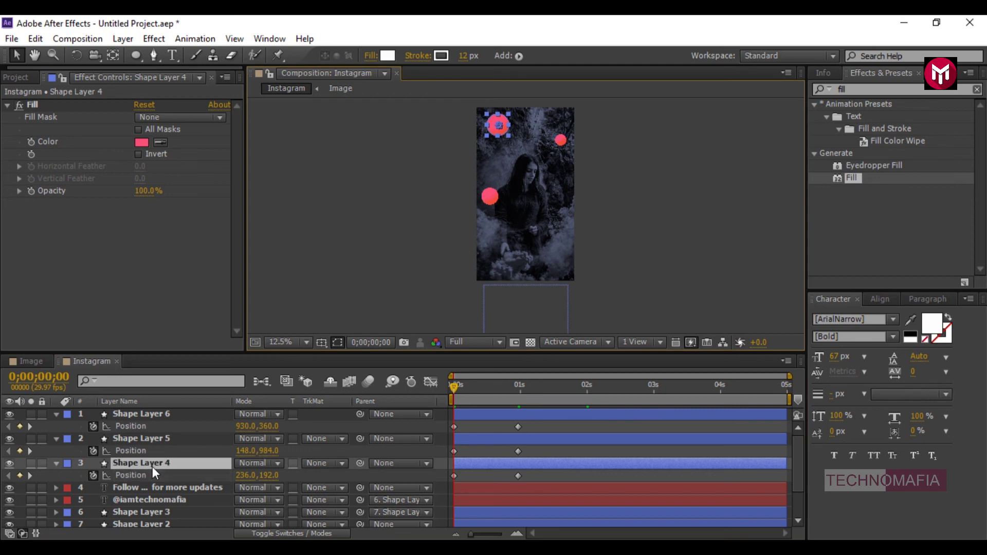
pyautogui.press('Down')
pyautogui.press('Down')
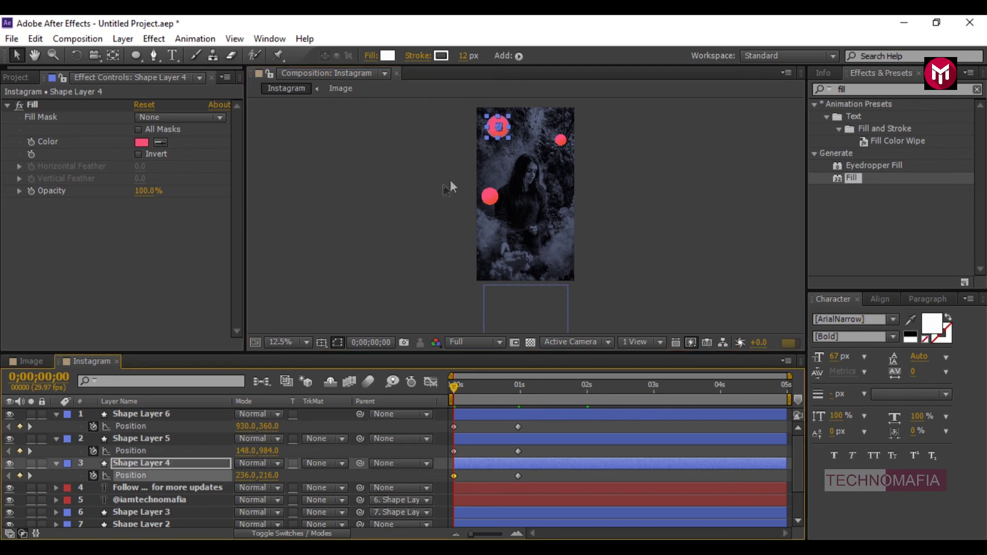
pyautogui.moveTo(490, 143)
pyautogui.mouseDown()
pyautogui.moveTo(504, 316)
pyautogui.moveTo(502, 306)
pyautogui.mouseUp()
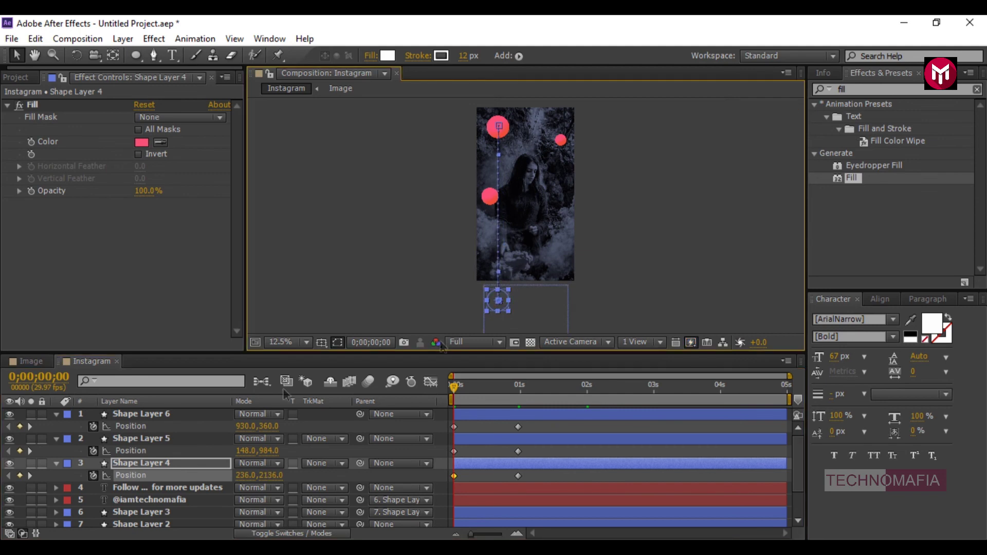
# - At 0 seconds, move Shape Layer 5's circle straight down below the frame, to about 148, 2112
pyautogui.click(135, 440)
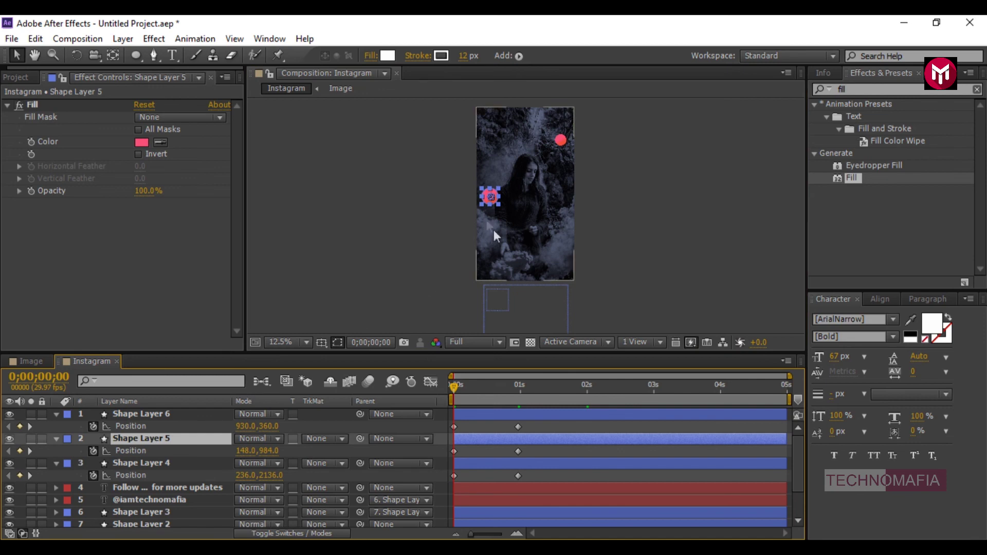
pyautogui.moveTo(487, 208); pyautogui.dragTo(486, 283)
pyautogui.hotkey('ctrl', 'z')
pyautogui.click(488, 197)
pyautogui.moveTo(488, 197); pyautogui.dragTo(486, 292)
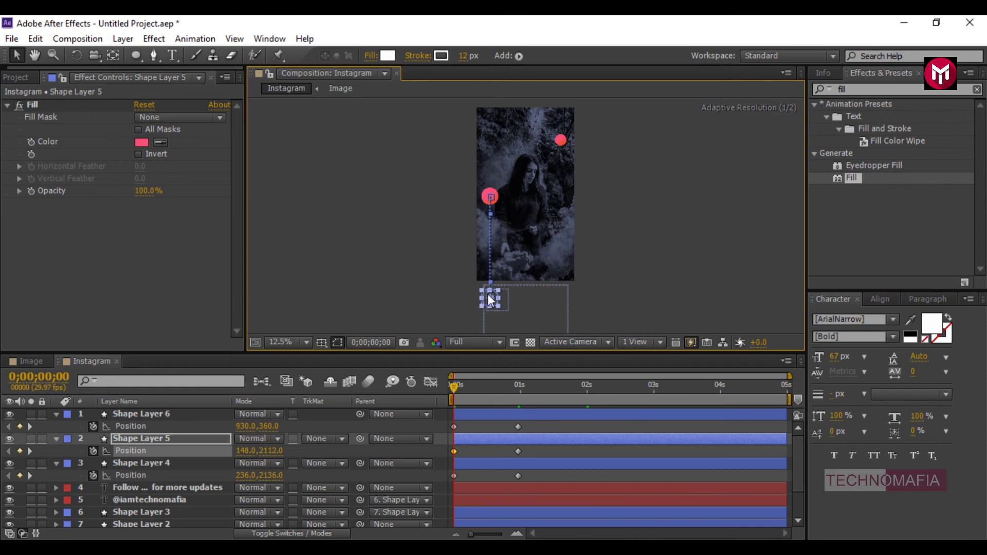
# - At 0 seconds, move Shape Layer 6's circle straight down below the frame, to about 930, 2080
pyautogui.click(130, 464)
pyautogui.click(140, 438)
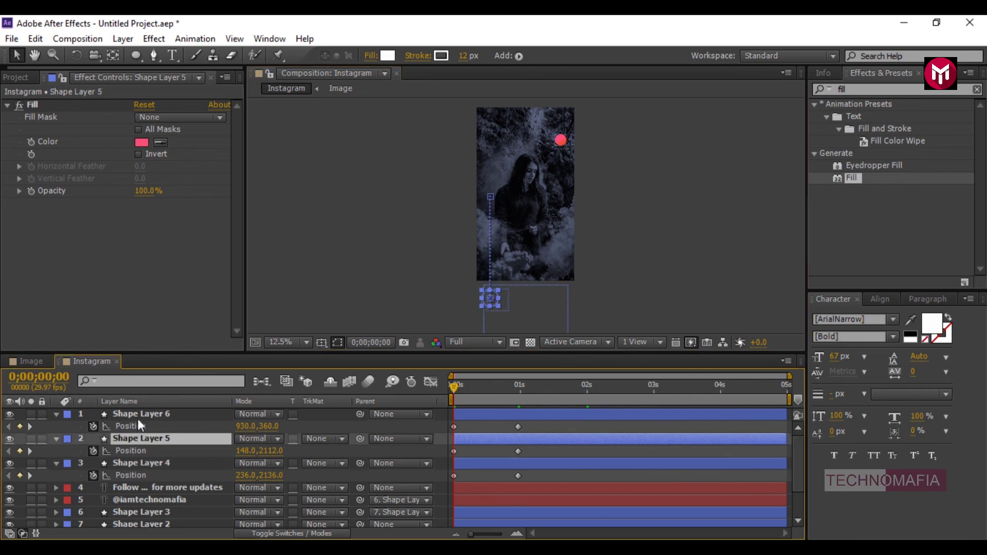
pyautogui.click(140, 414)
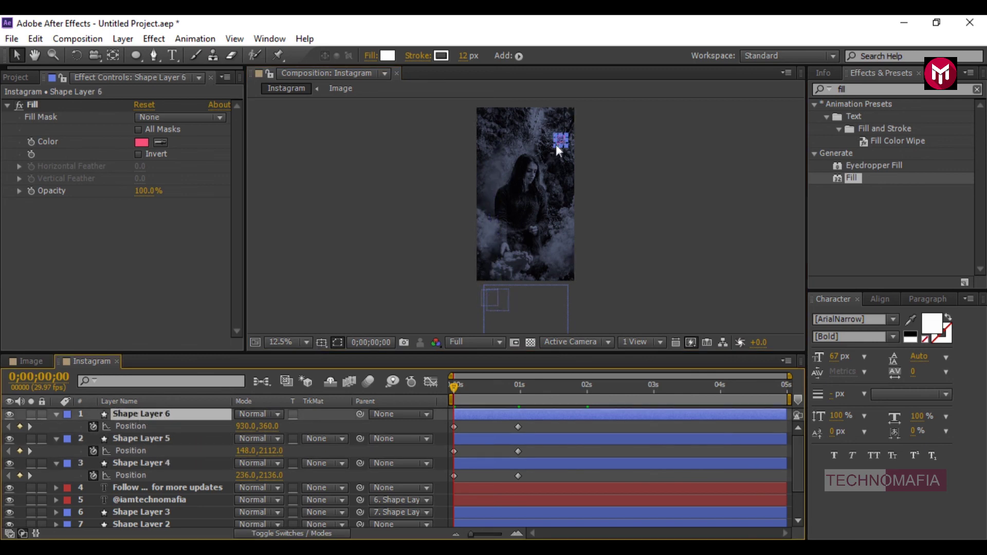
pyautogui.moveTo(558, 140); pyautogui.dragTo(560, 298)
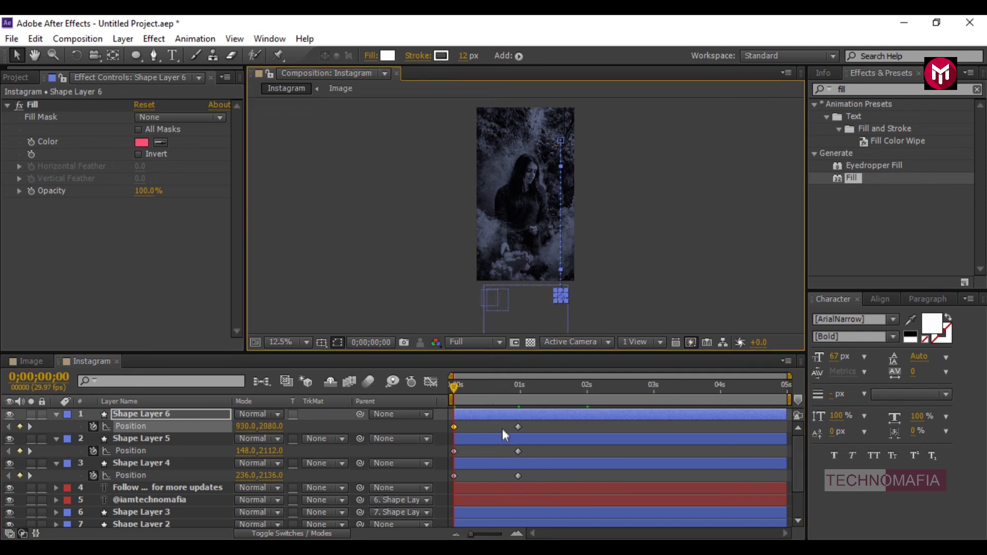
# - Apply Easy Ease to the ending Position keyframes of Shape Layers 4, 5 and 6
pyautogui.moveTo(507, 424); pyautogui.dragTo(520, 479)
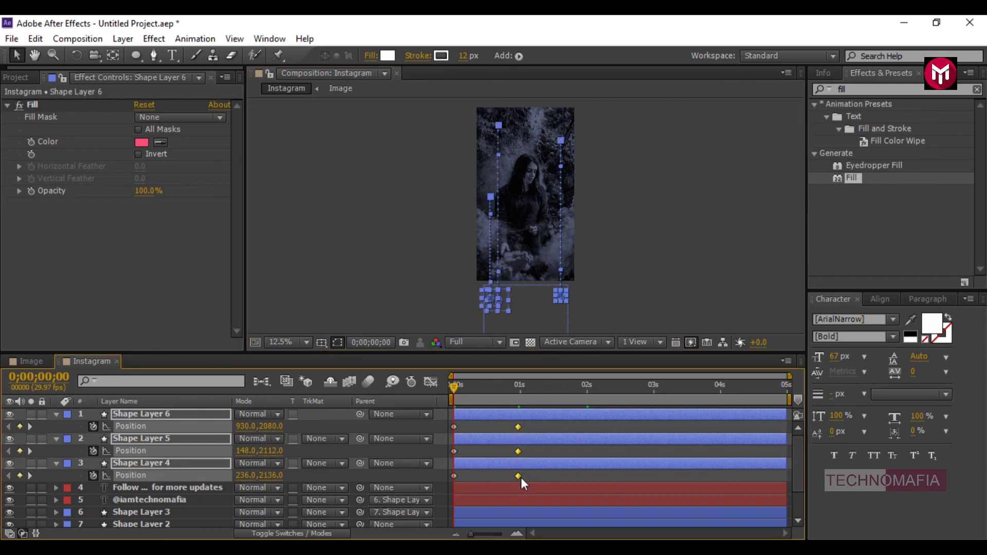
pyautogui.rightClick(519, 475)
pyautogui.moveTo(555, 466)
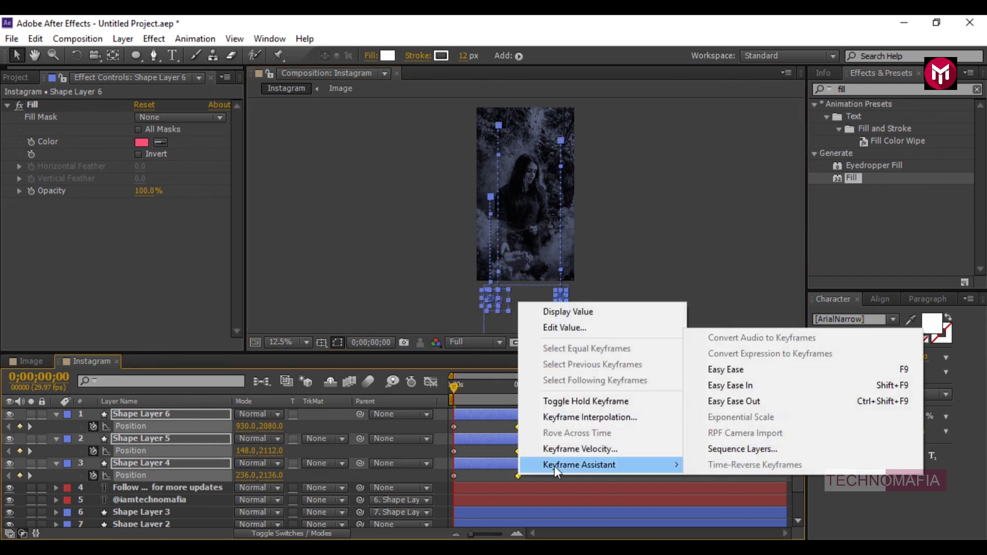
pyautogui.click(727, 369)
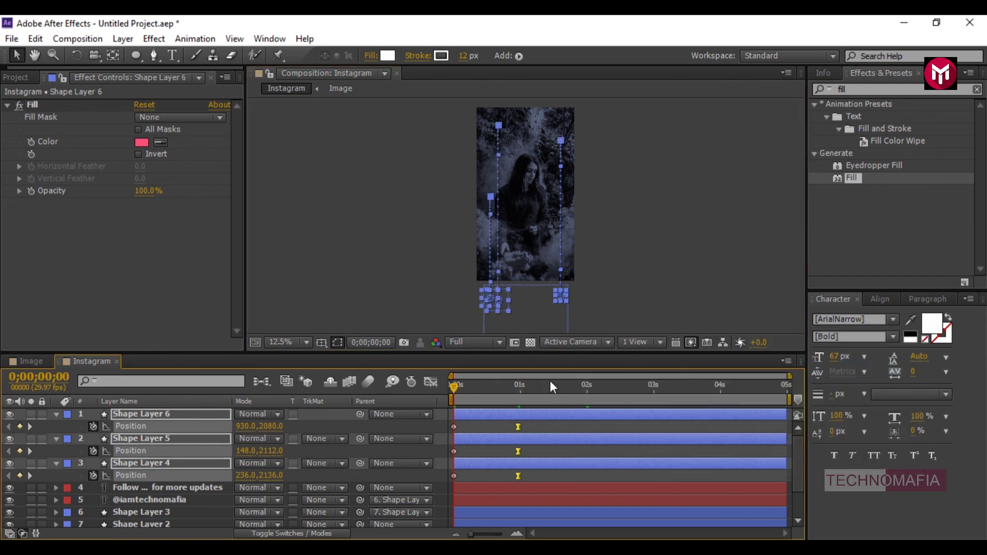
# - Reshape the speed curves of the three circles' Position animation for a fast start and a longer slow-down into the ending keyframes
pyautogui.click(429, 381)
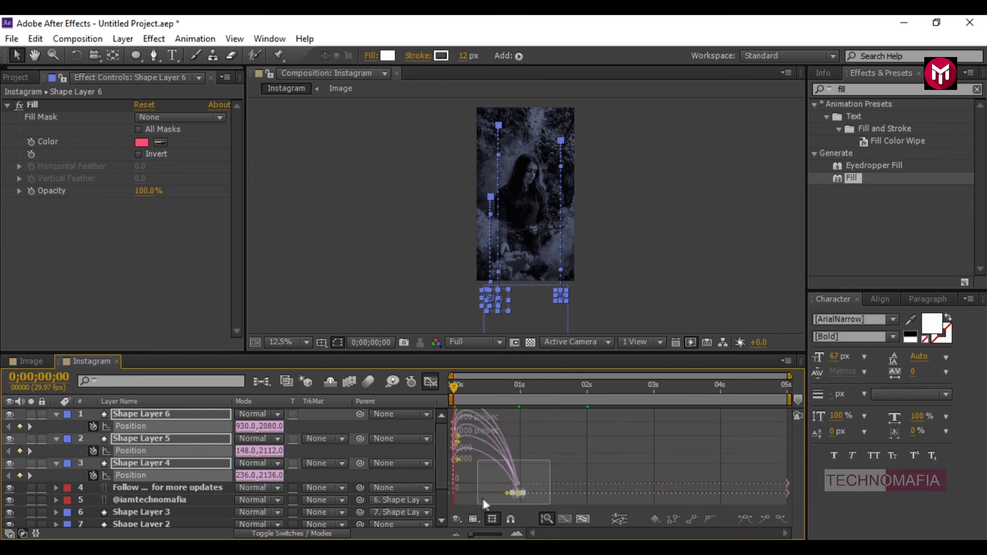
pyautogui.moveTo(509, 493); pyautogui.dragTo(490, 495)
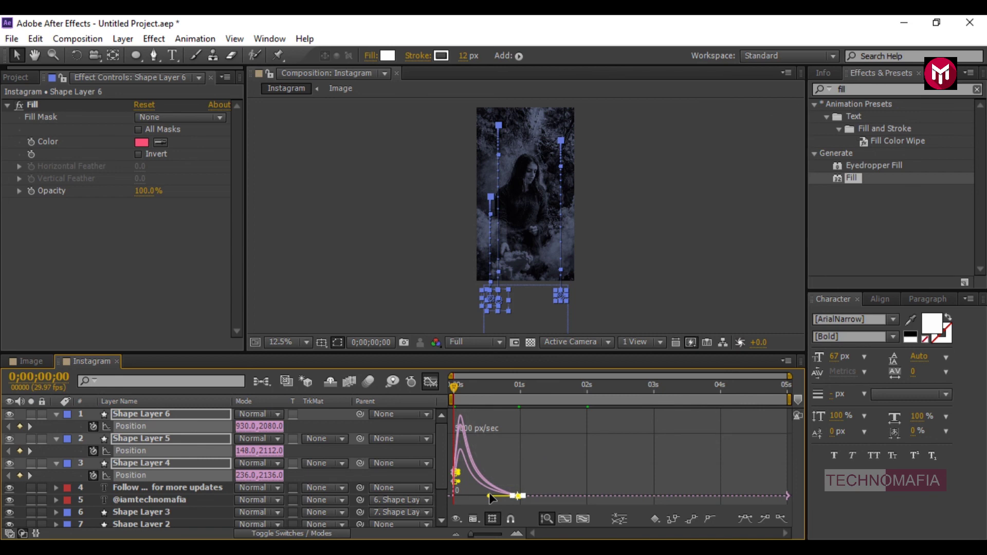
pyautogui.click(430, 382)
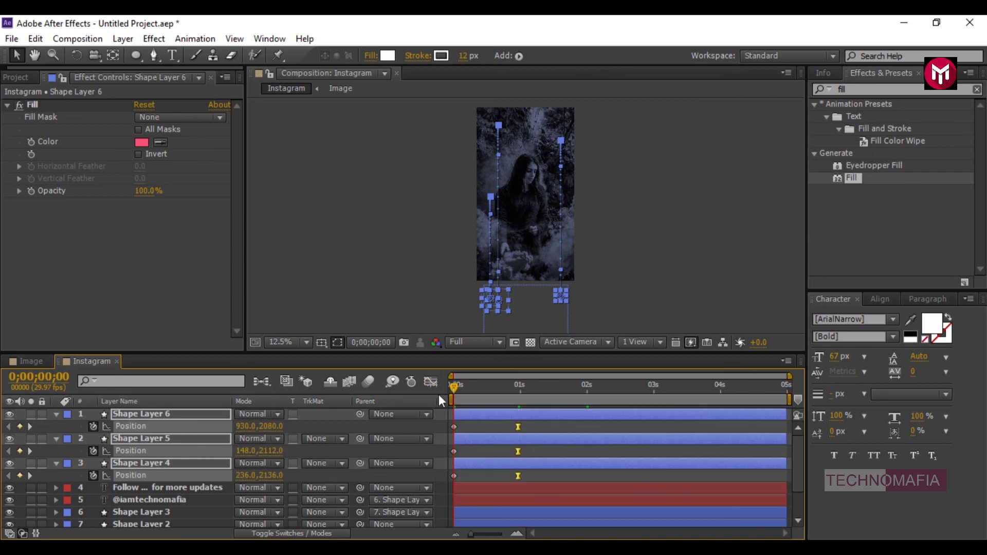
# - Clear the effects search, move the three circles' ending Position keyframes to the 2-second mark and apply Easy Ease to them
pyautogui.click(977, 89)
pyautogui.moveTo(504, 422); pyautogui.dragTo(590, 477)
pyautogui.keyDown('shift'); pyautogui.click(586, 476); pyautogui.keyUp('shift')
pyautogui.press('F9')
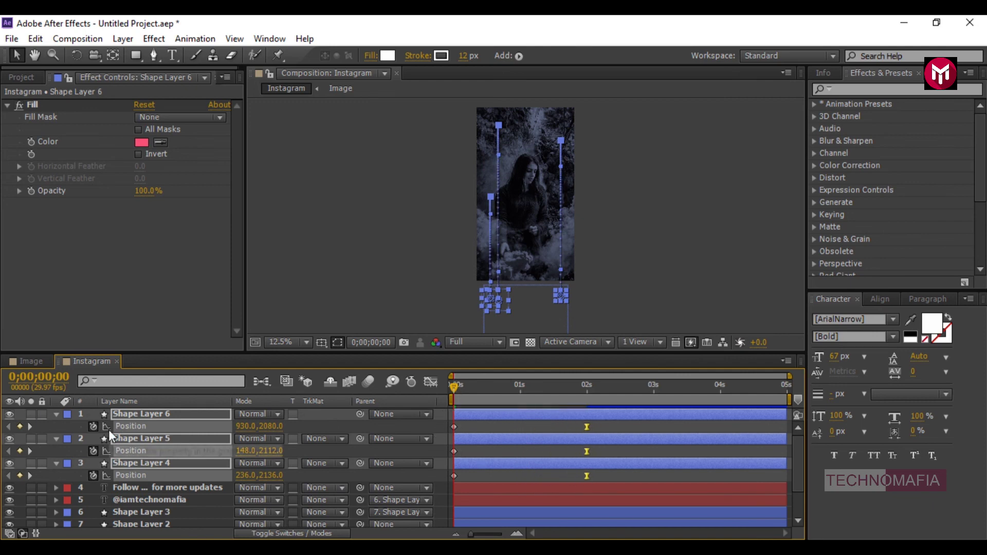
# - Collapse the properties of Shape Layers 4, 5 and 6 and preview the composition's animation
pyautogui.click(55, 415)
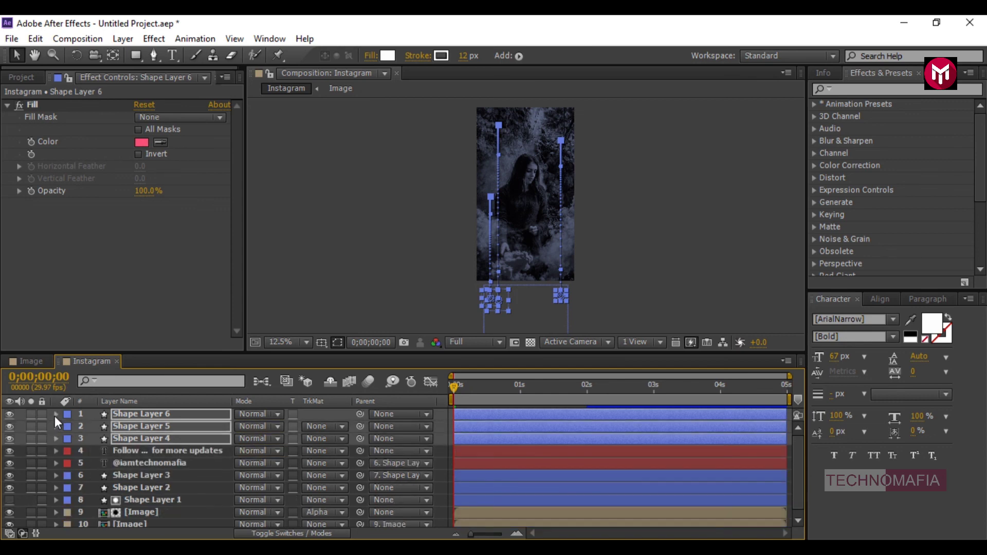
pyautogui.press('space')
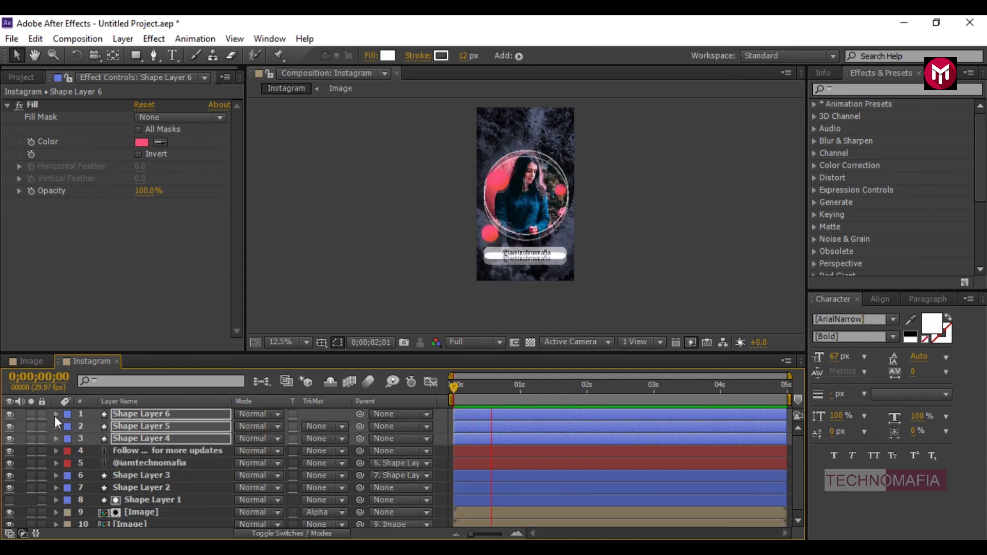